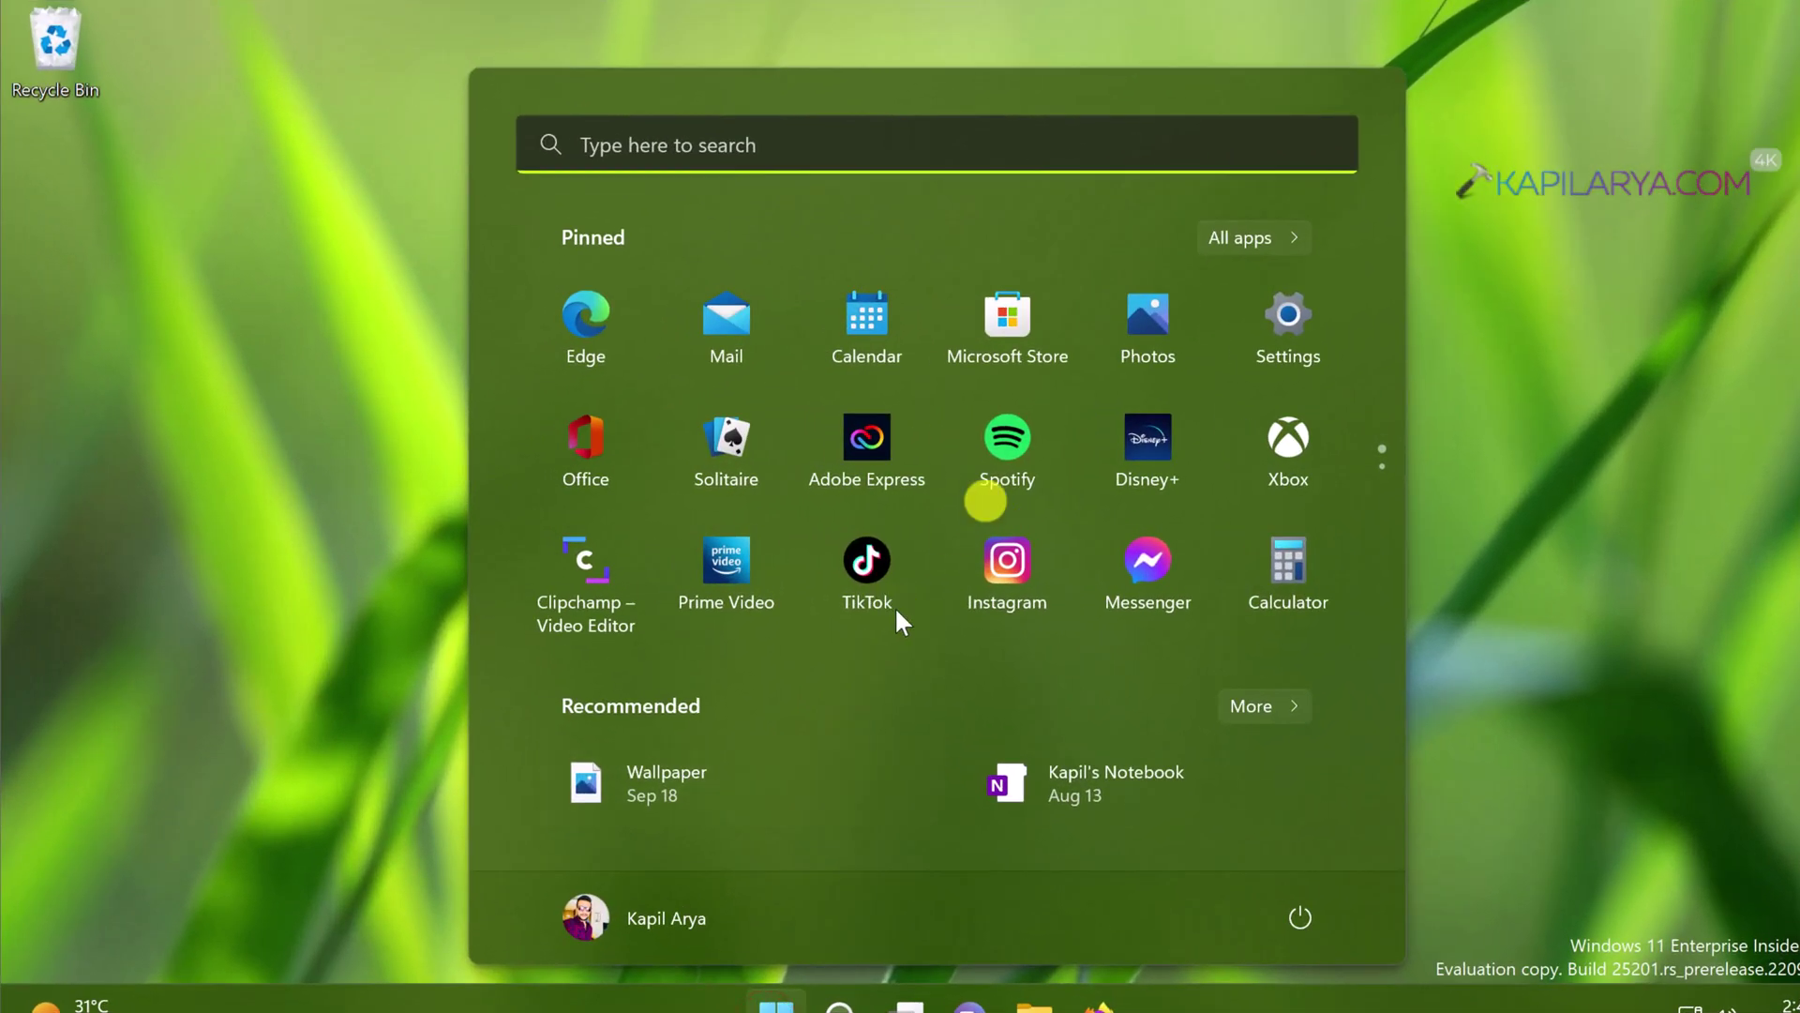
Launch Microsoft Store from its Start menu tile
{"action": "left_click", "coordinate": [1016, 356]}
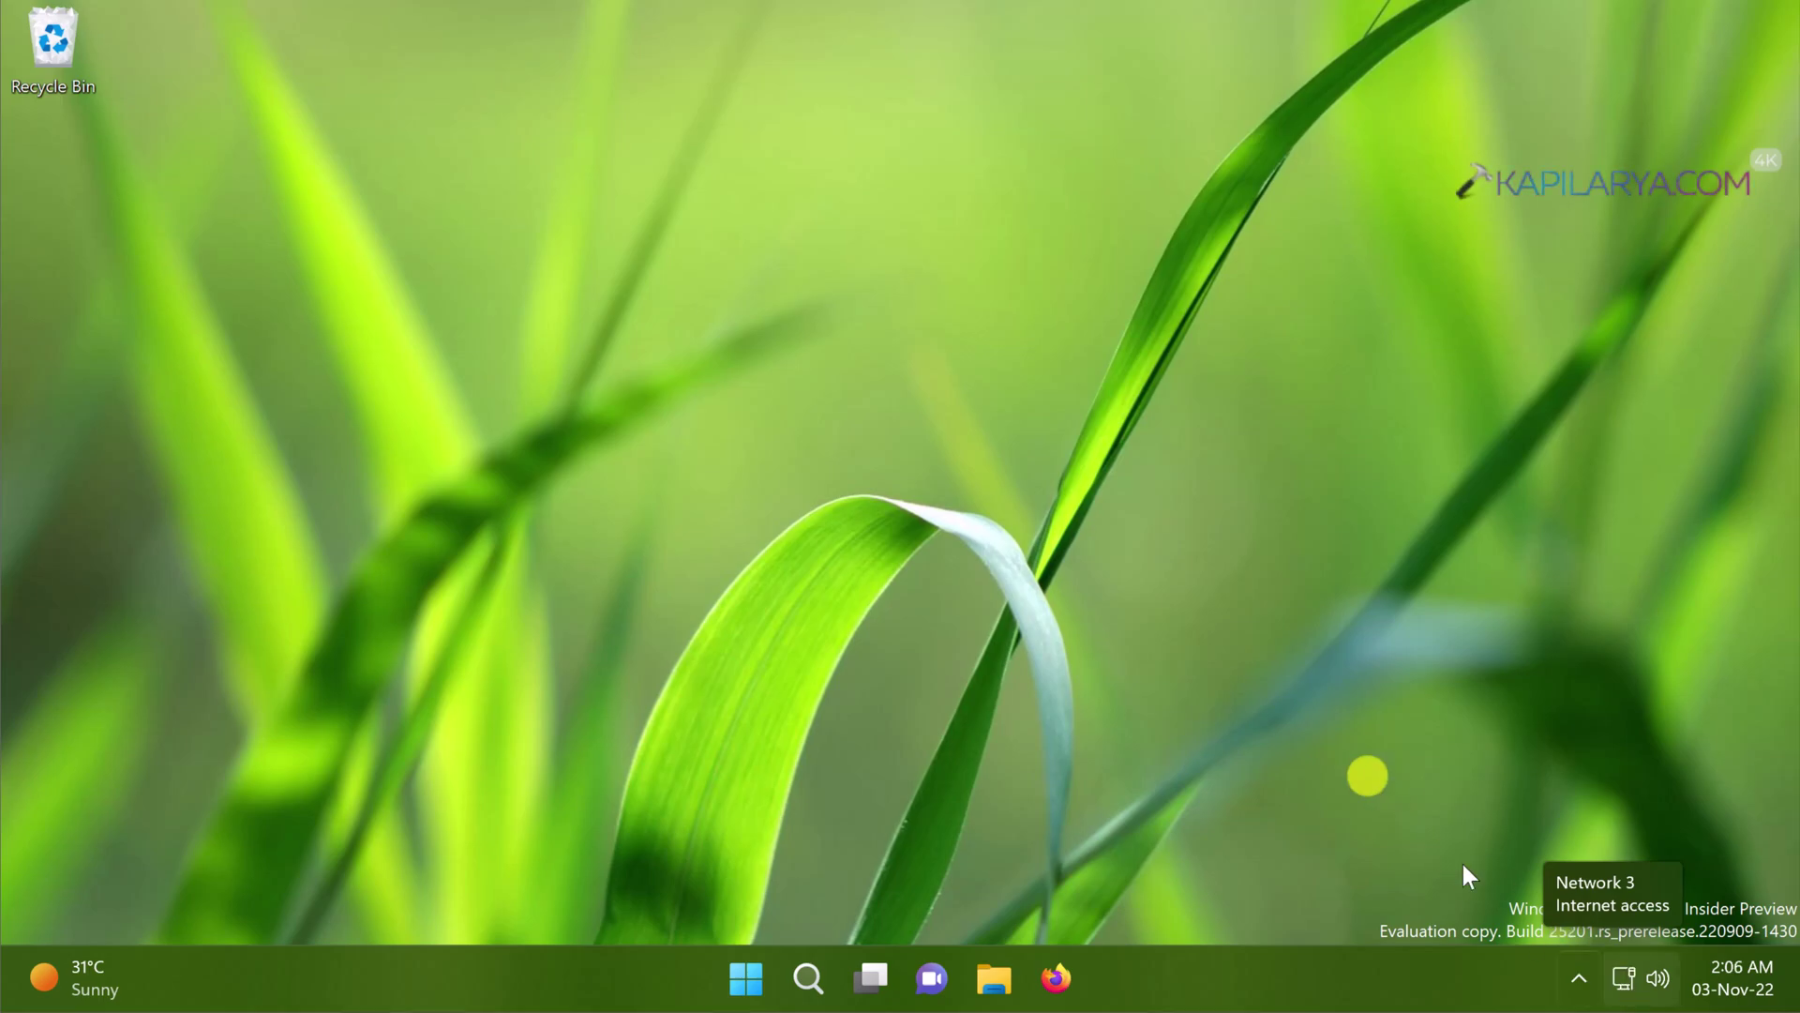
View the Ethernet connection's properties in Network & internet to check its network profile
{"action": "left_click", "coordinate": [1232, 672]}
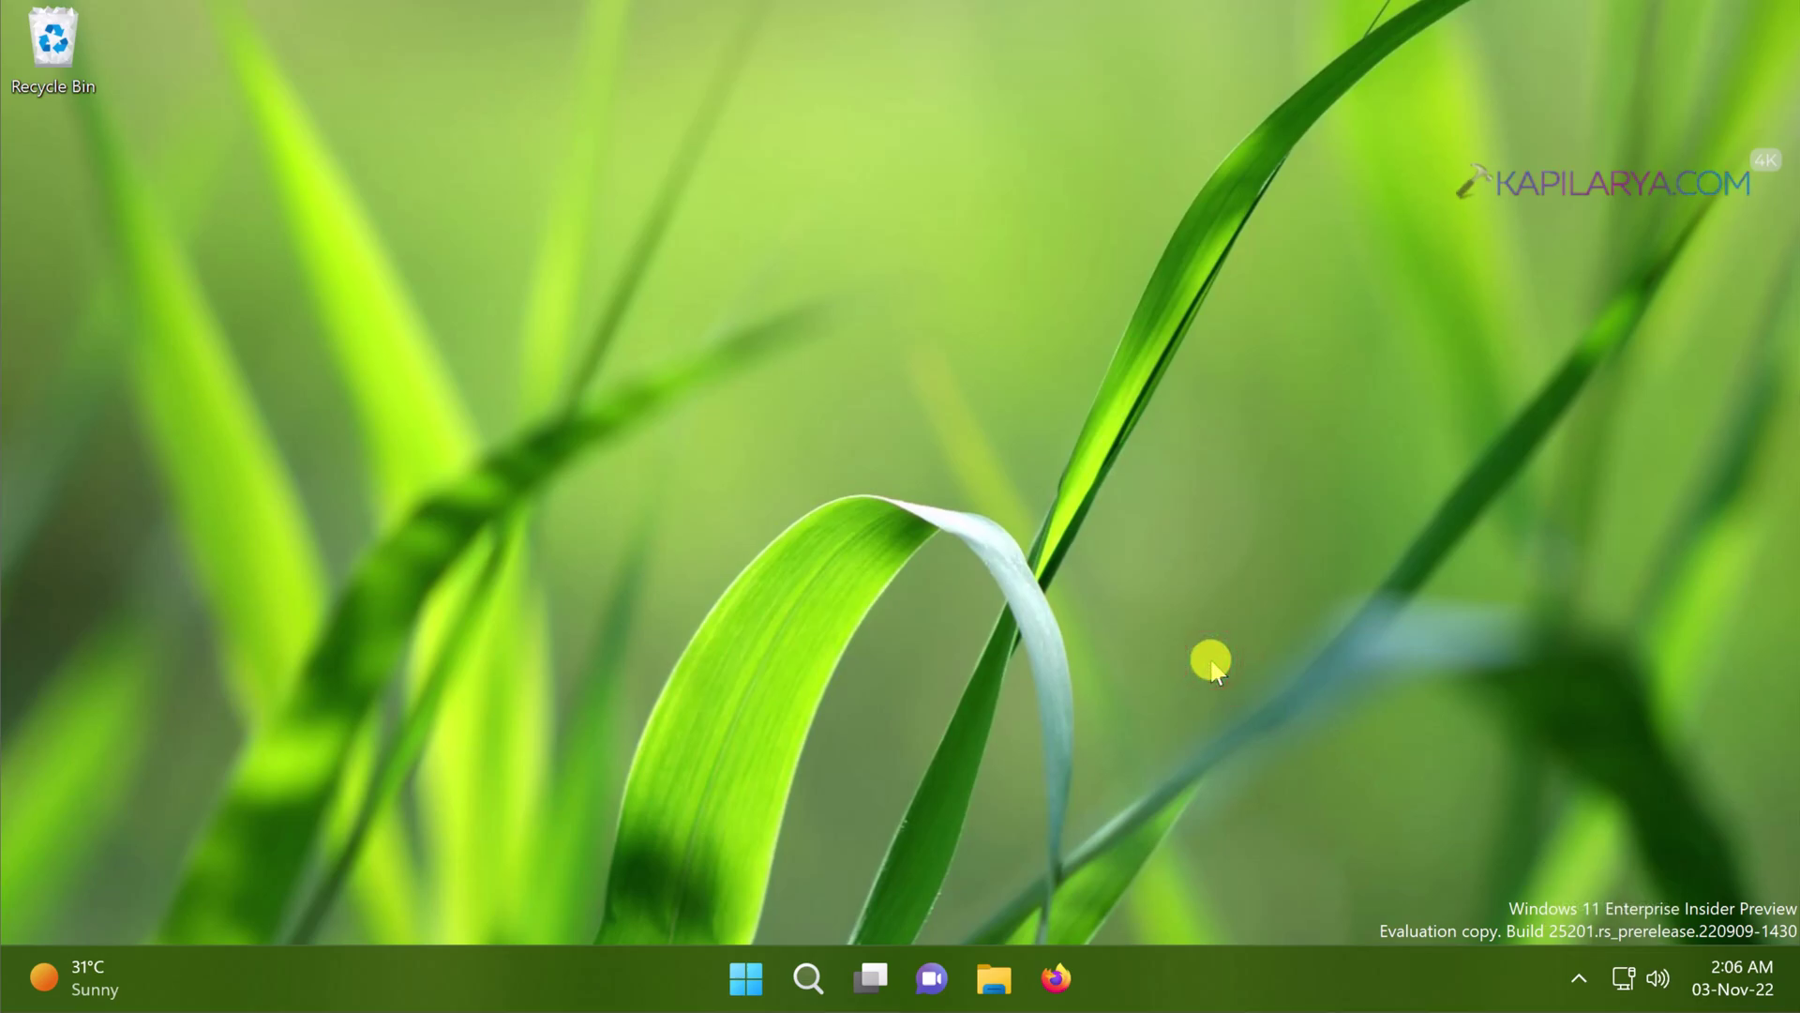
{"action": "key", "text": "super+i"}
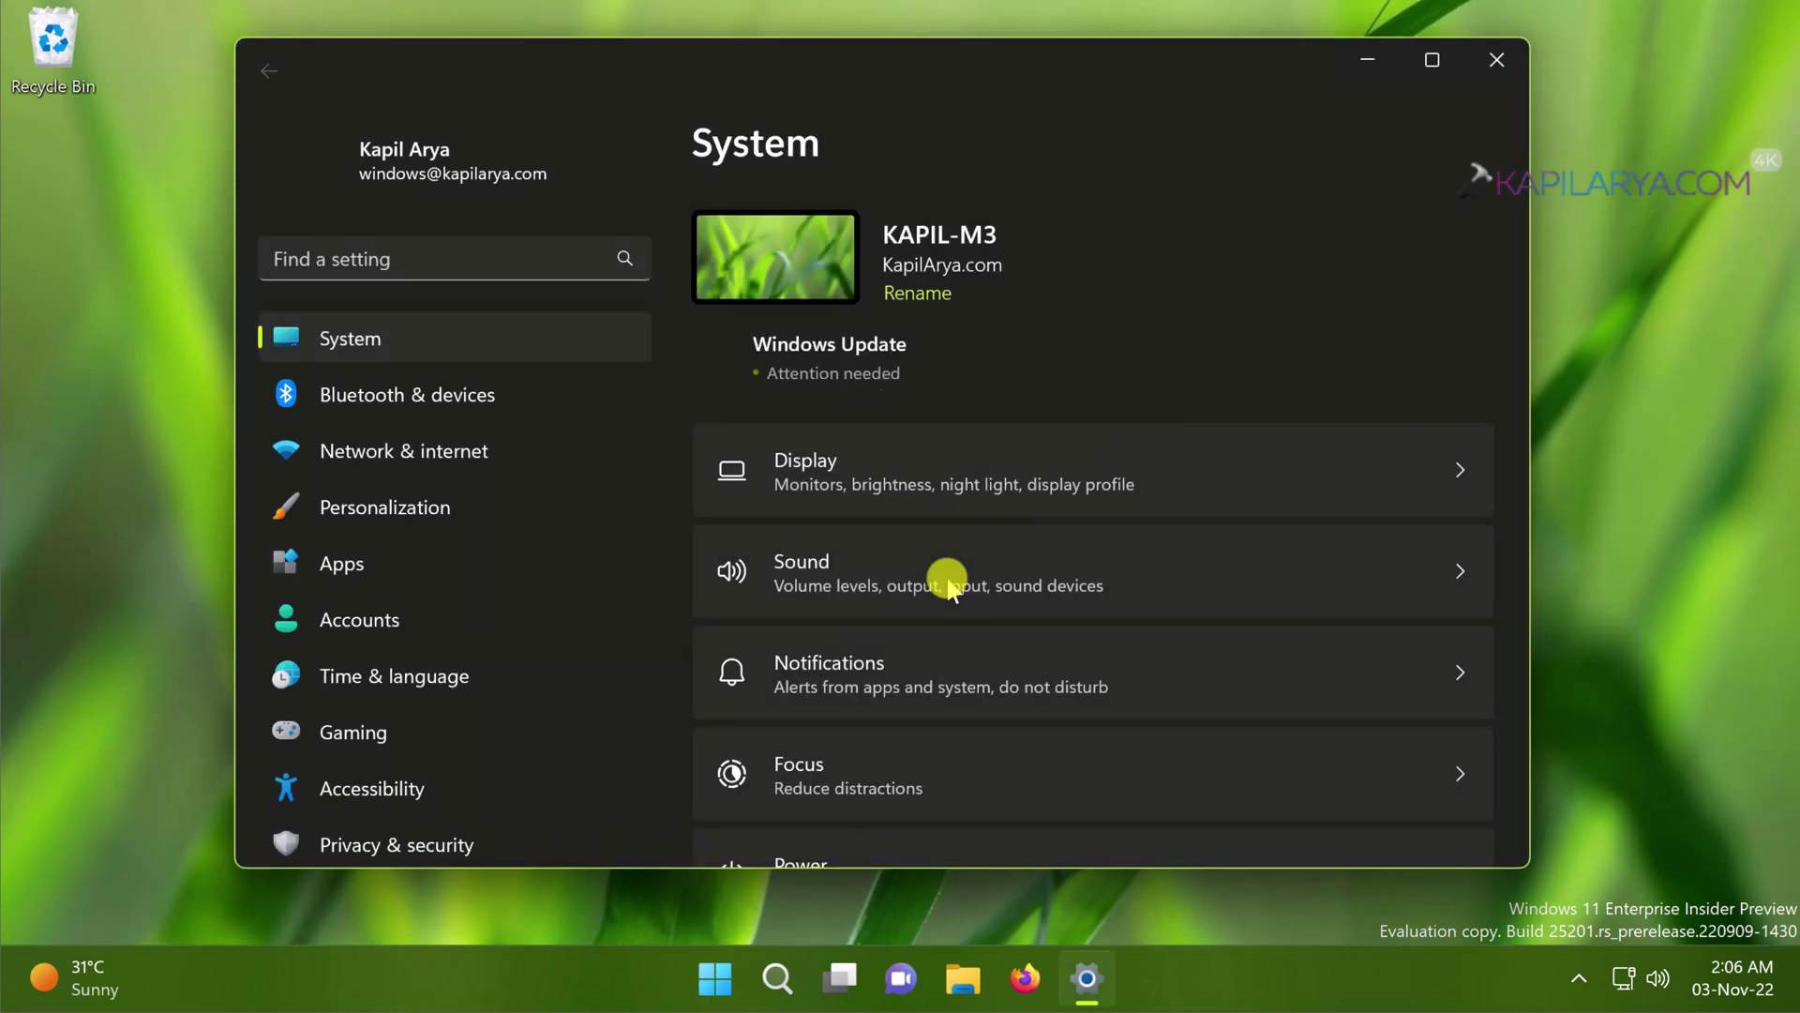
{"action": "left_click", "coordinate": [466, 453]}
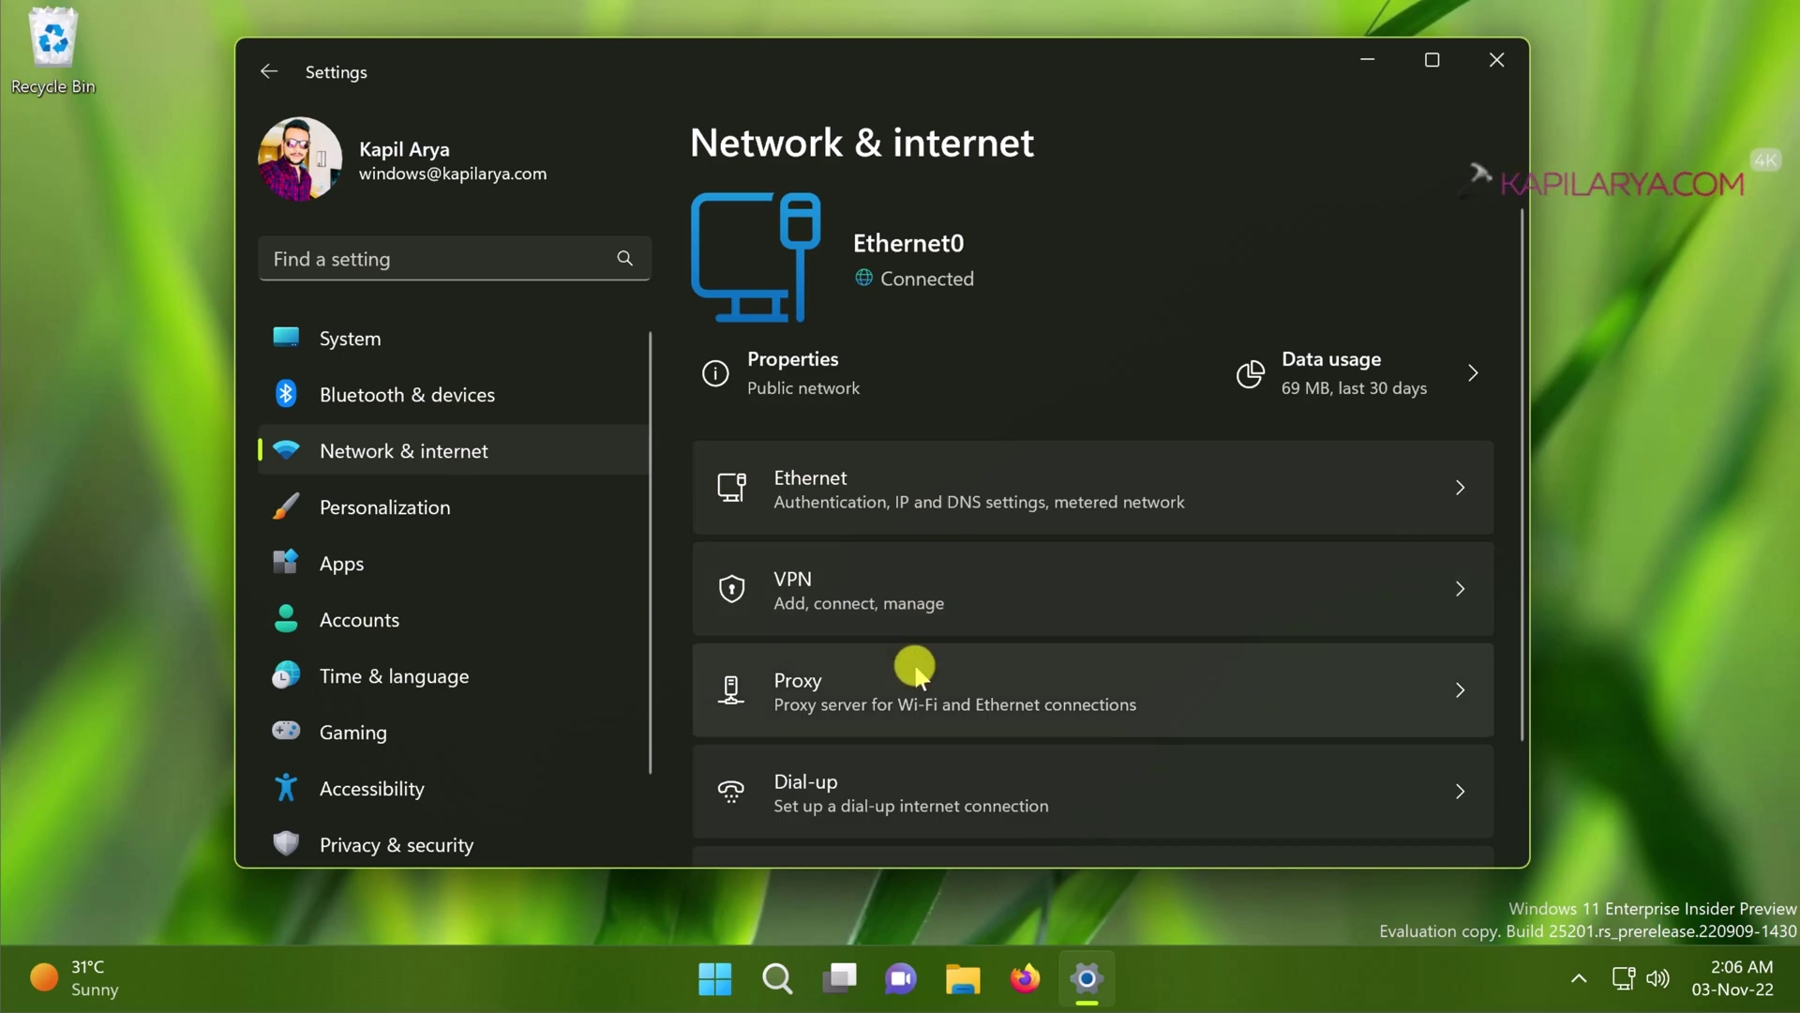
{"action": "scroll", "coordinate": [919, 673], "scroll_direction": "down", "scroll_amount": 1}
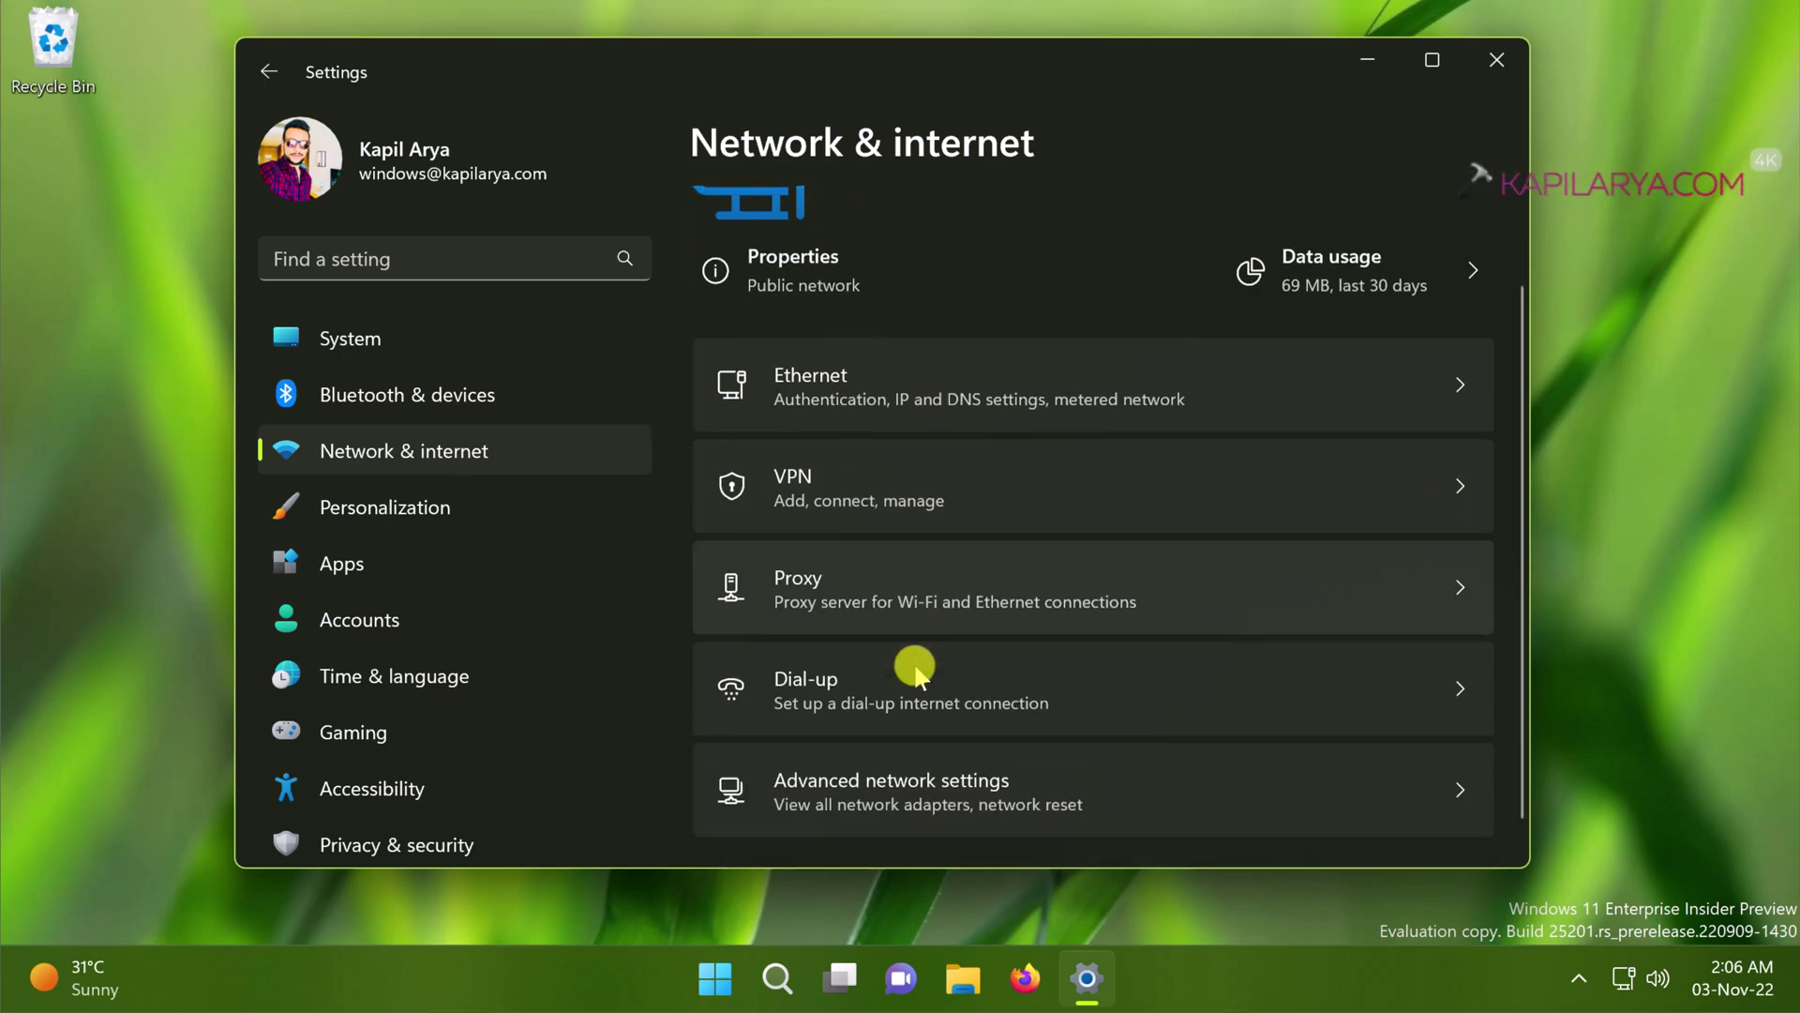
{"action": "left_click", "coordinate": [779, 273]}
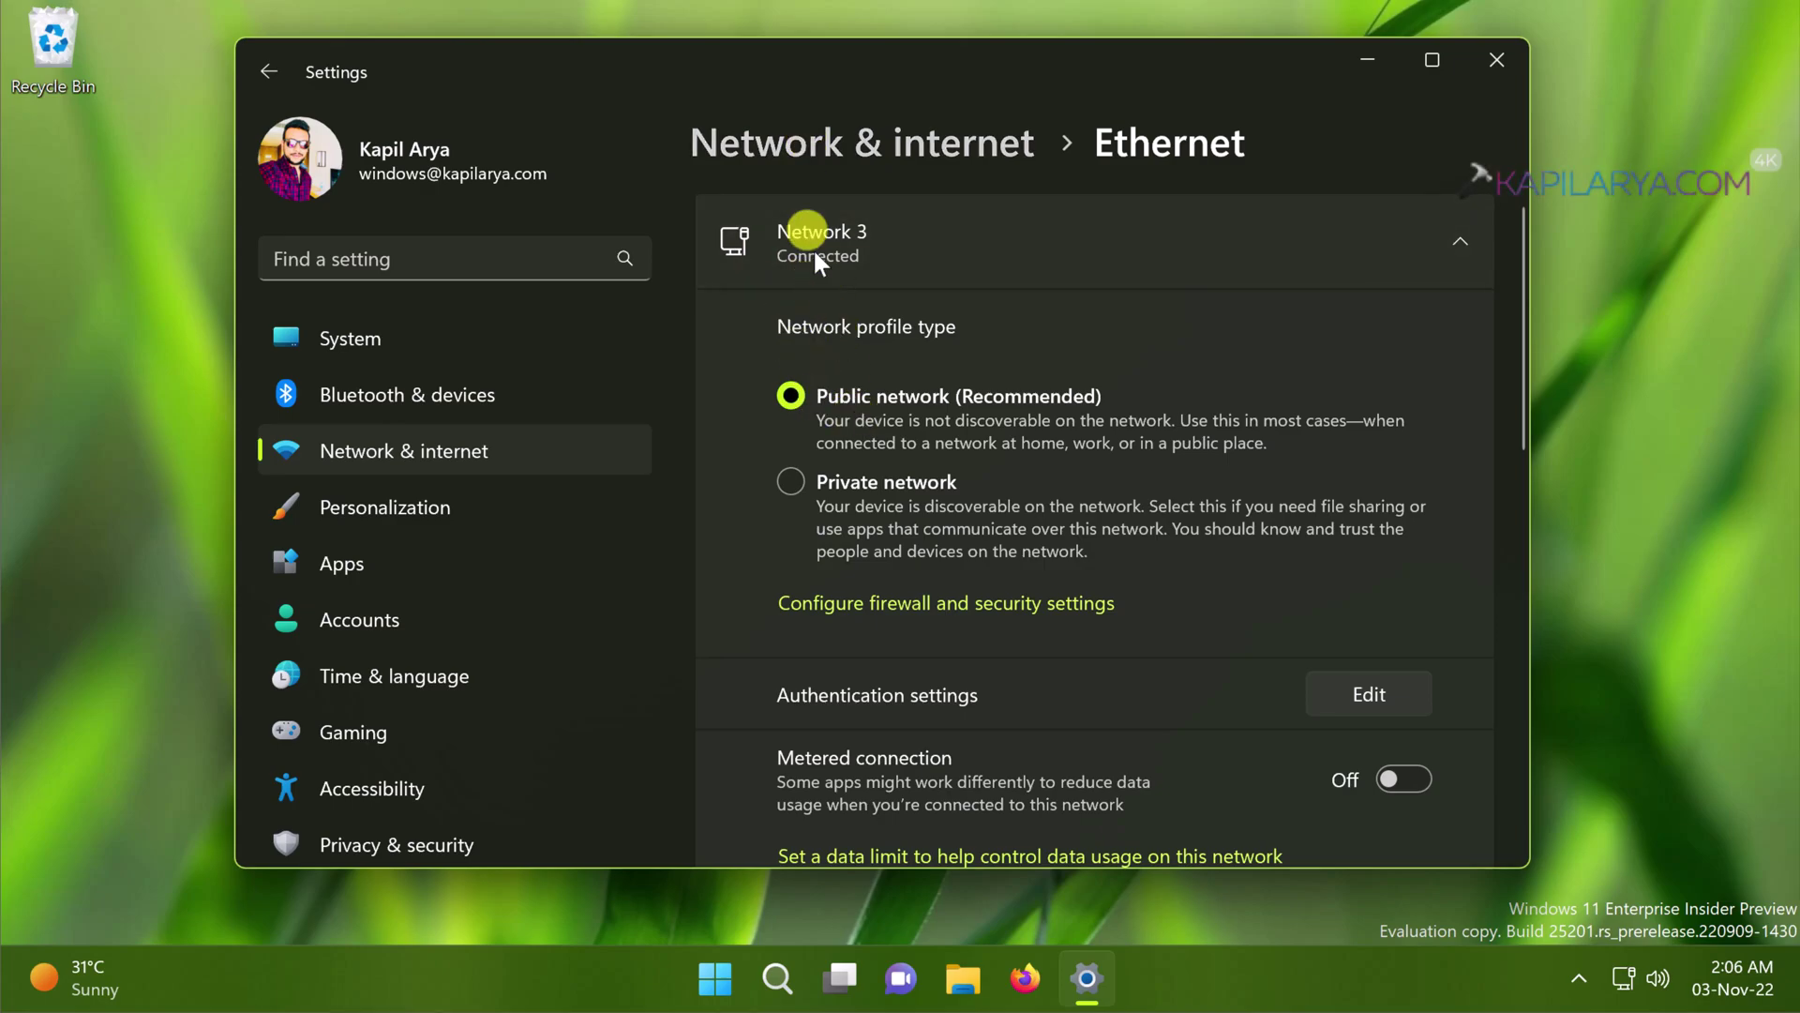
{"action": "left_click", "coordinate": [823, 142]}
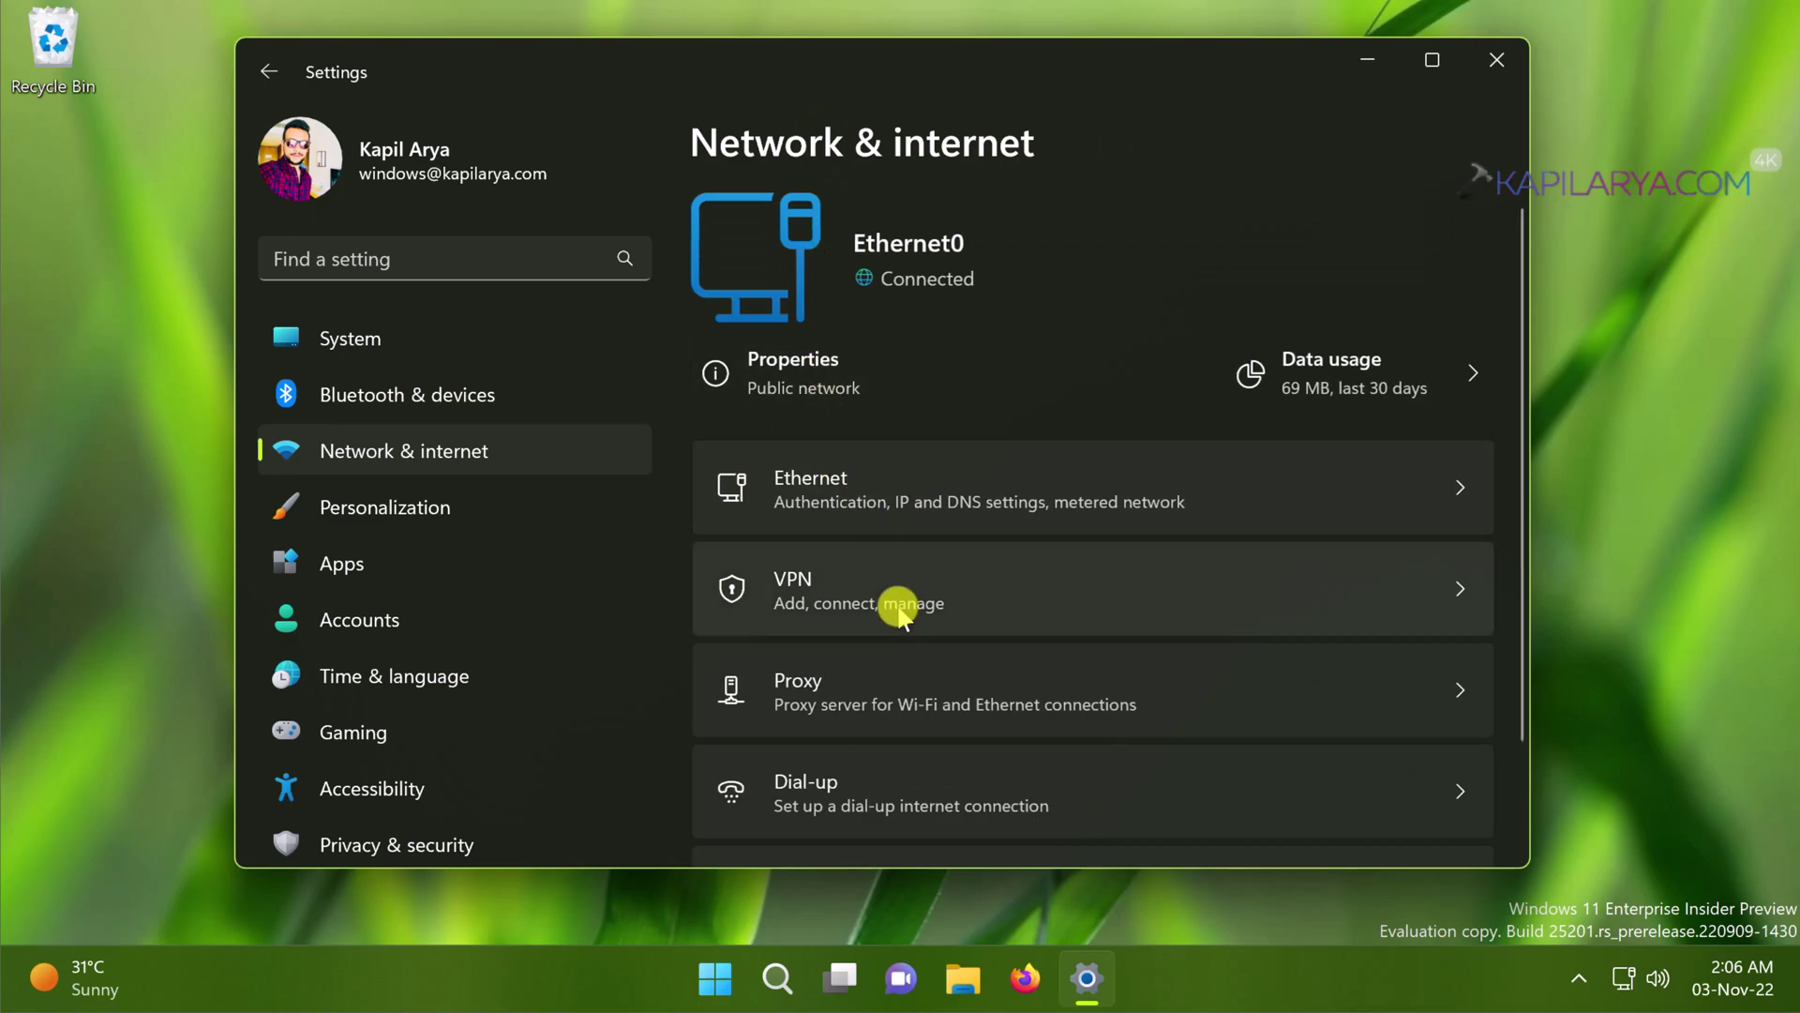
Reset all network adapters from Advanced network settings > Network reset
{"action": "scroll", "coordinate": [895, 600], "scroll_direction": "down", "scroll_amount": 2}
{"action": "left_click", "coordinate": [924, 750]}
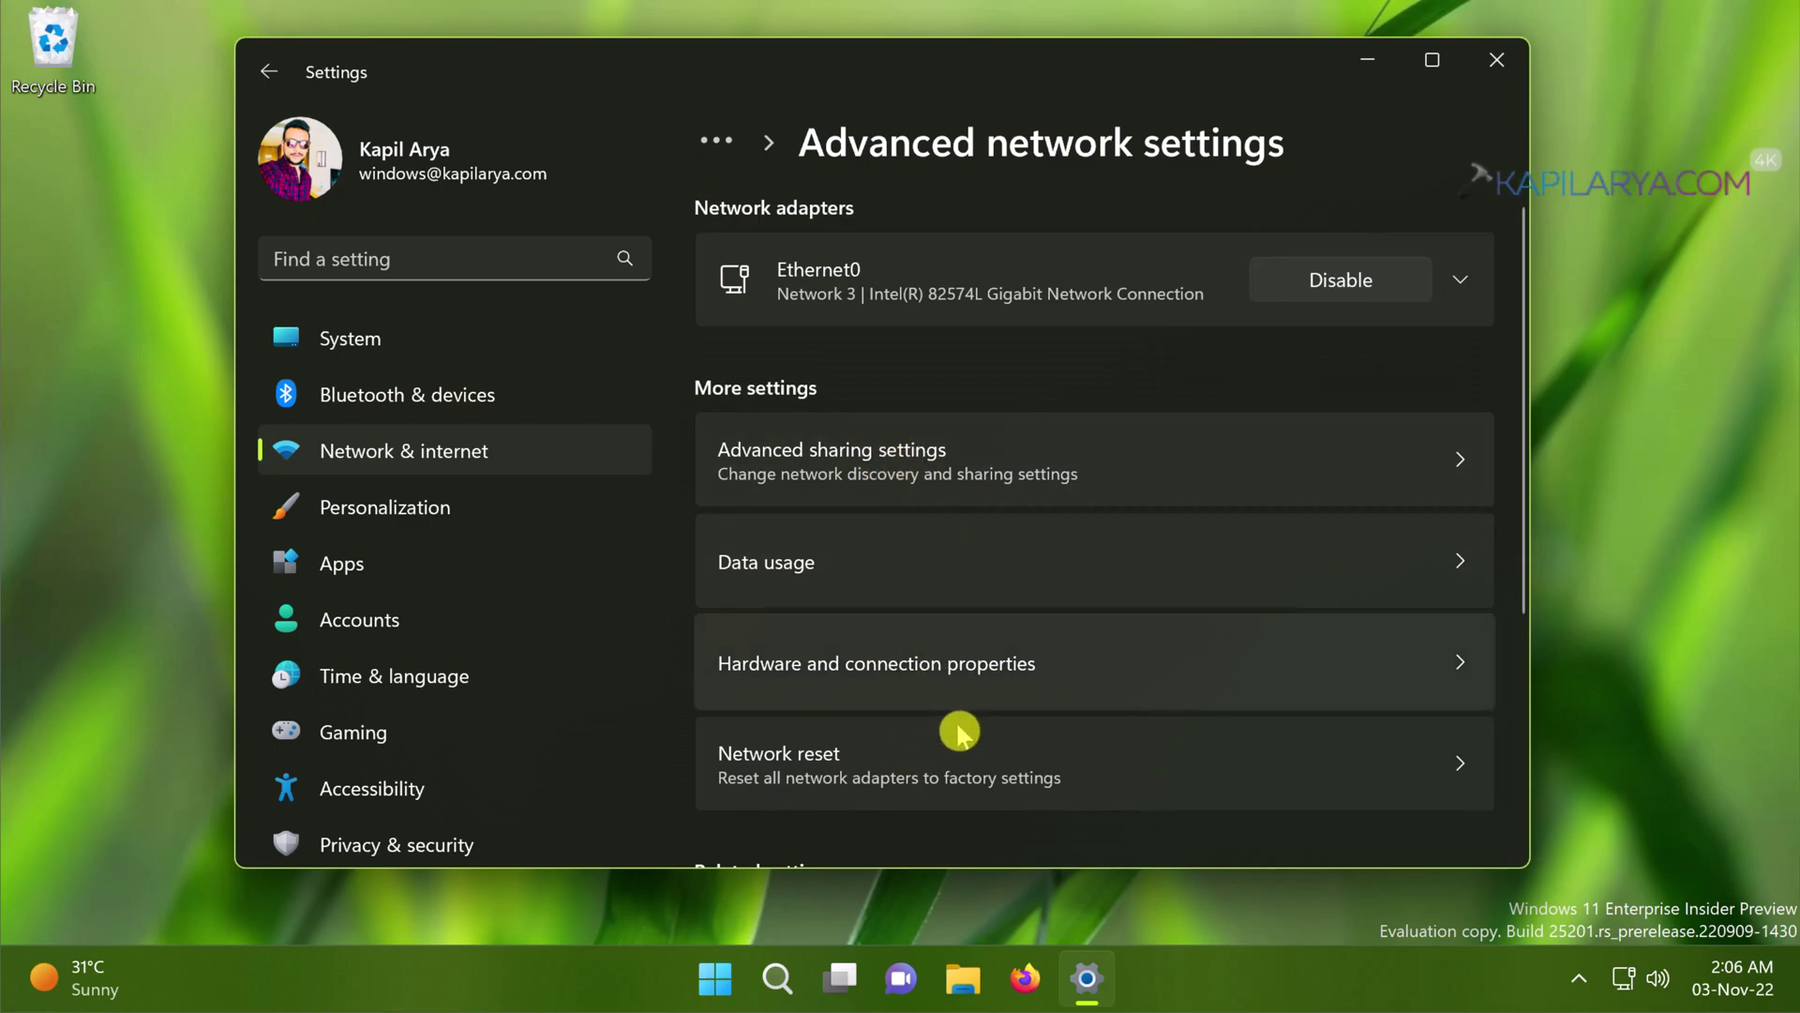
{"action": "left_click", "coordinate": [988, 762]}
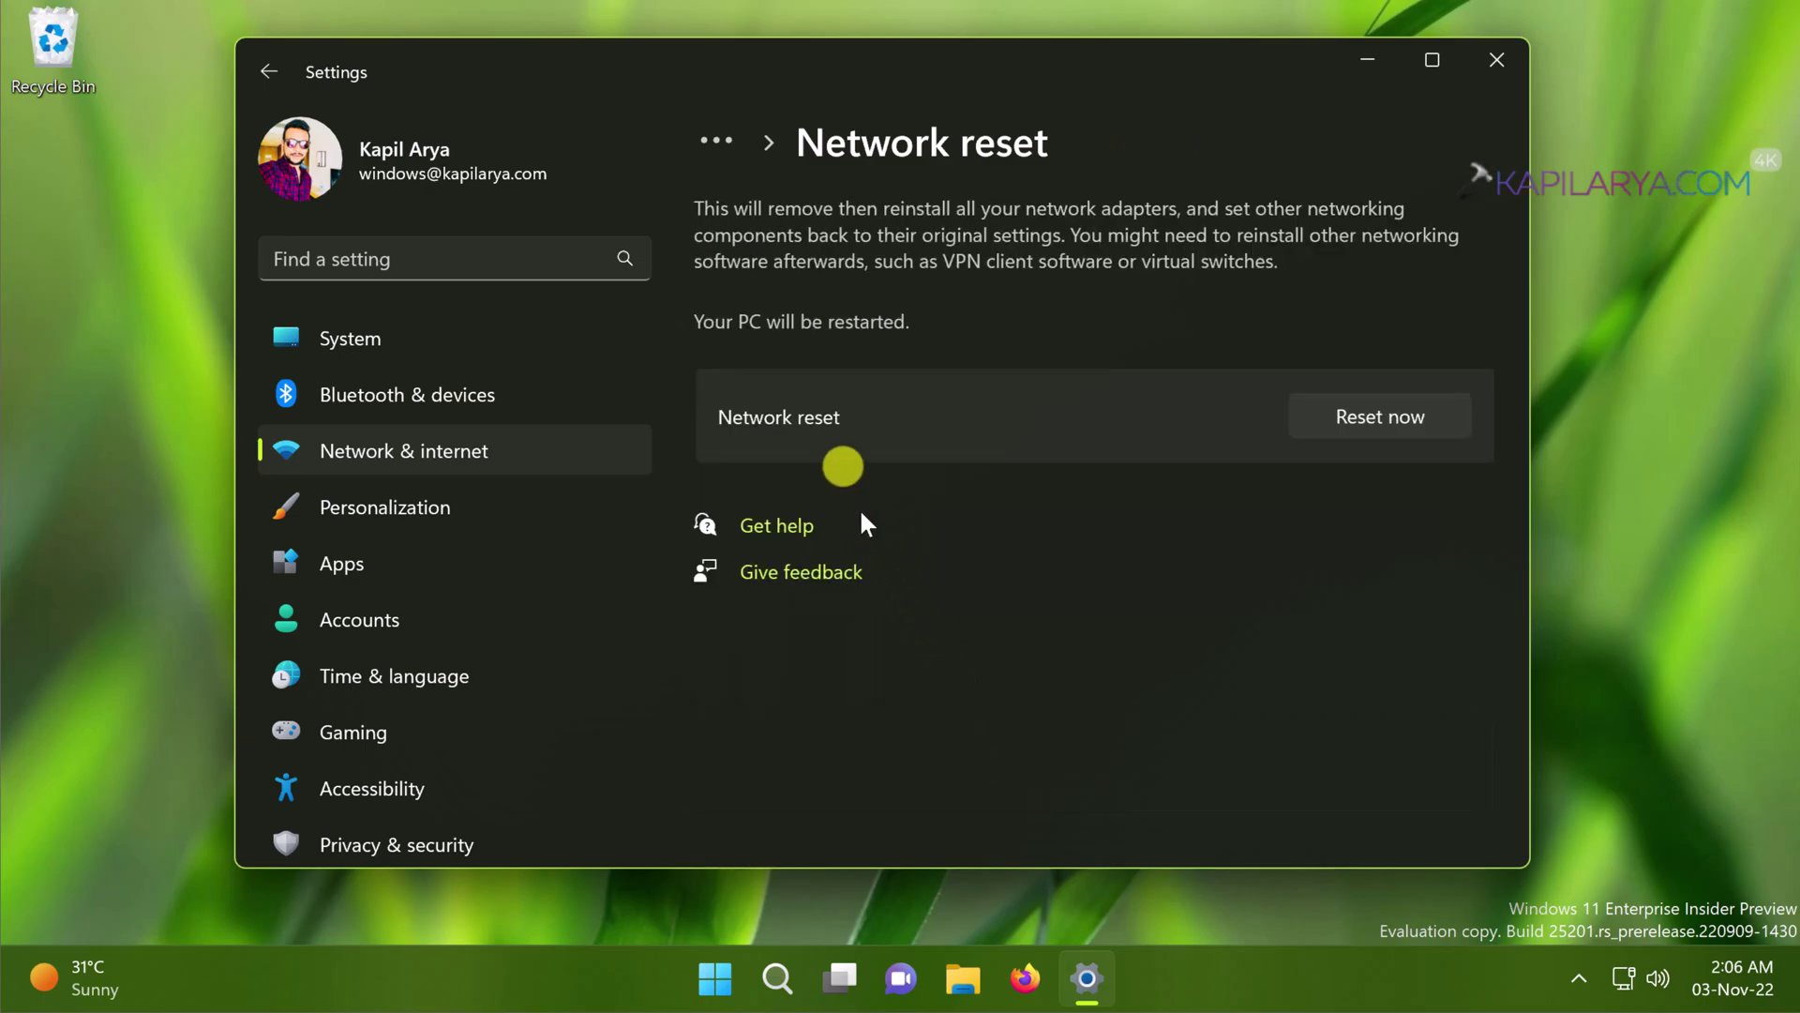
{"action": "left_click", "coordinate": [1335, 434]}
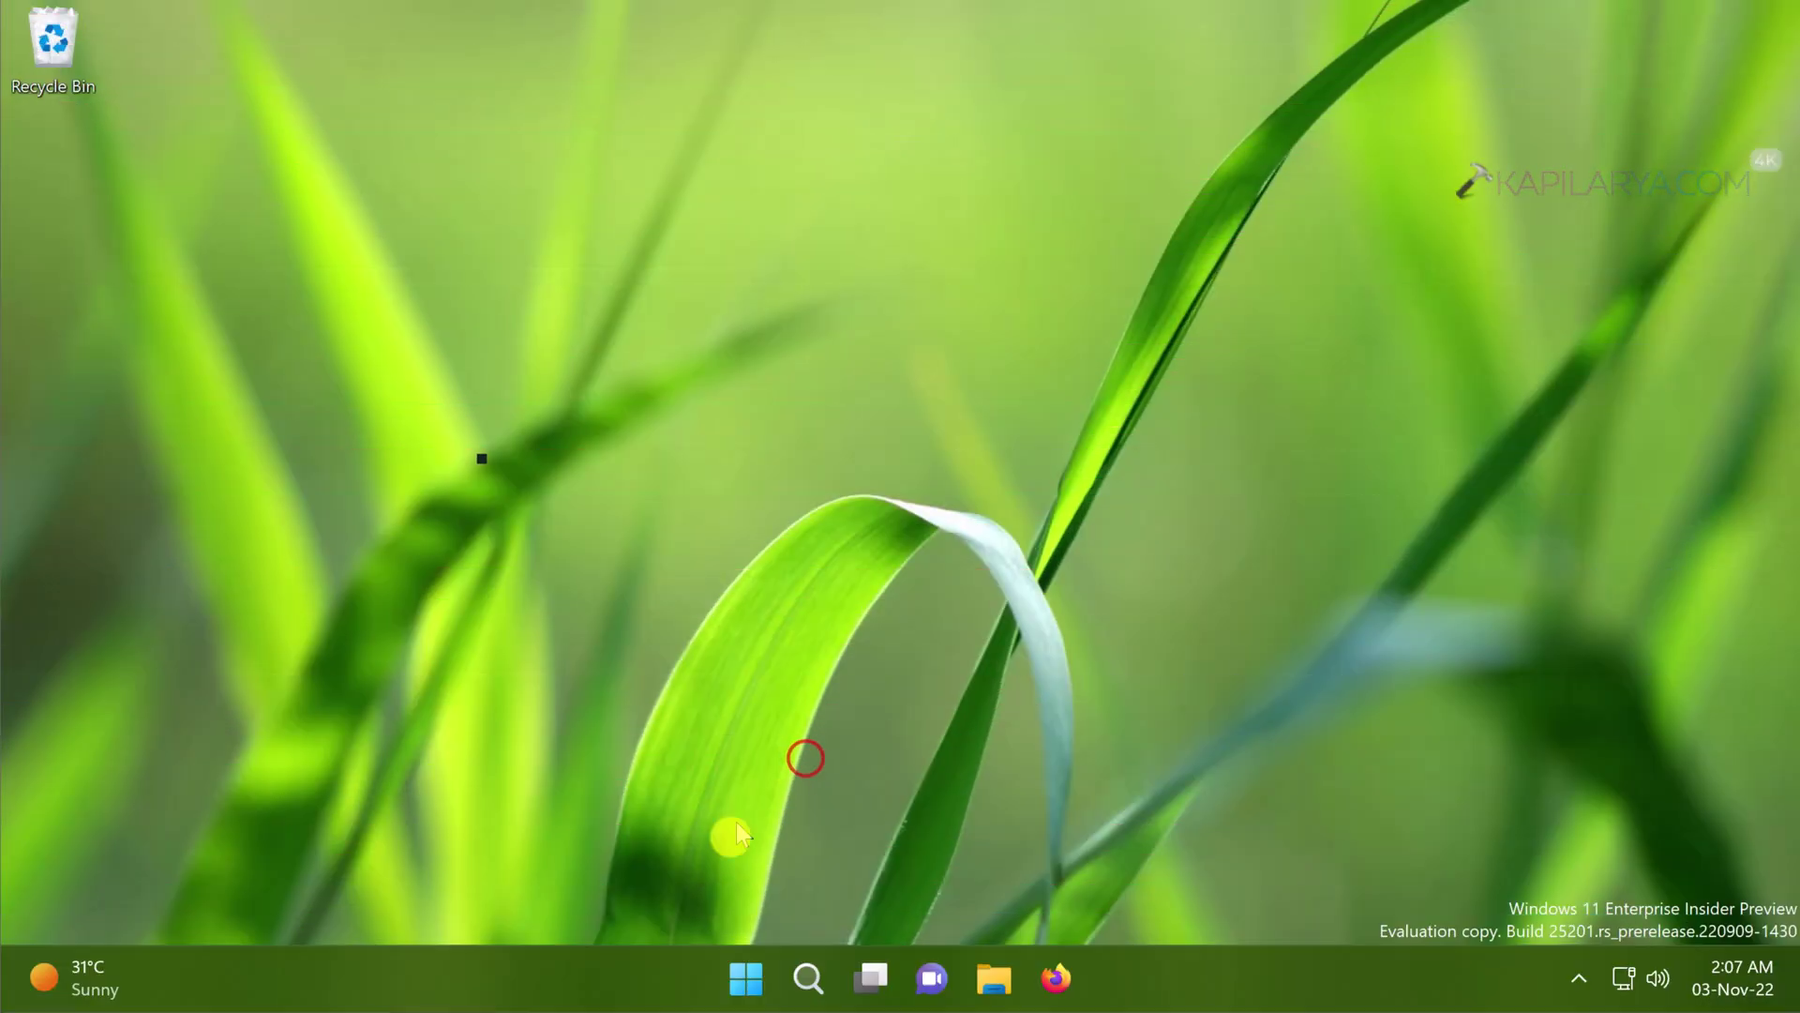
Reopen Settings from the Start right-click menu and view the Windows Update page
{"action": "left_click", "coordinate": [747, 975]}
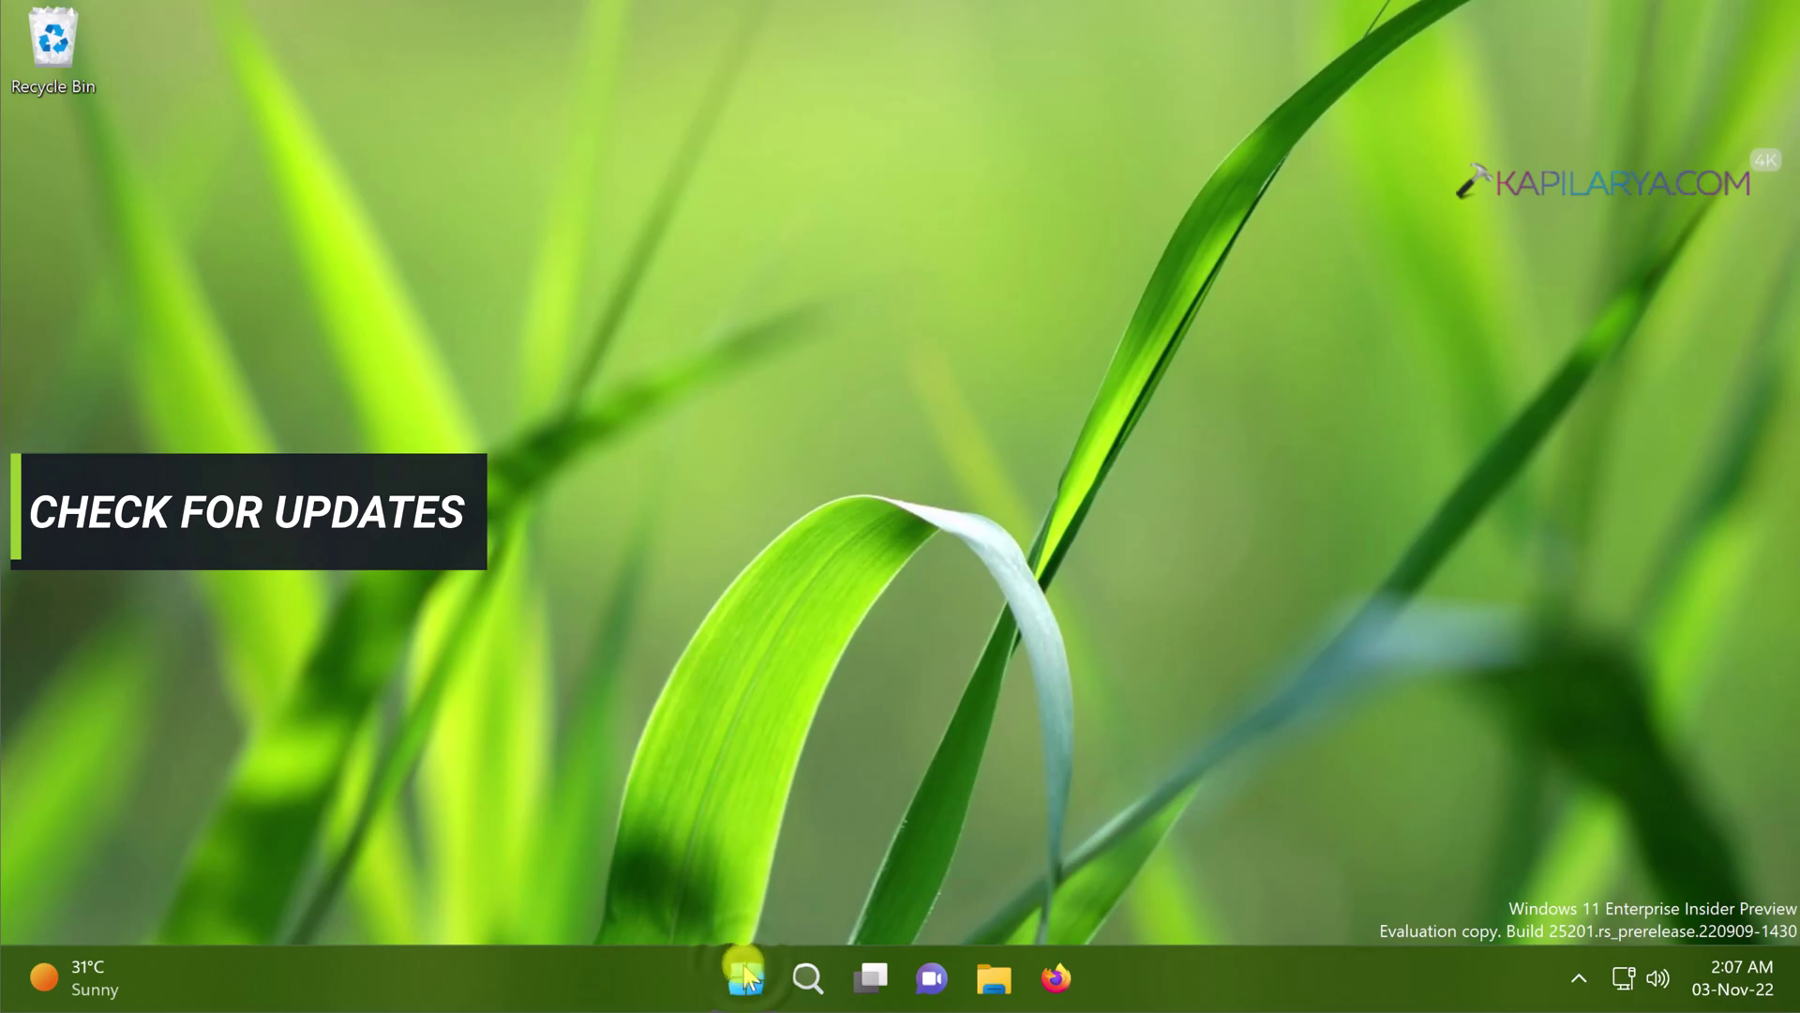
{"action": "right_click", "coordinate": [748, 975]}
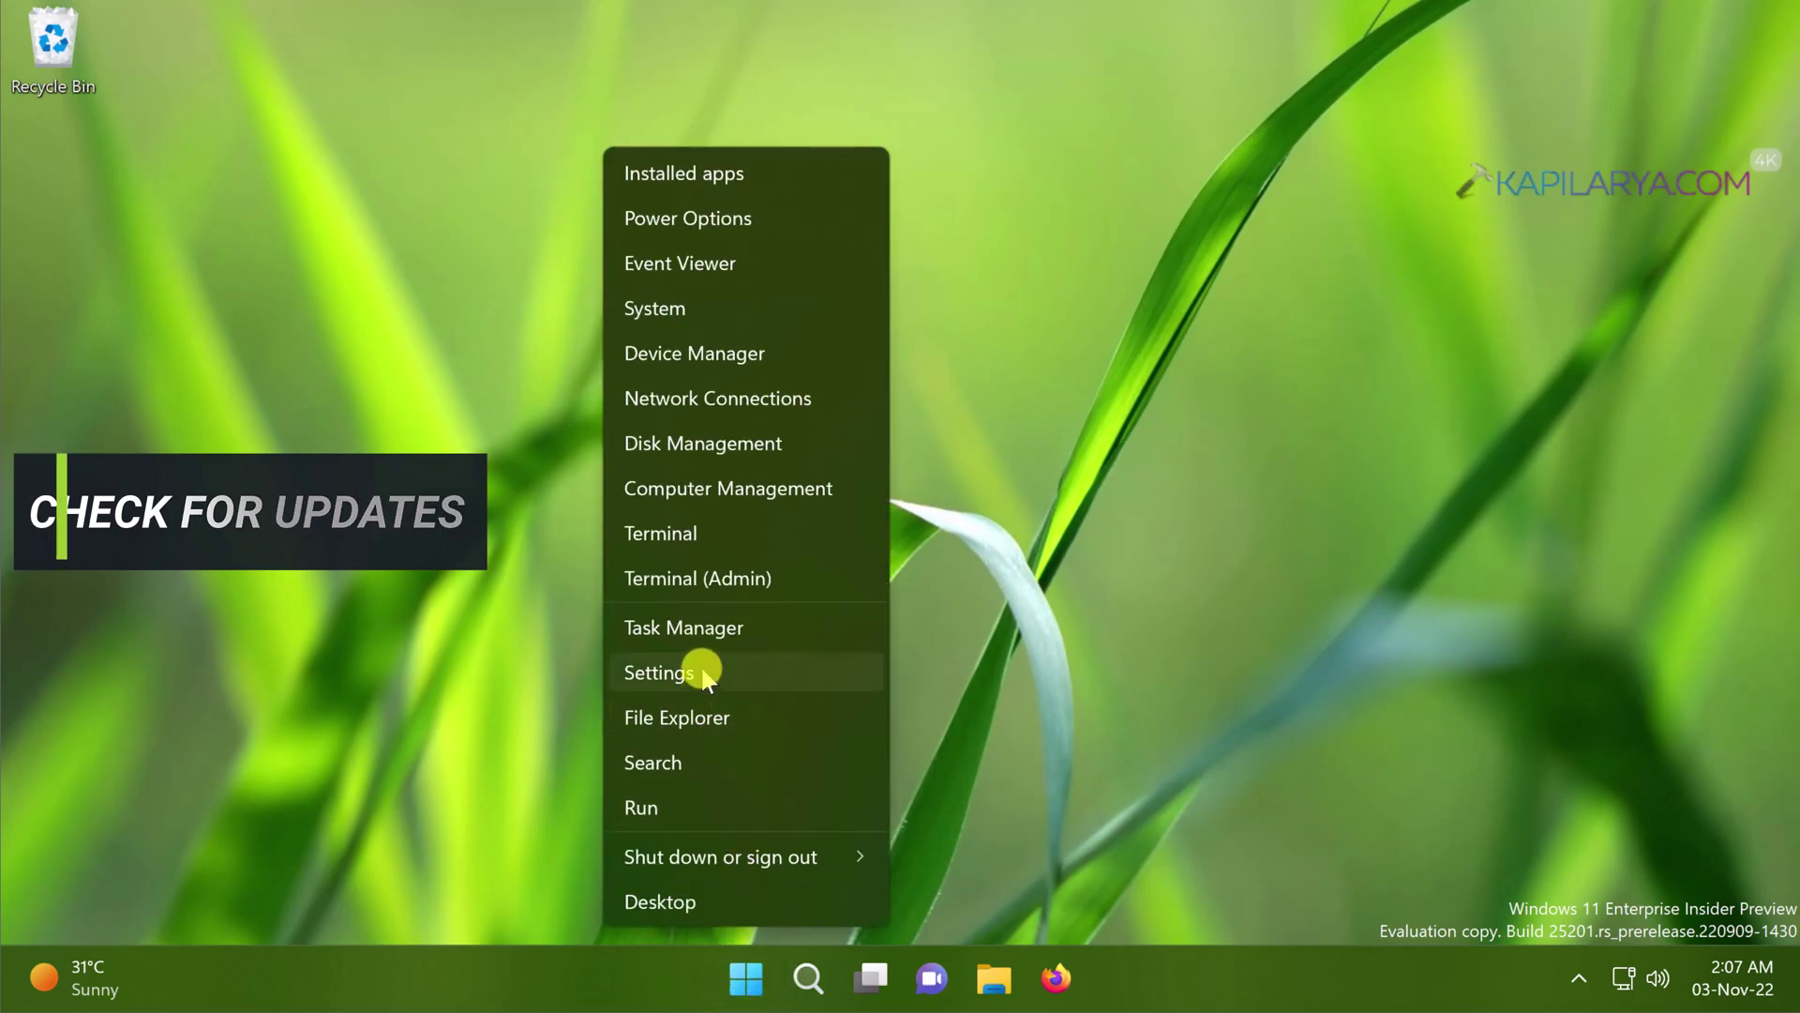
{"action": "left_click", "coordinate": [702, 673]}
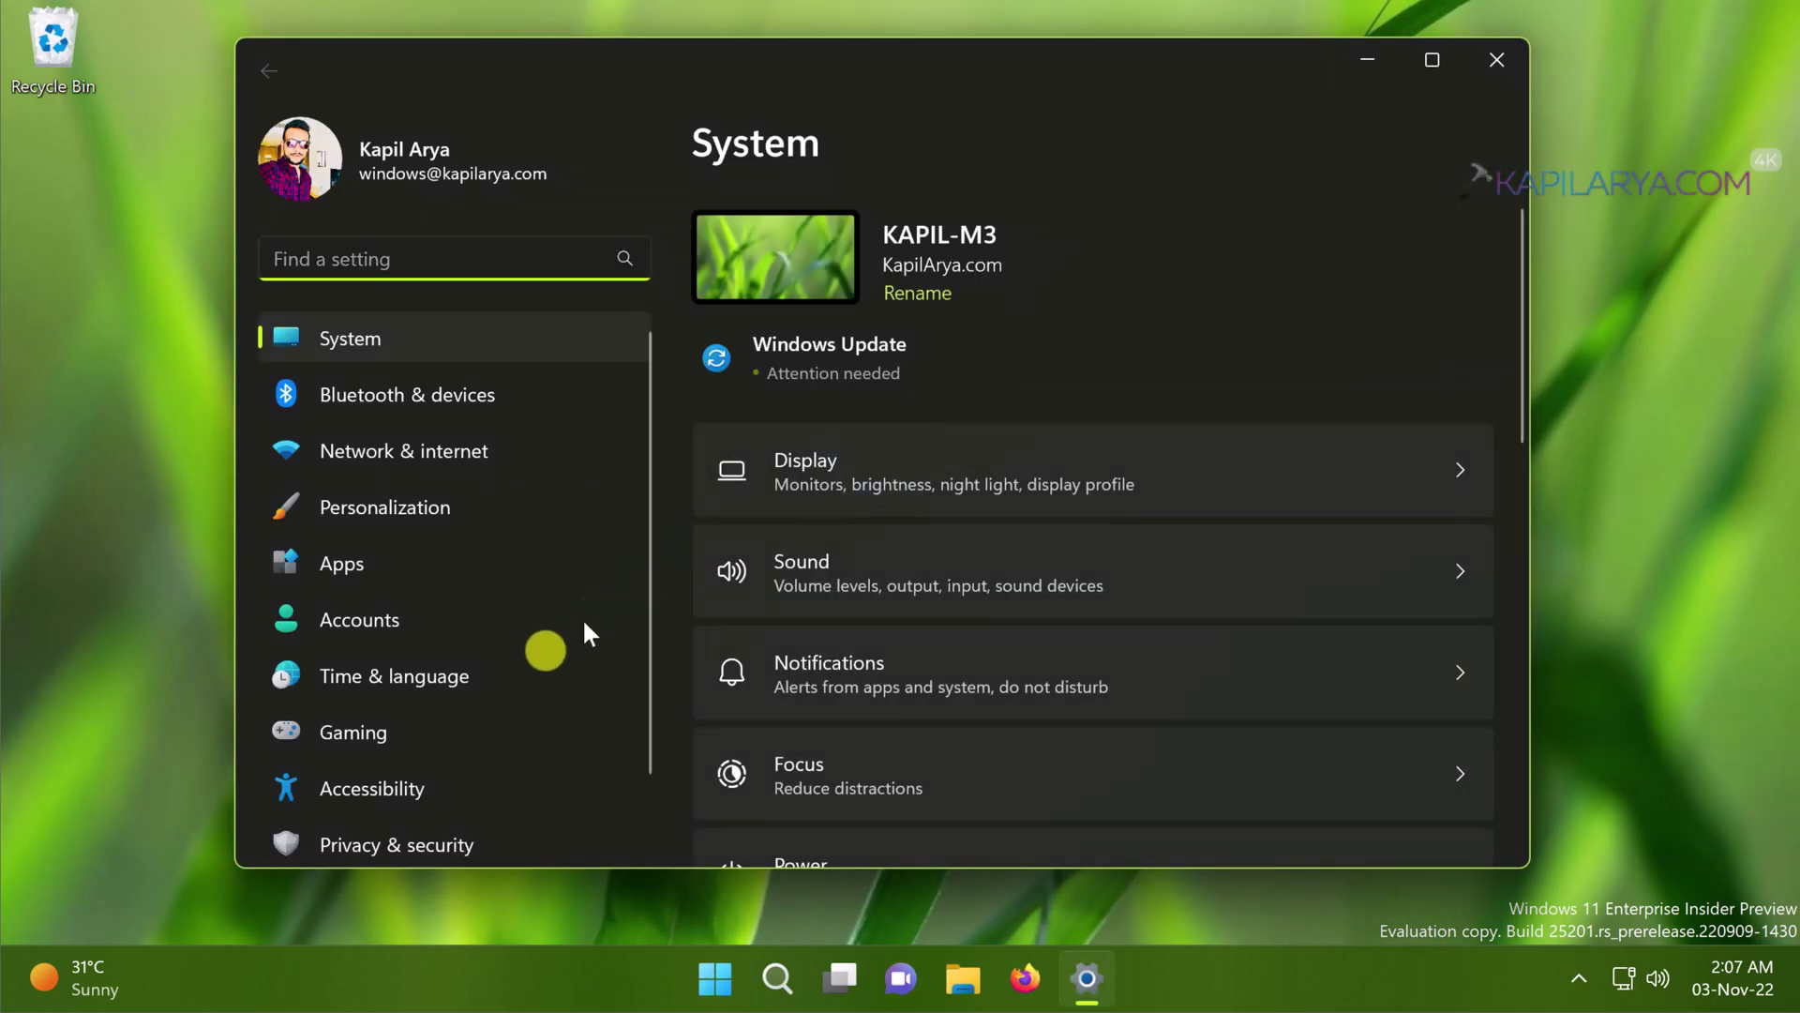
{"action": "scroll", "coordinate": [501, 684], "scroll_direction": "down", "scroll_amount": 1}
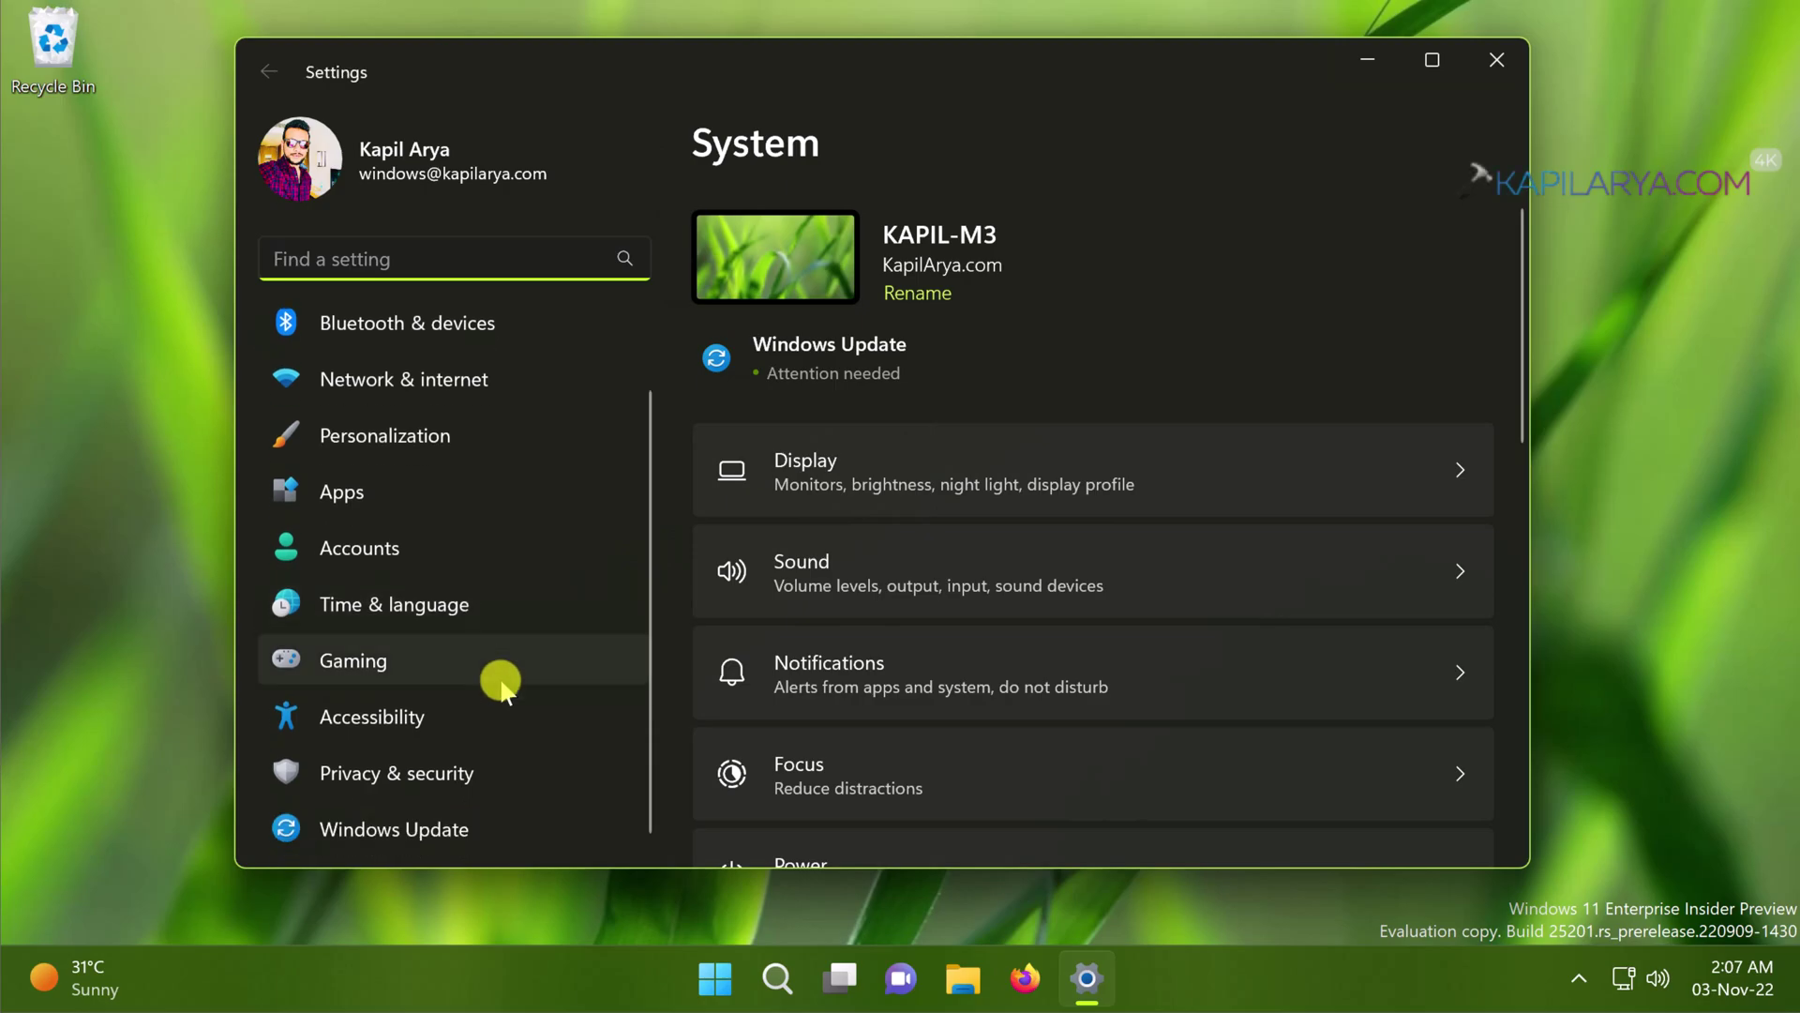
{"action": "left_click", "coordinate": [407, 829]}
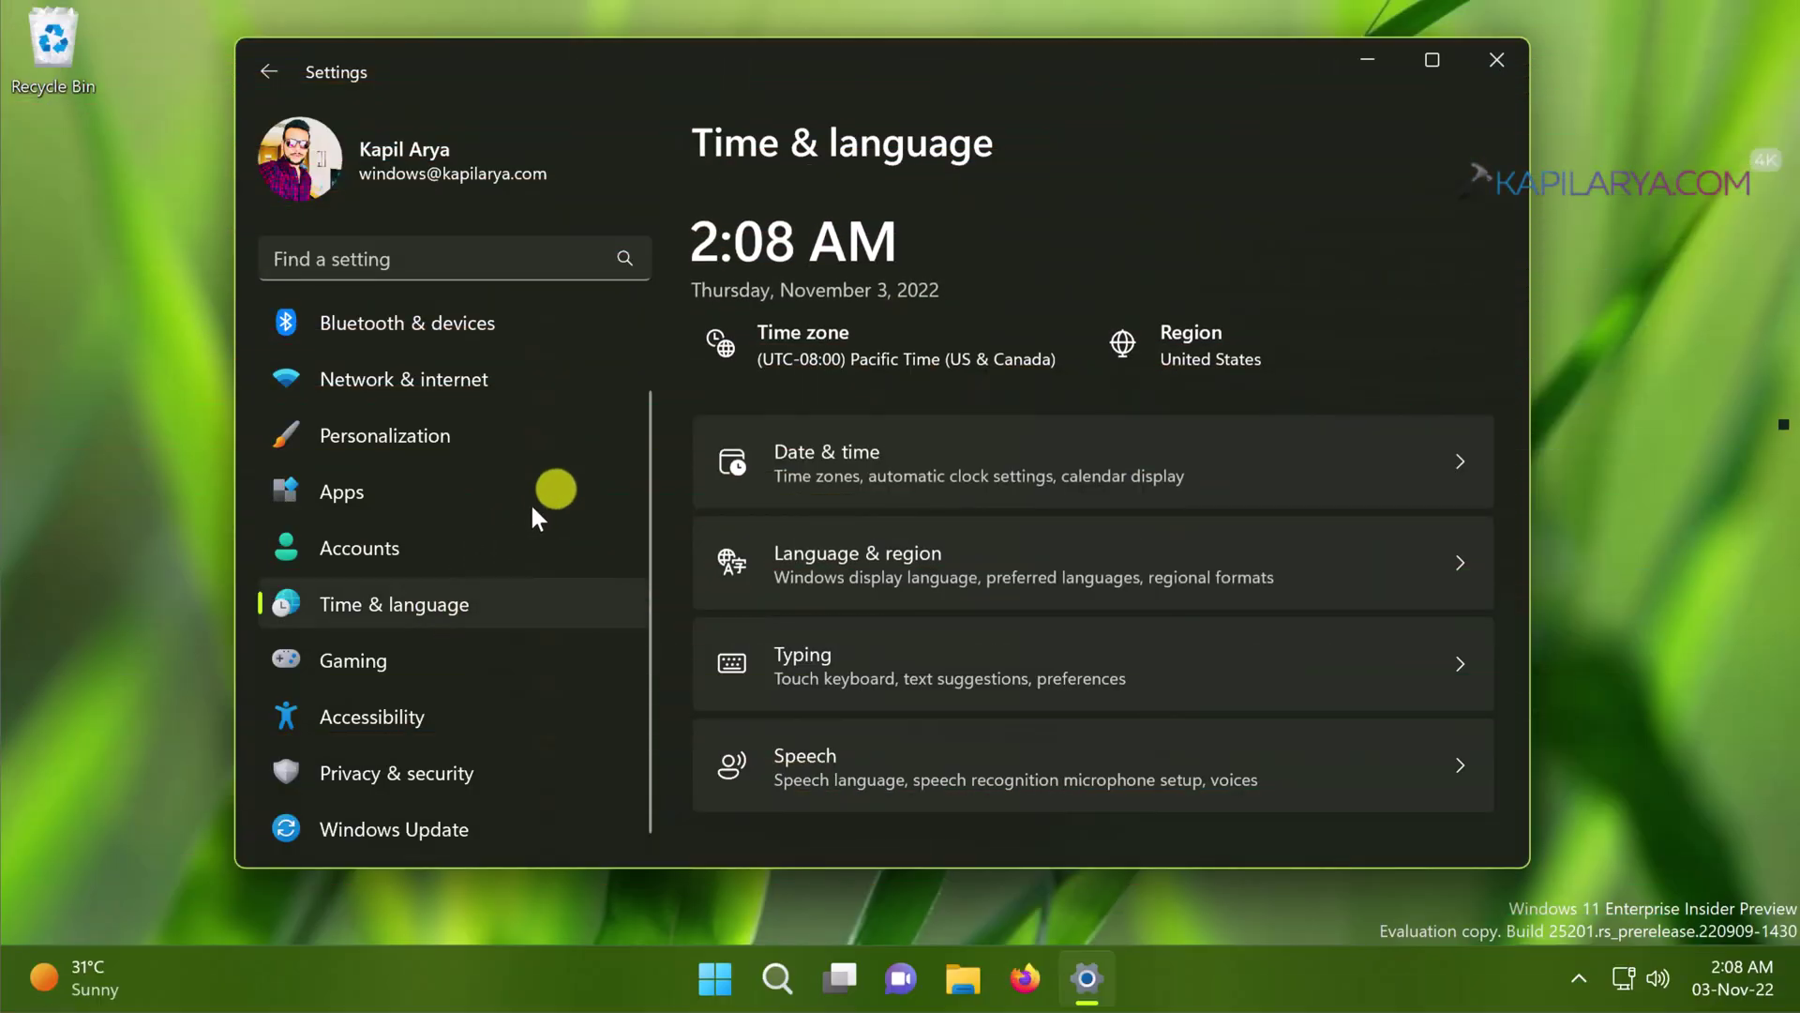
Turn on 'Set time zone automatically' in Date & time settings
{"action": "left_click", "coordinate": [933, 359]}
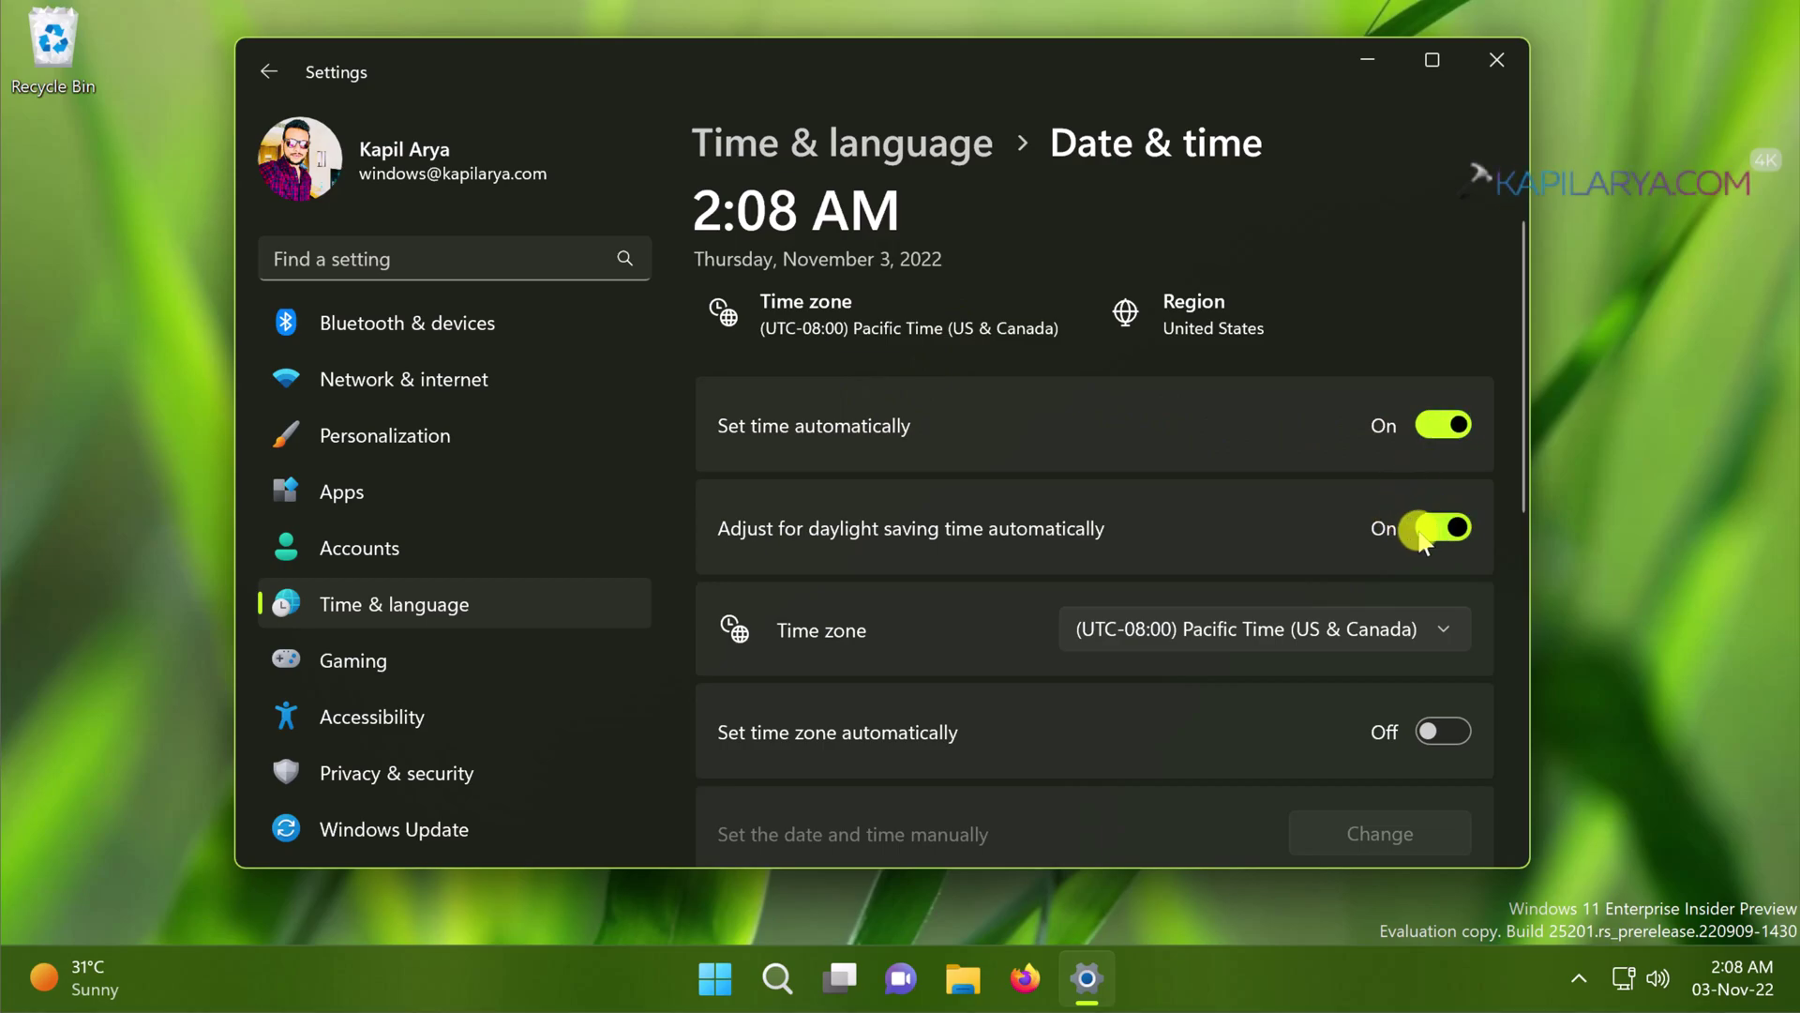
{"action": "left_click", "coordinate": [1443, 731]}
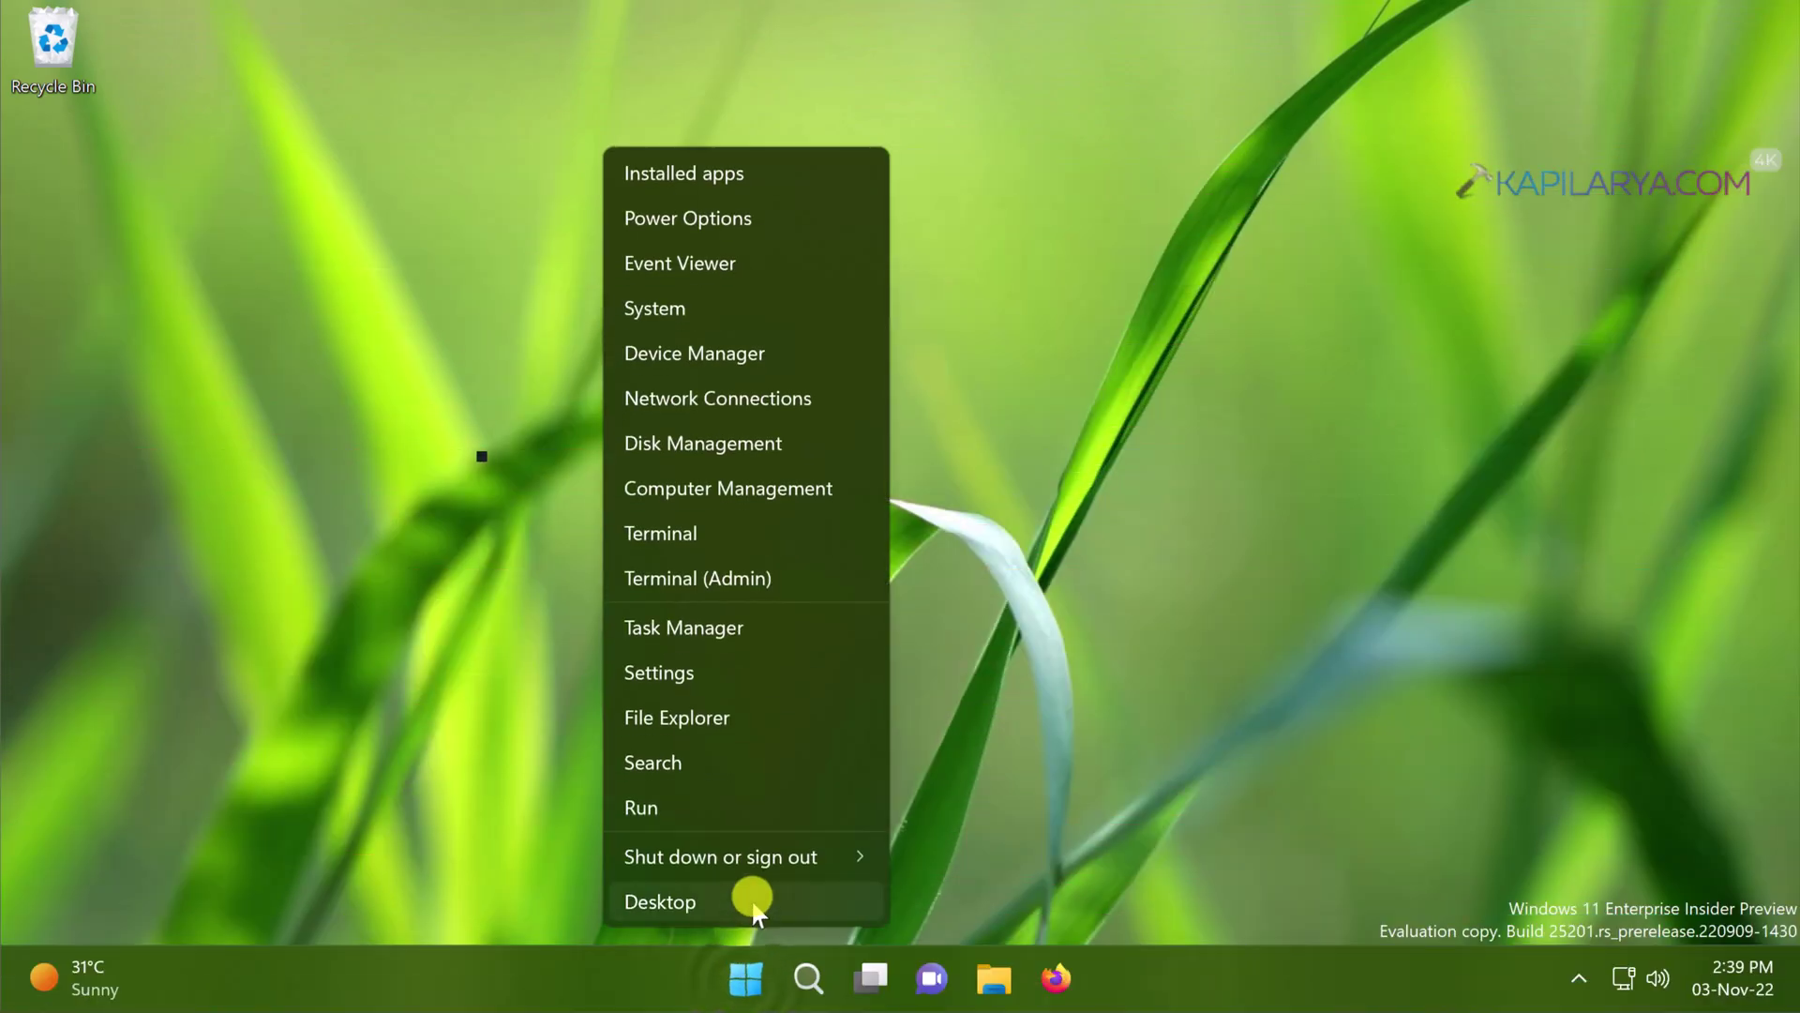
Run wsreset.exe from the Run dialog to clear the Store cache
{"action": "left_click", "coordinate": [755, 807]}
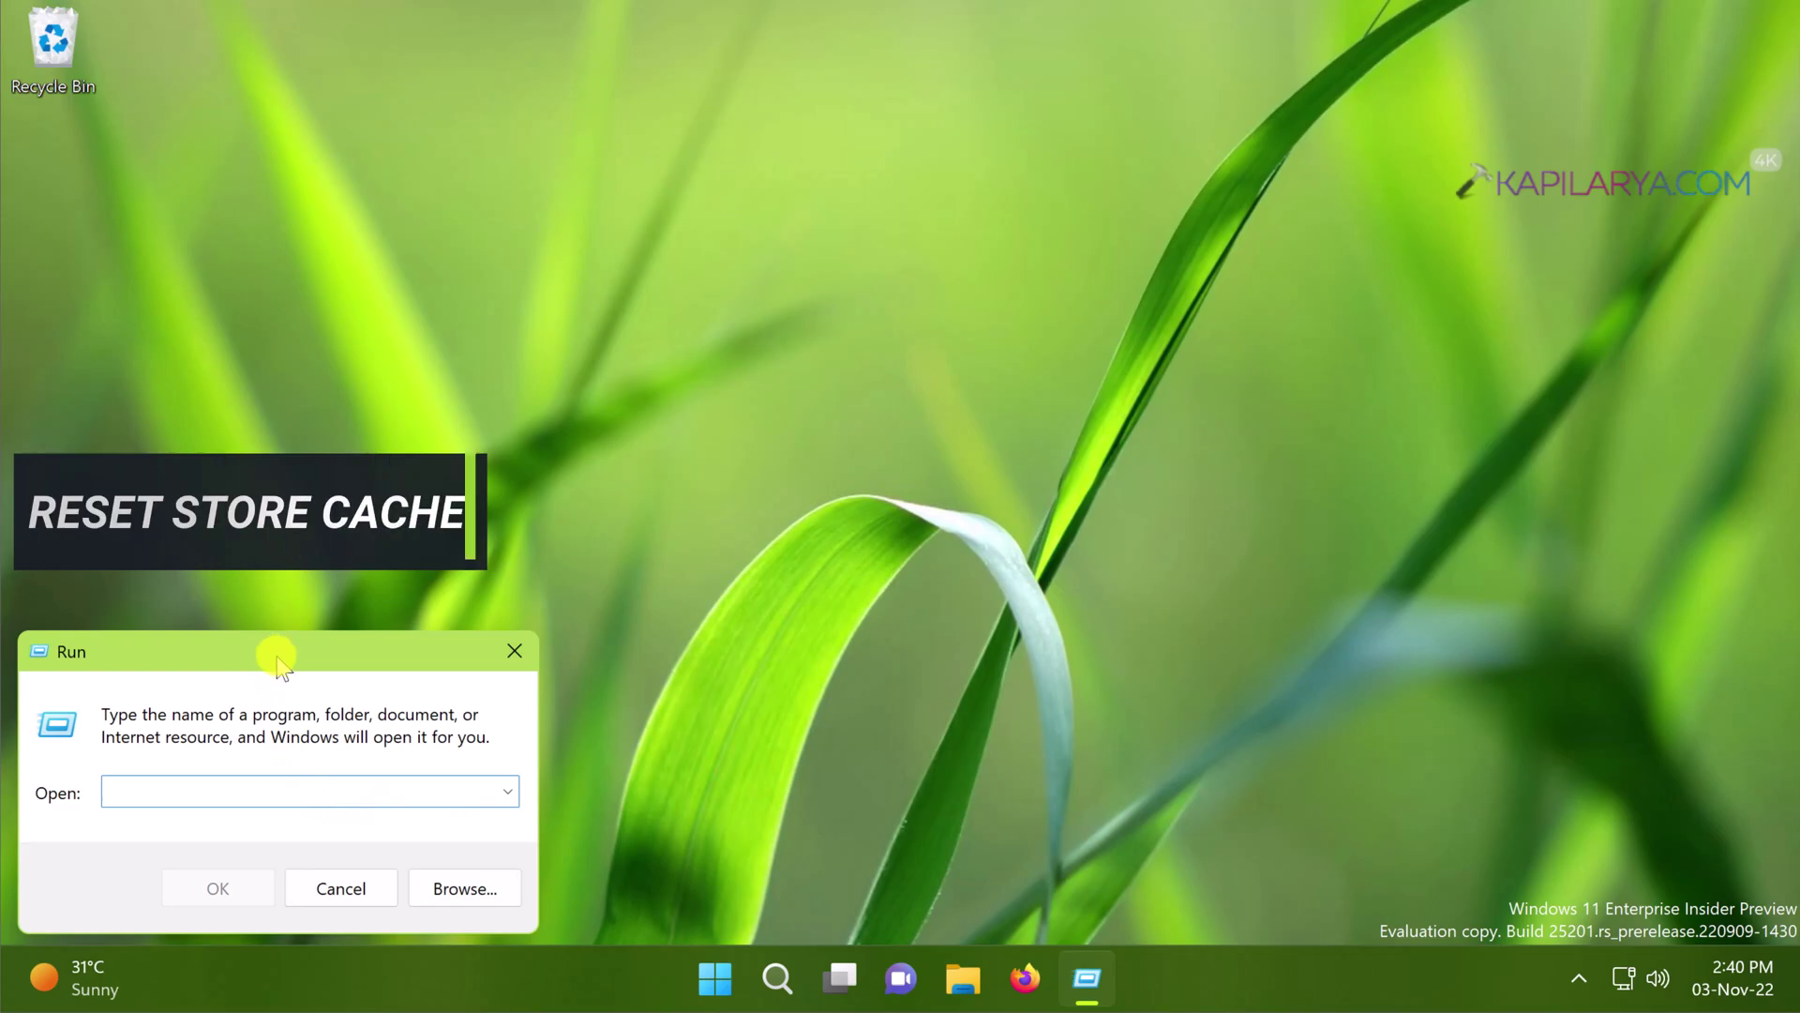
{"action": "left_click_drag", "start_coordinate": [277, 662], "coordinate": [797, 355]}
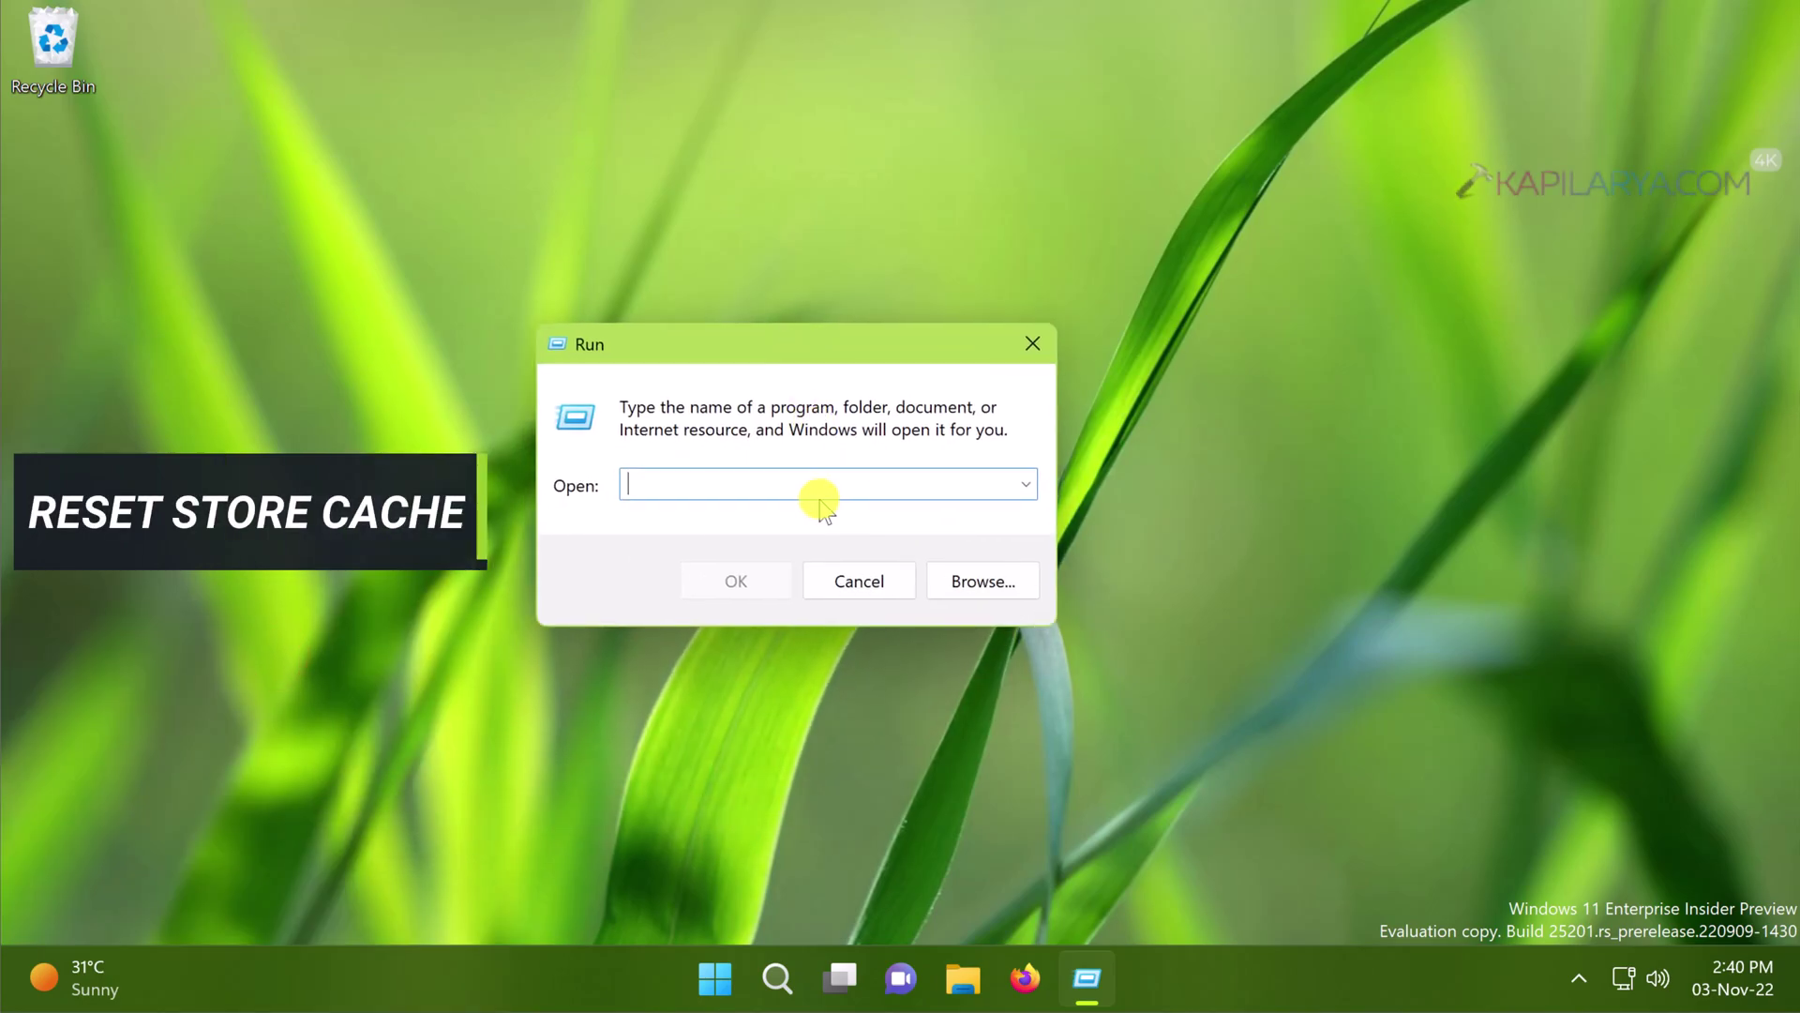
{"action": "type", "text": "ws"}
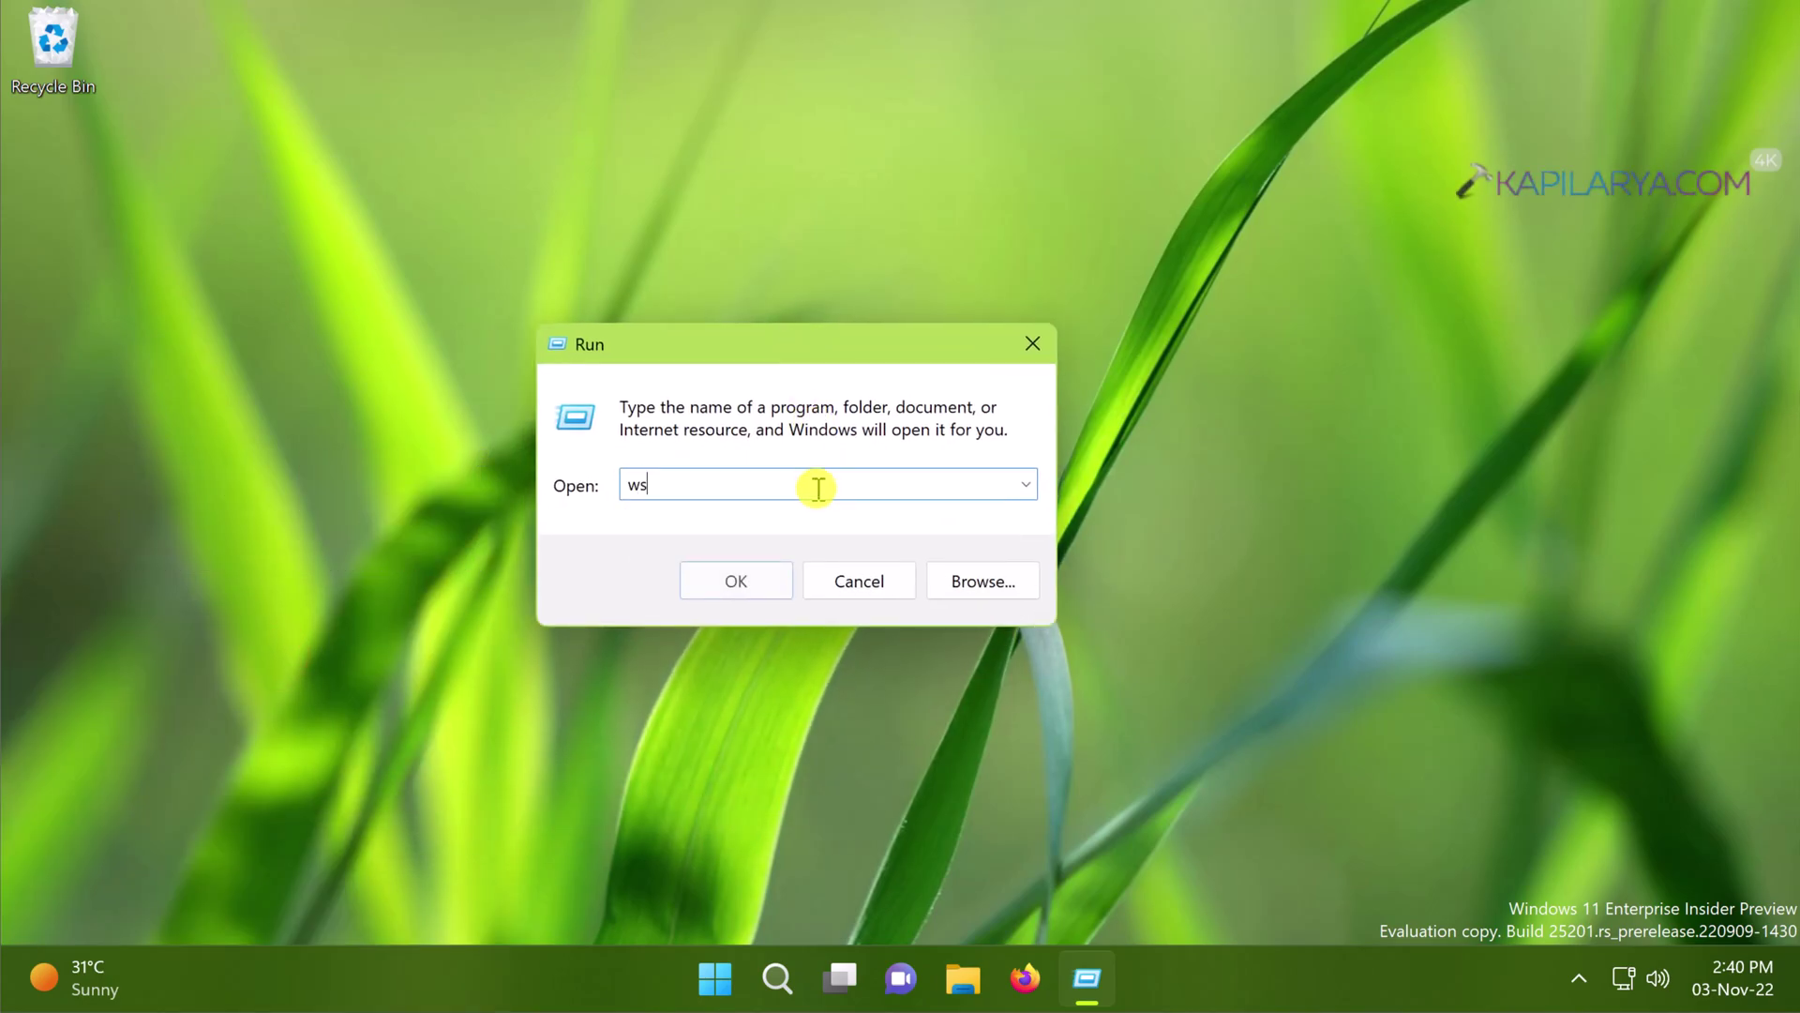
{"action": "type", "text": "reset.exe"}
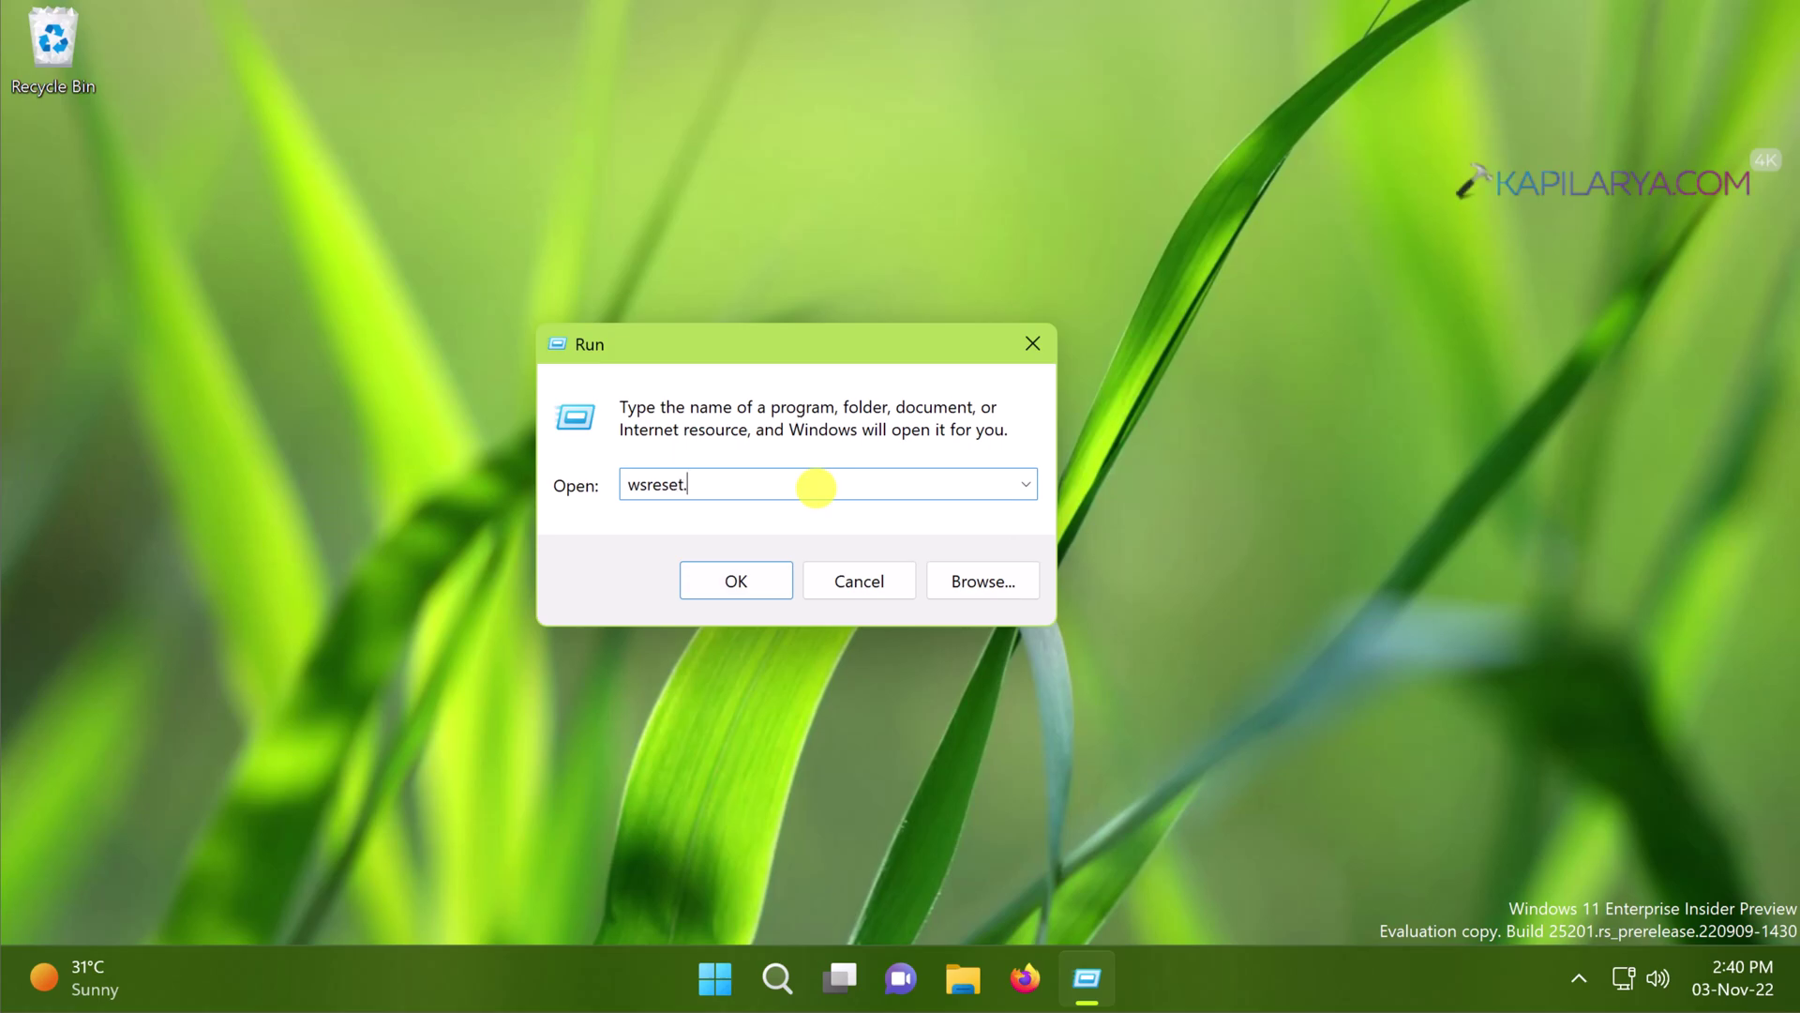
{"action": "left_click", "coordinate": [708, 593]}
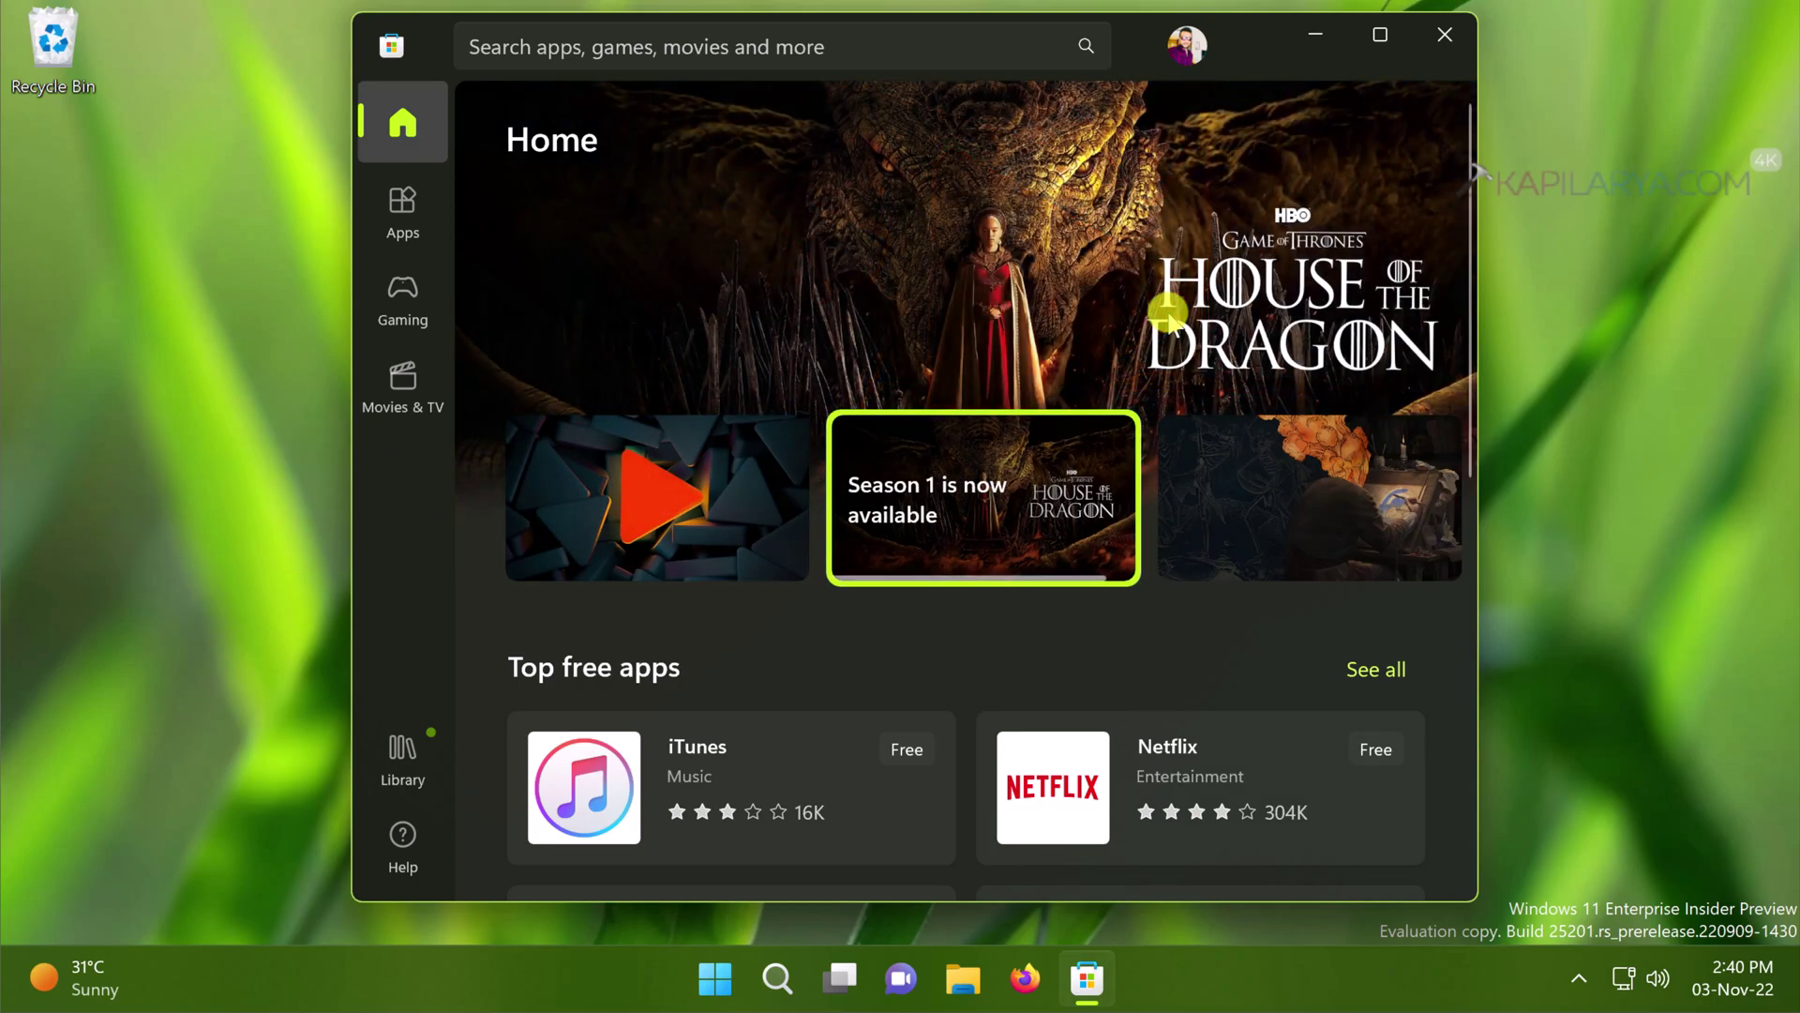
{"action": "left_click", "coordinate": [1196, 54]}
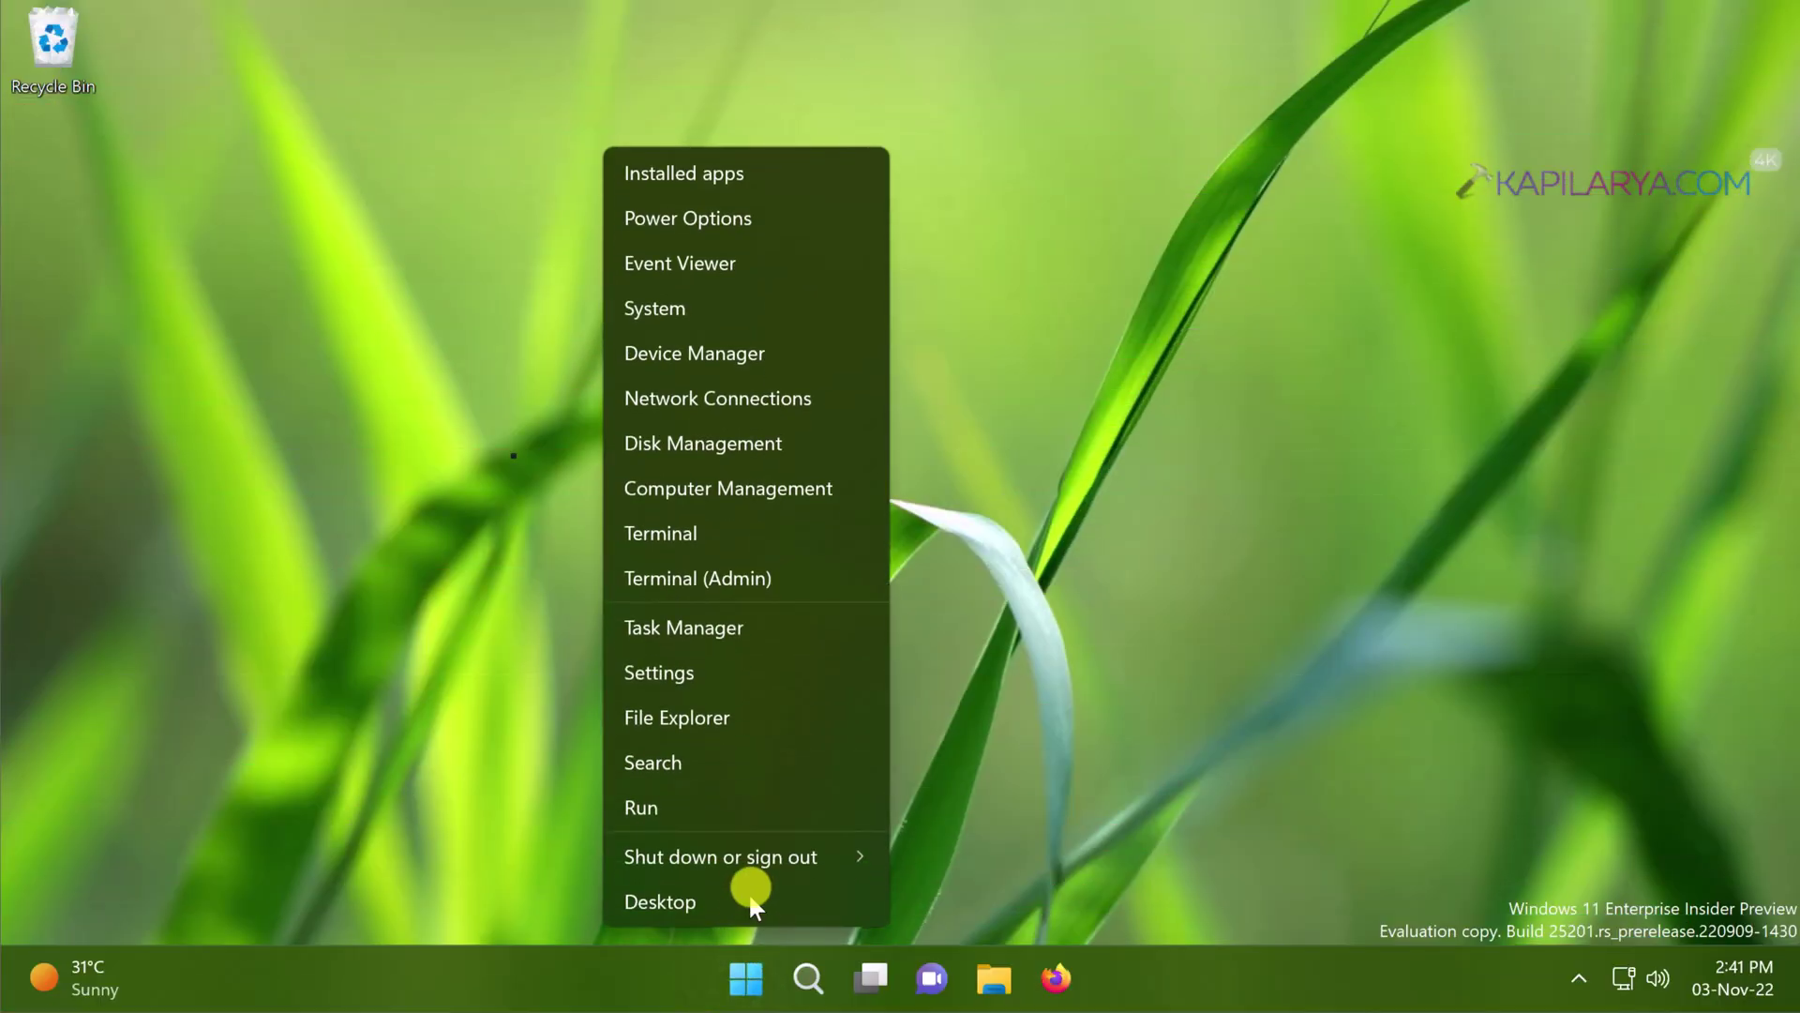
Go to Apps > Installed apps and scroll down to the Microsoft Store entry
{"action": "left_click", "coordinate": [739, 672]}
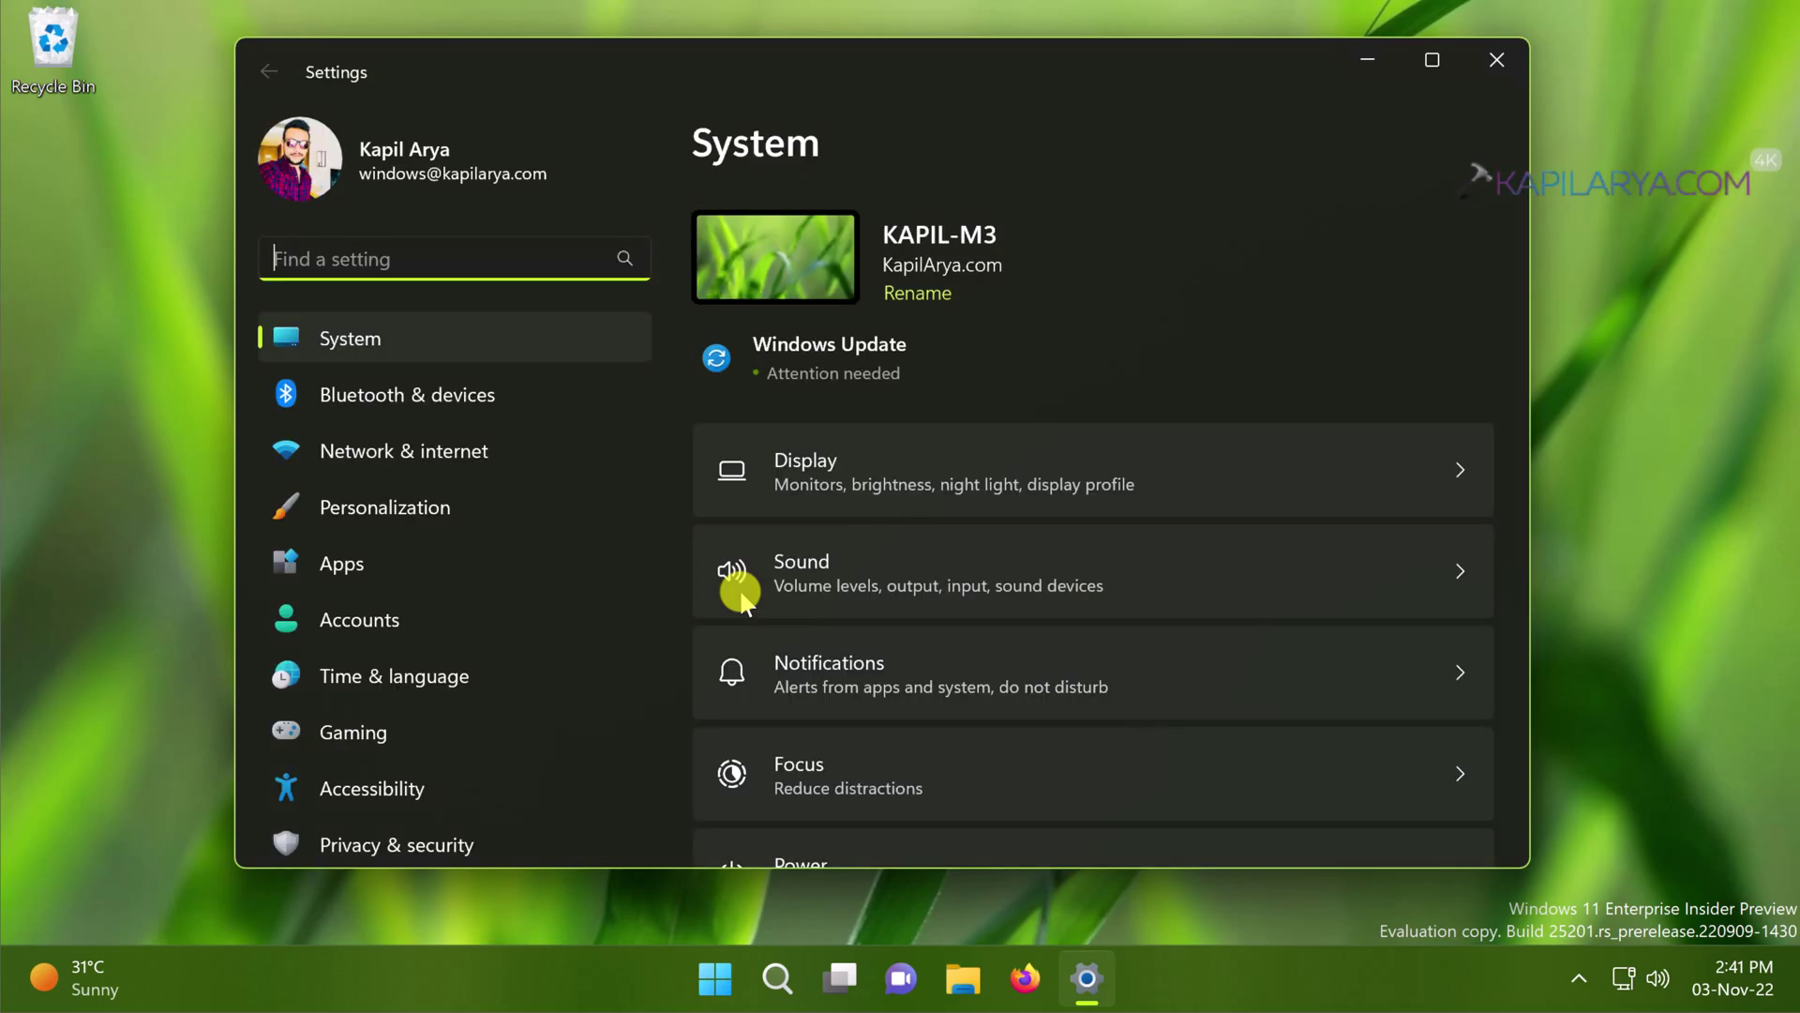
{"action": "left_click", "coordinate": [507, 563]}
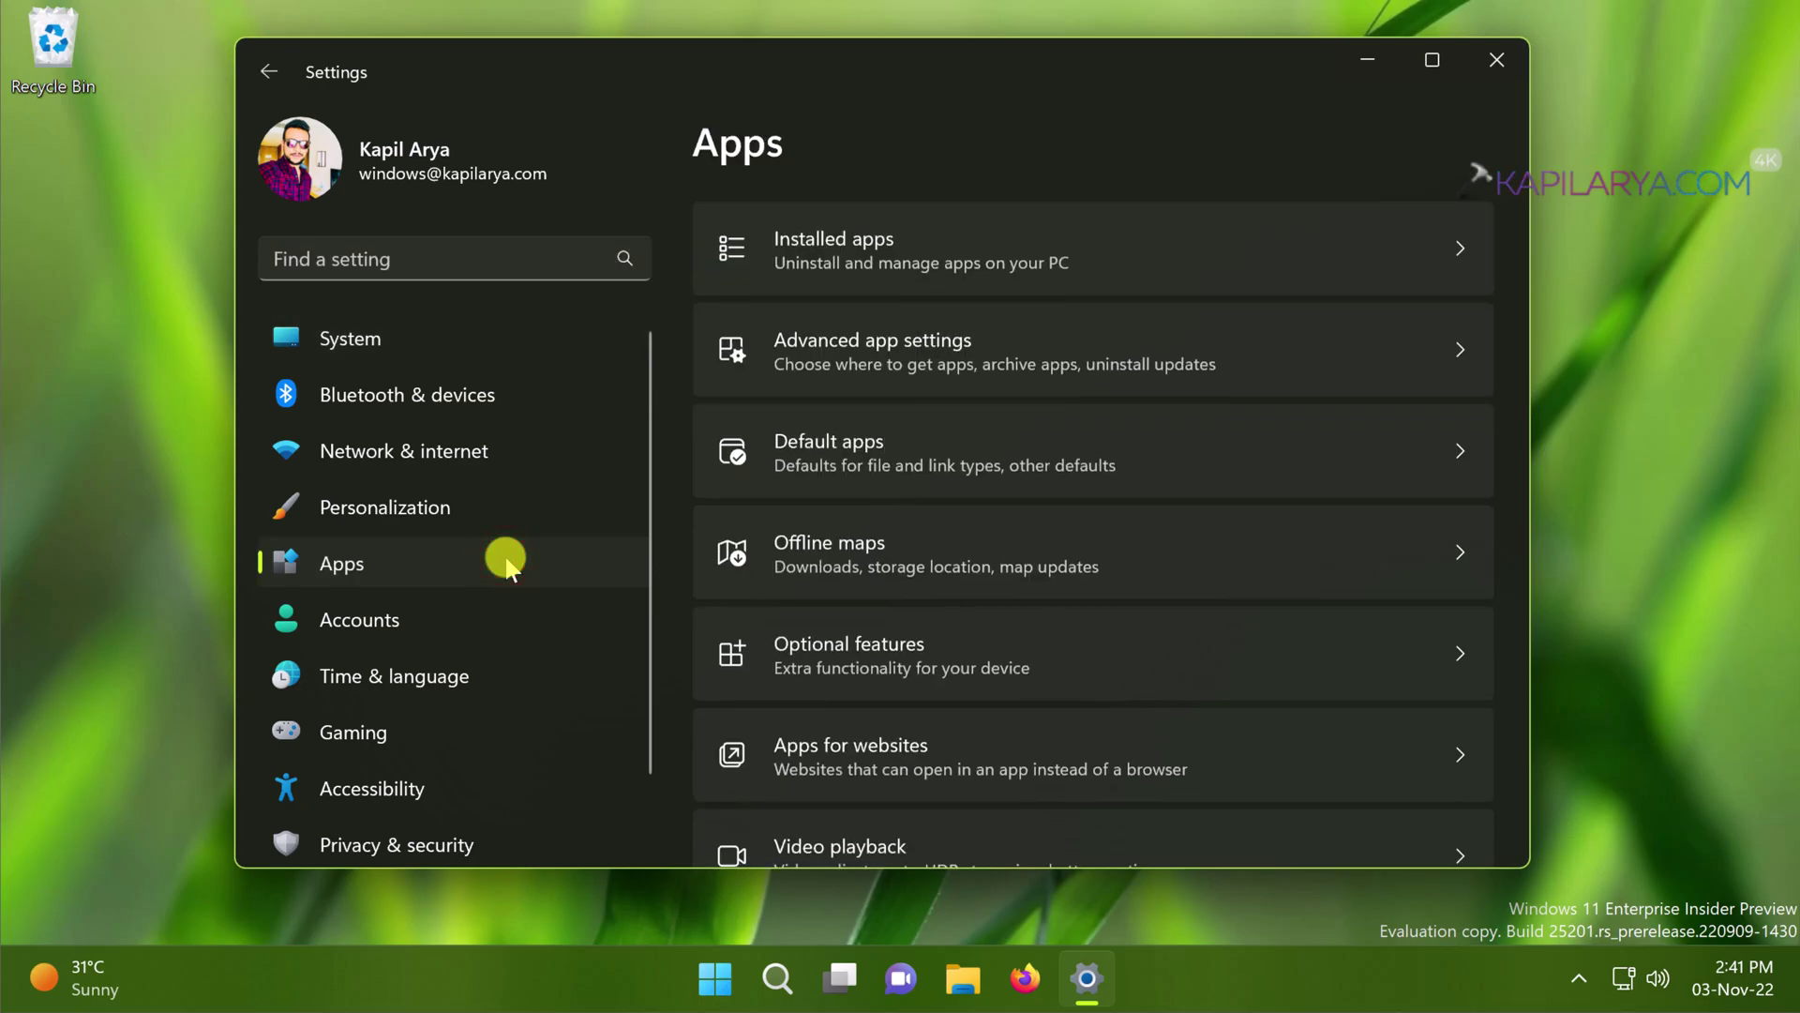
{"action": "left_click", "coordinate": [908, 258]}
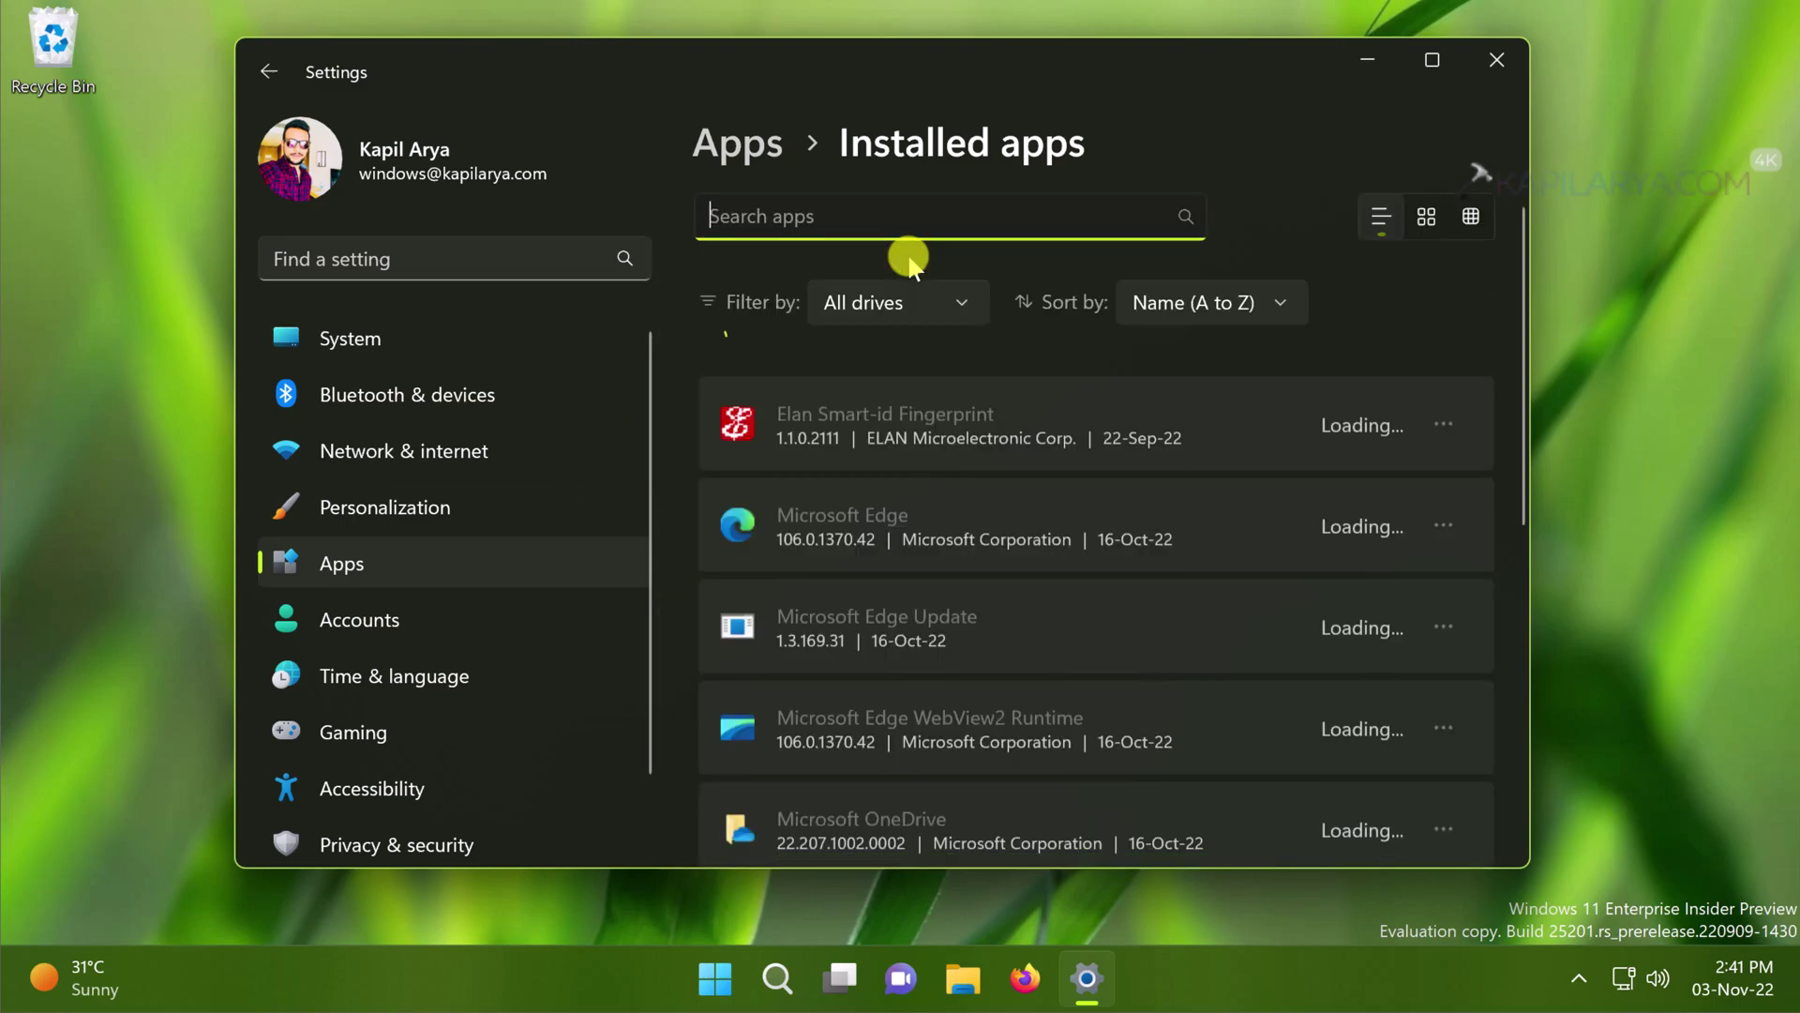
{"action": "scroll", "coordinate": [1134, 589], "scroll_direction": "down", "scroll_amount": 2}
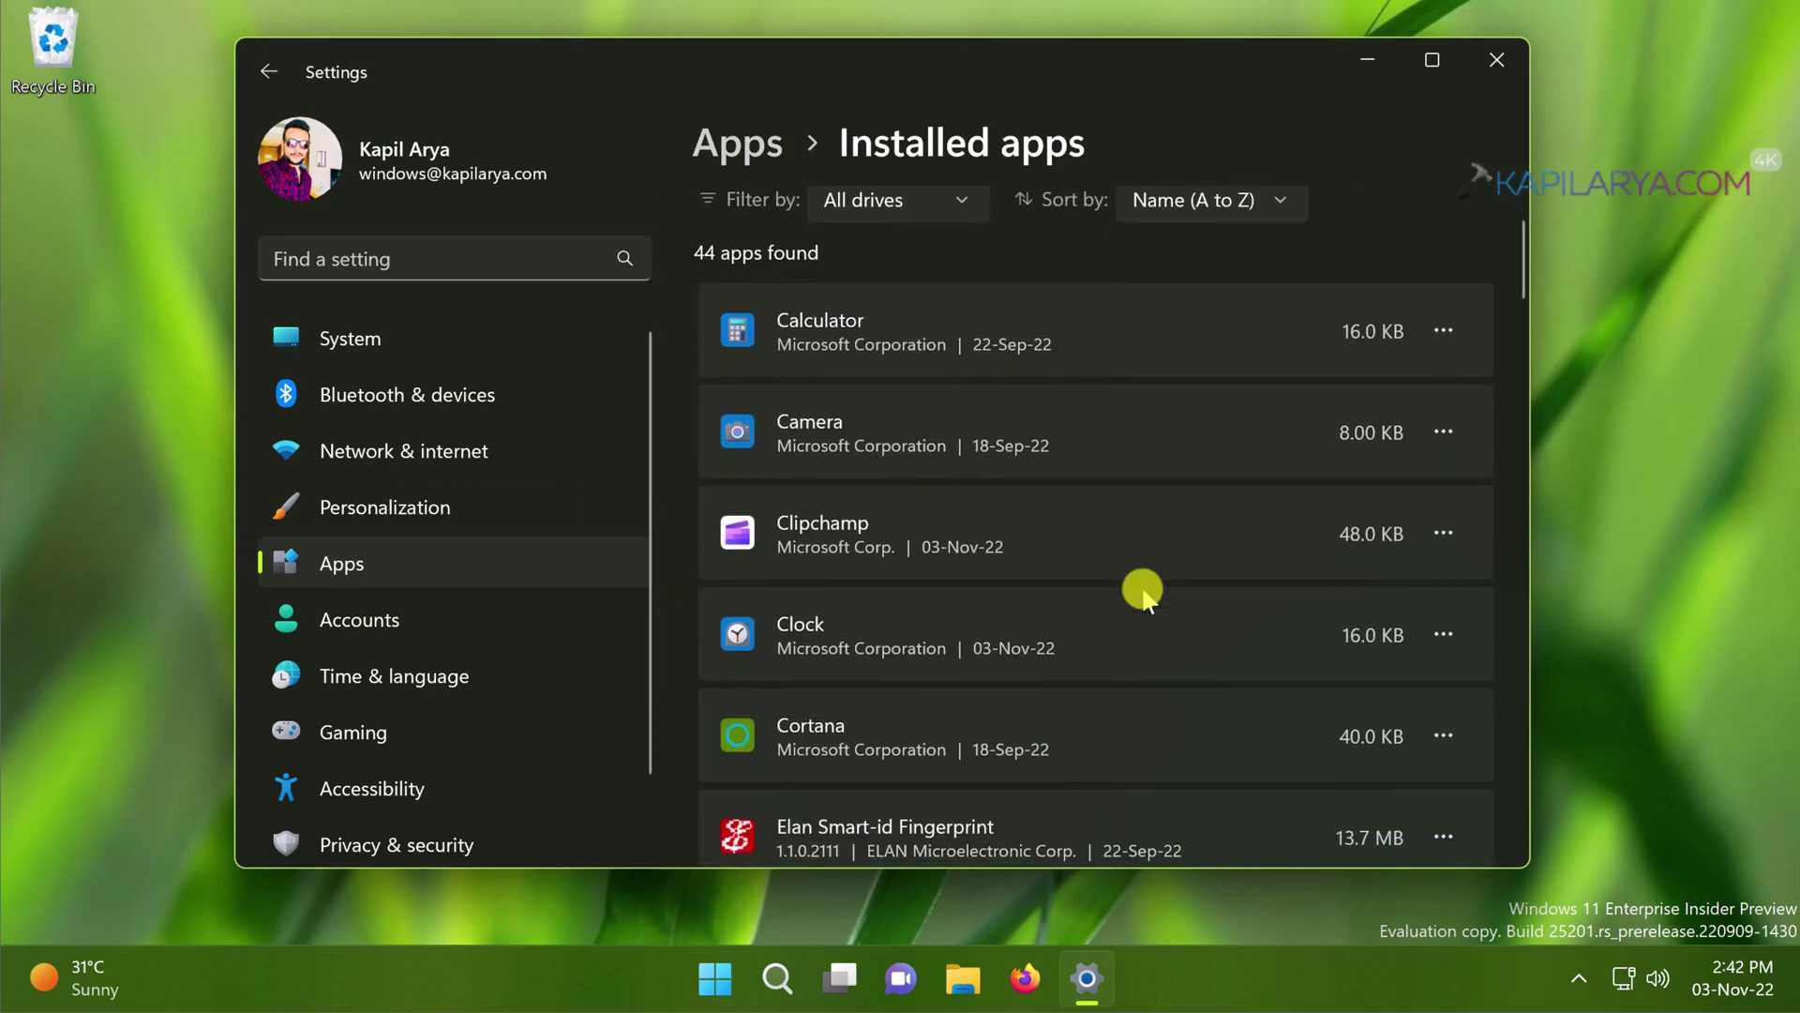
{"action": "scroll", "coordinate": [1144, 592], "scroll_direction": "down", "scroll_amount": 6}
{"action": "scroll", "coordinate": [1144, 592], "scroll_direction": "down", "scroll_amount": 3}
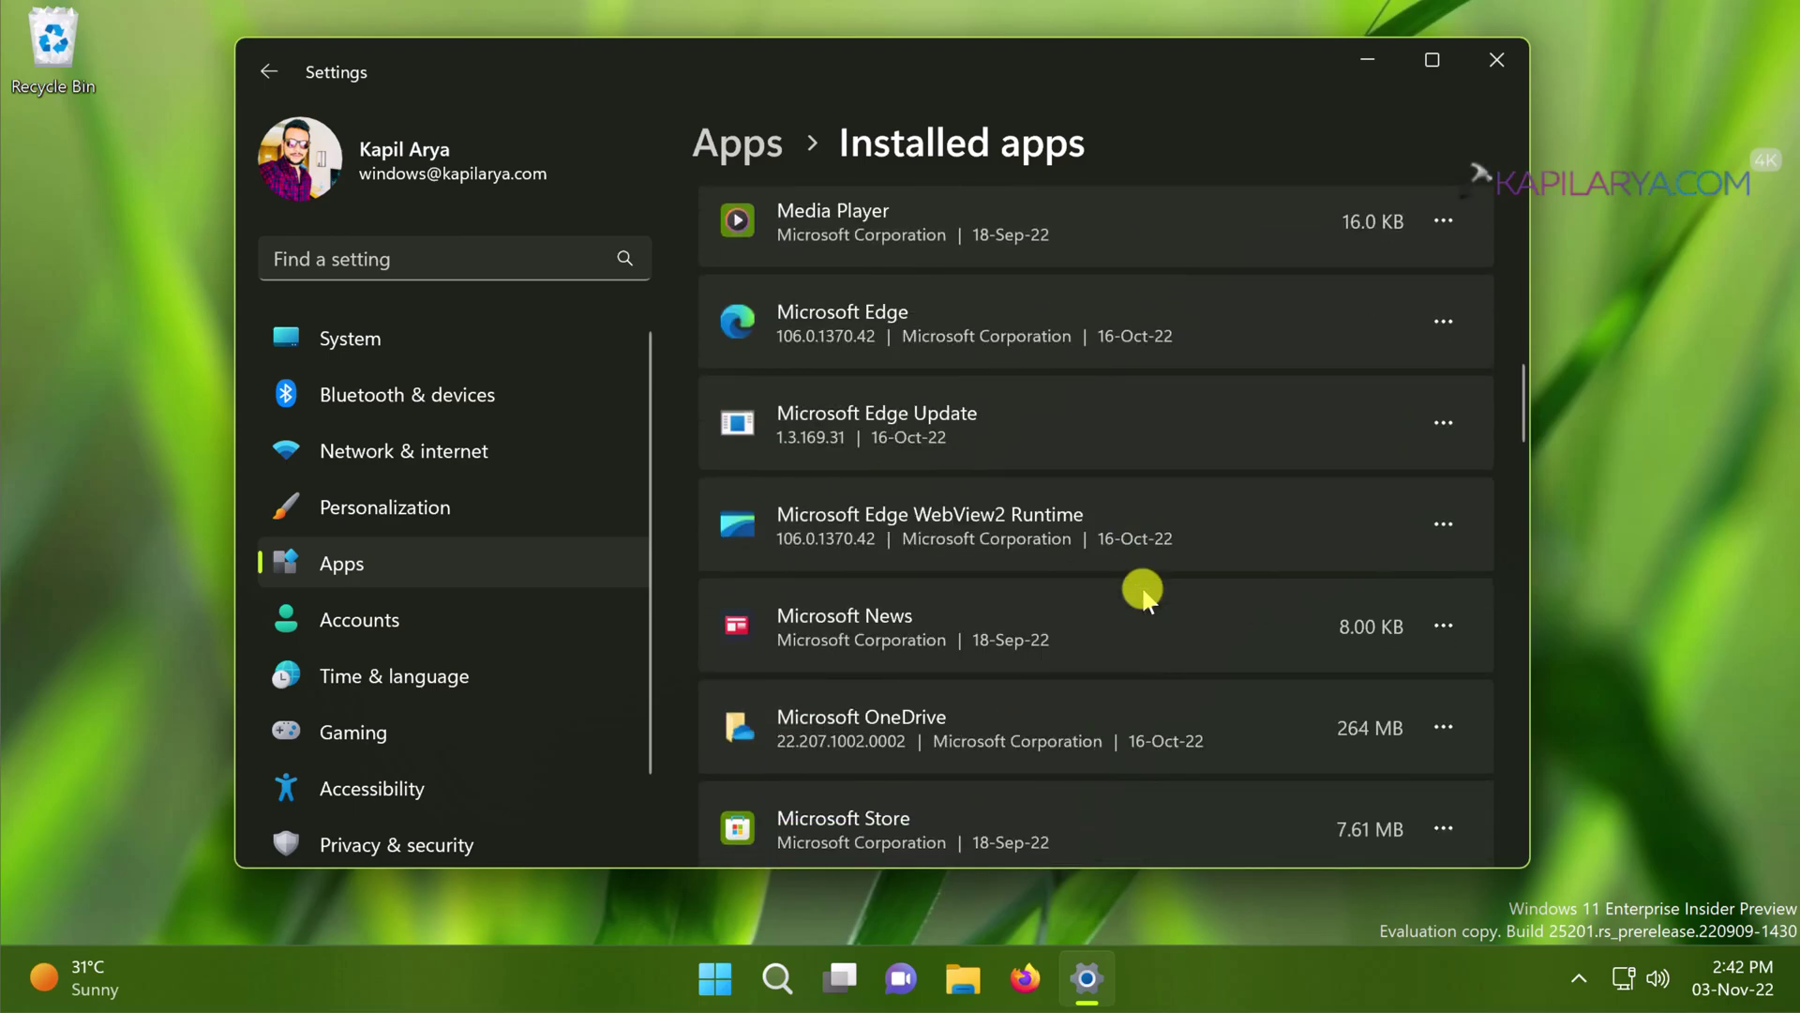
{"action": "scroll", "coordinate": [1144, 592], "scroll_direction": "down", "scroll_amount": 1}
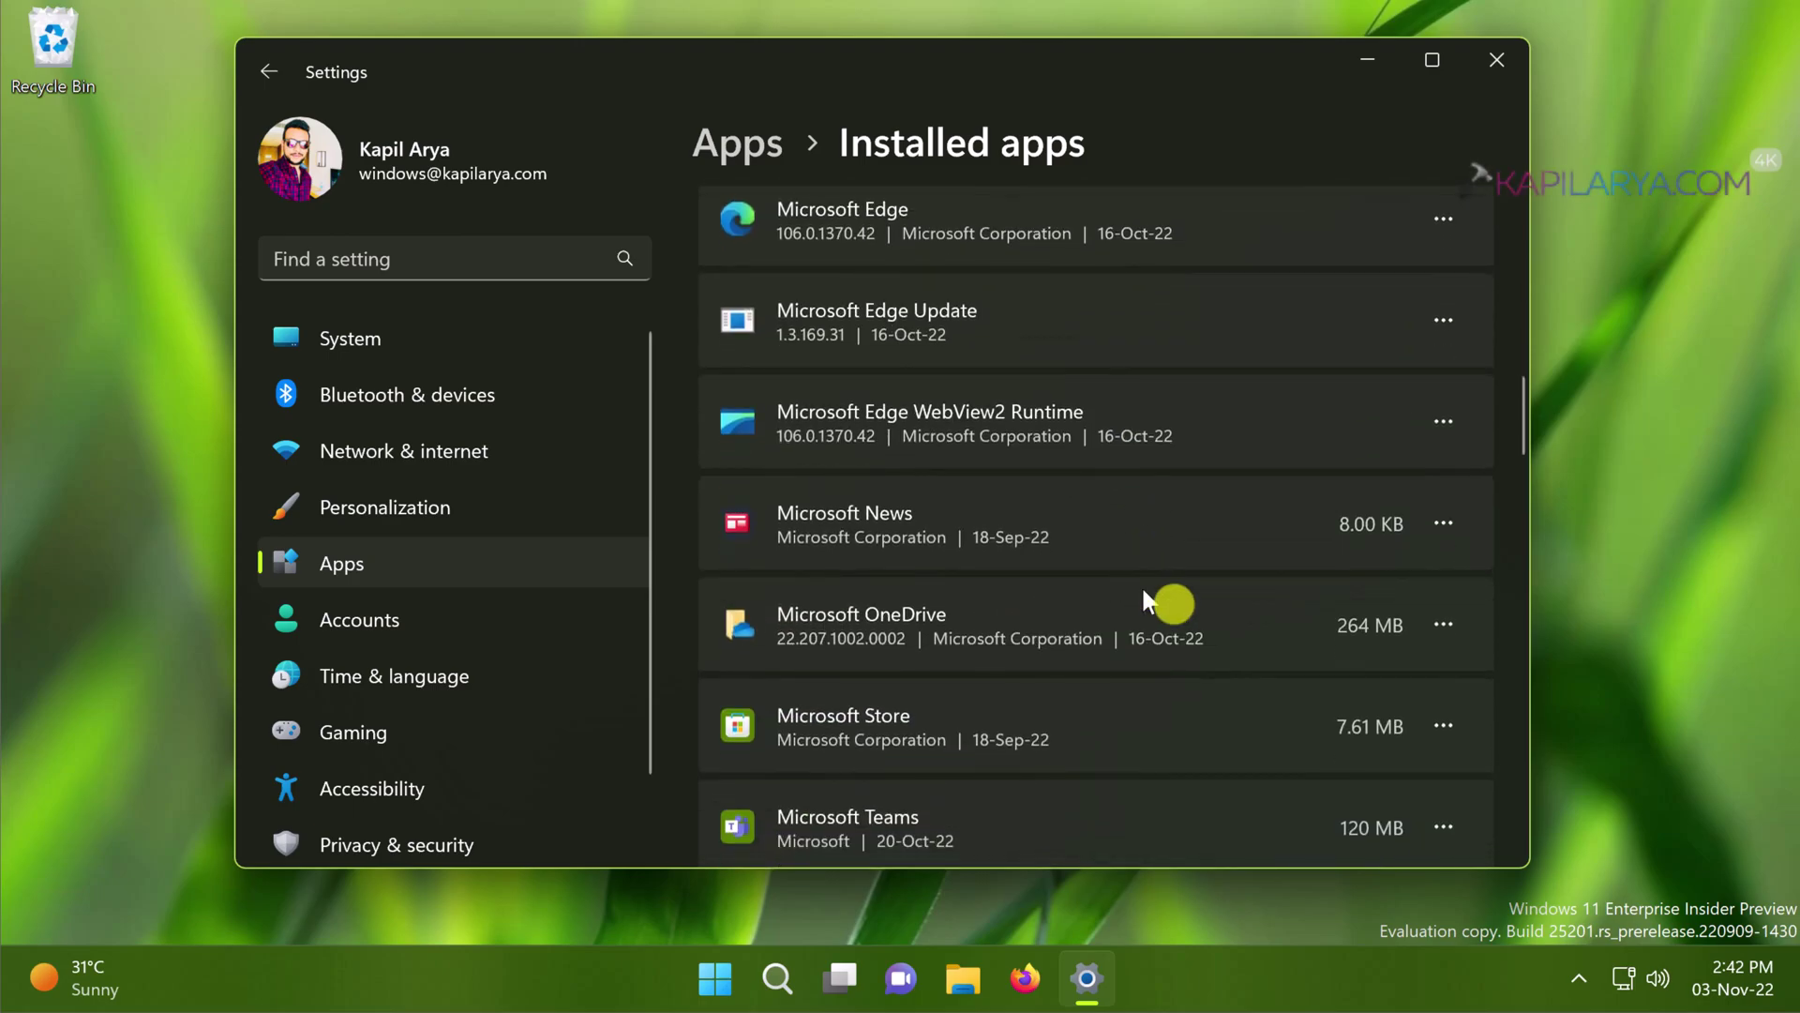
Open Microsoft Store's Advanced options and run Repair under the Reset section
{"action": "left_click", "coordinate": [1443, 725]}
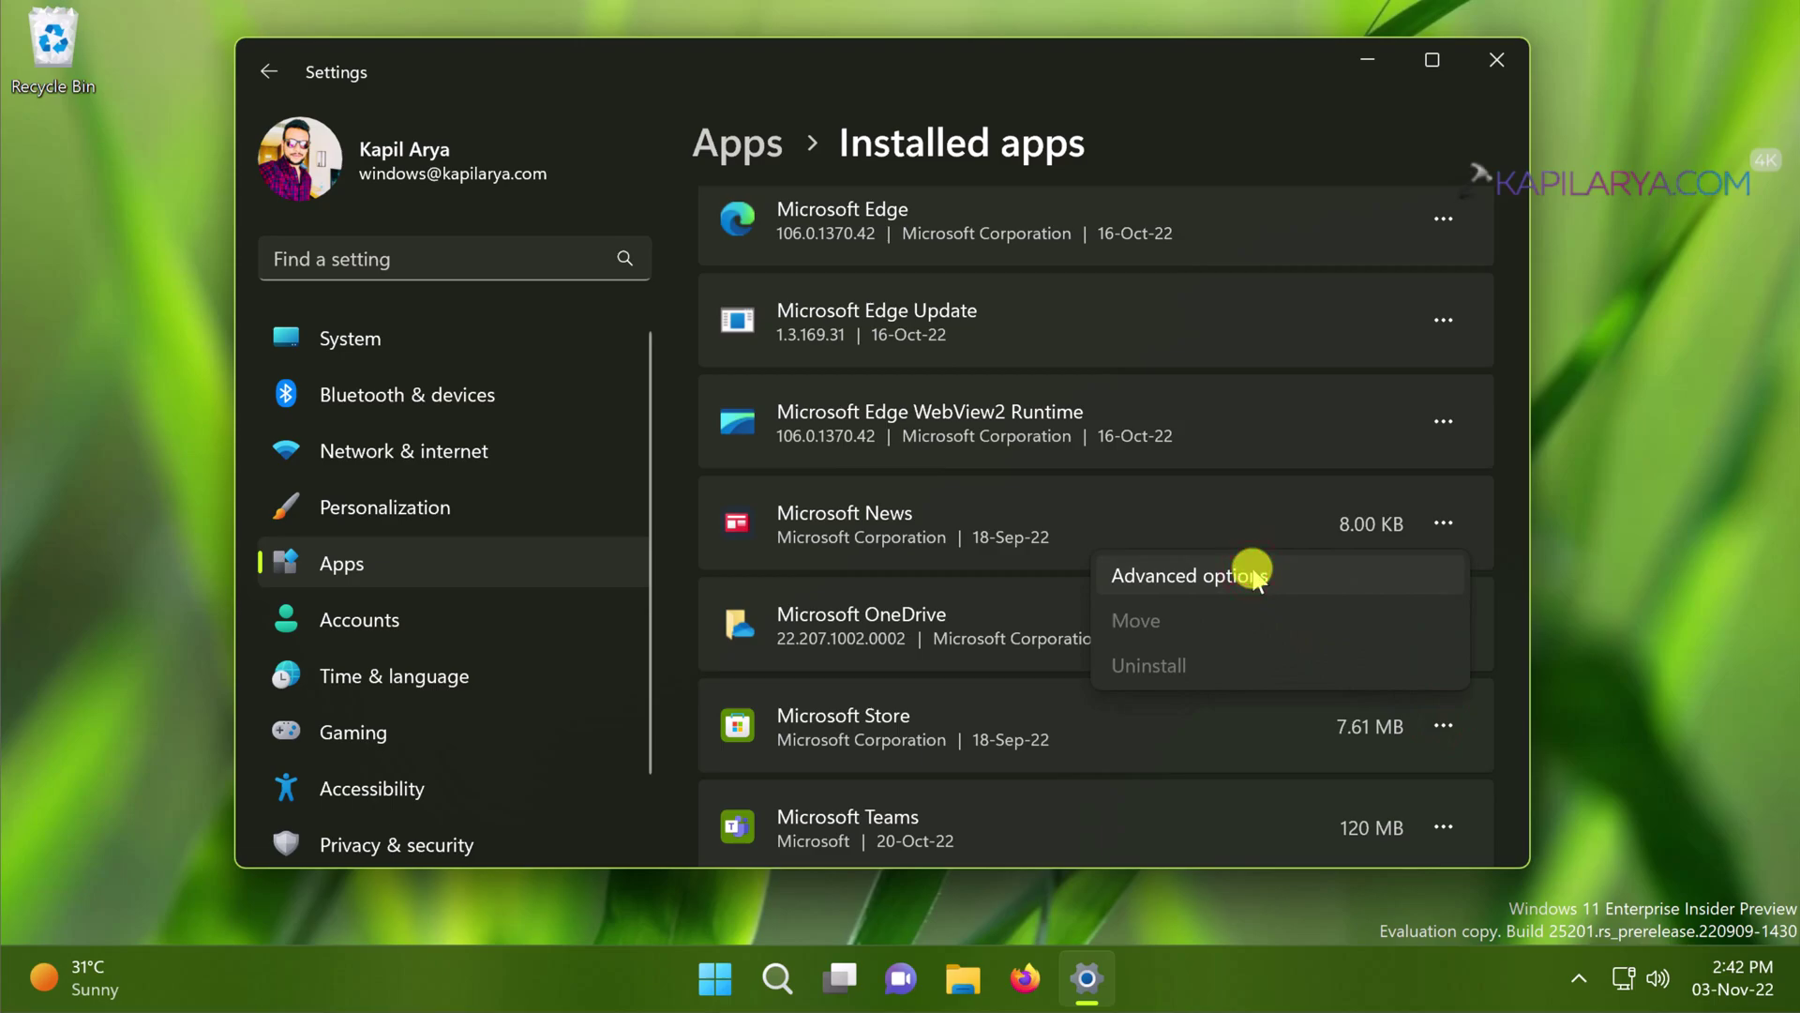
{"action": "left_click", "coordinate": [1257, 578]}
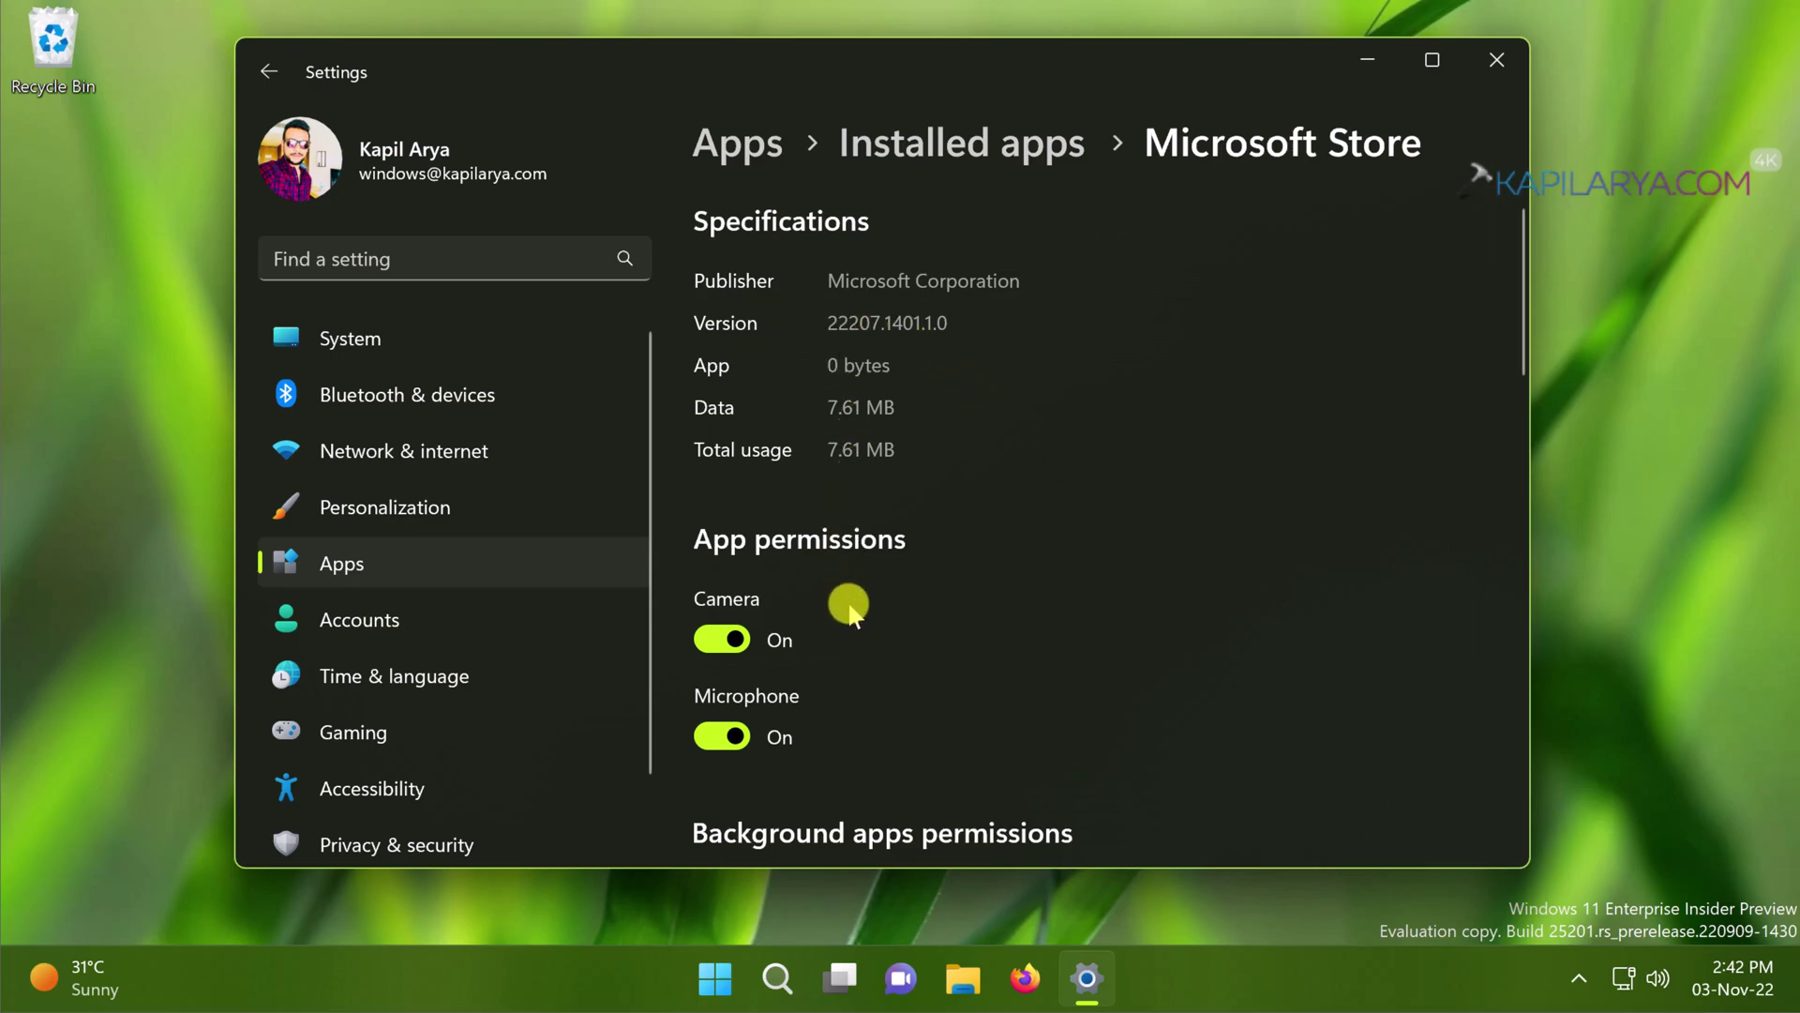
{"action": "scroll", "coordinate": [844, 635], "scroll_direction": "down", "scroll_amount": 1}
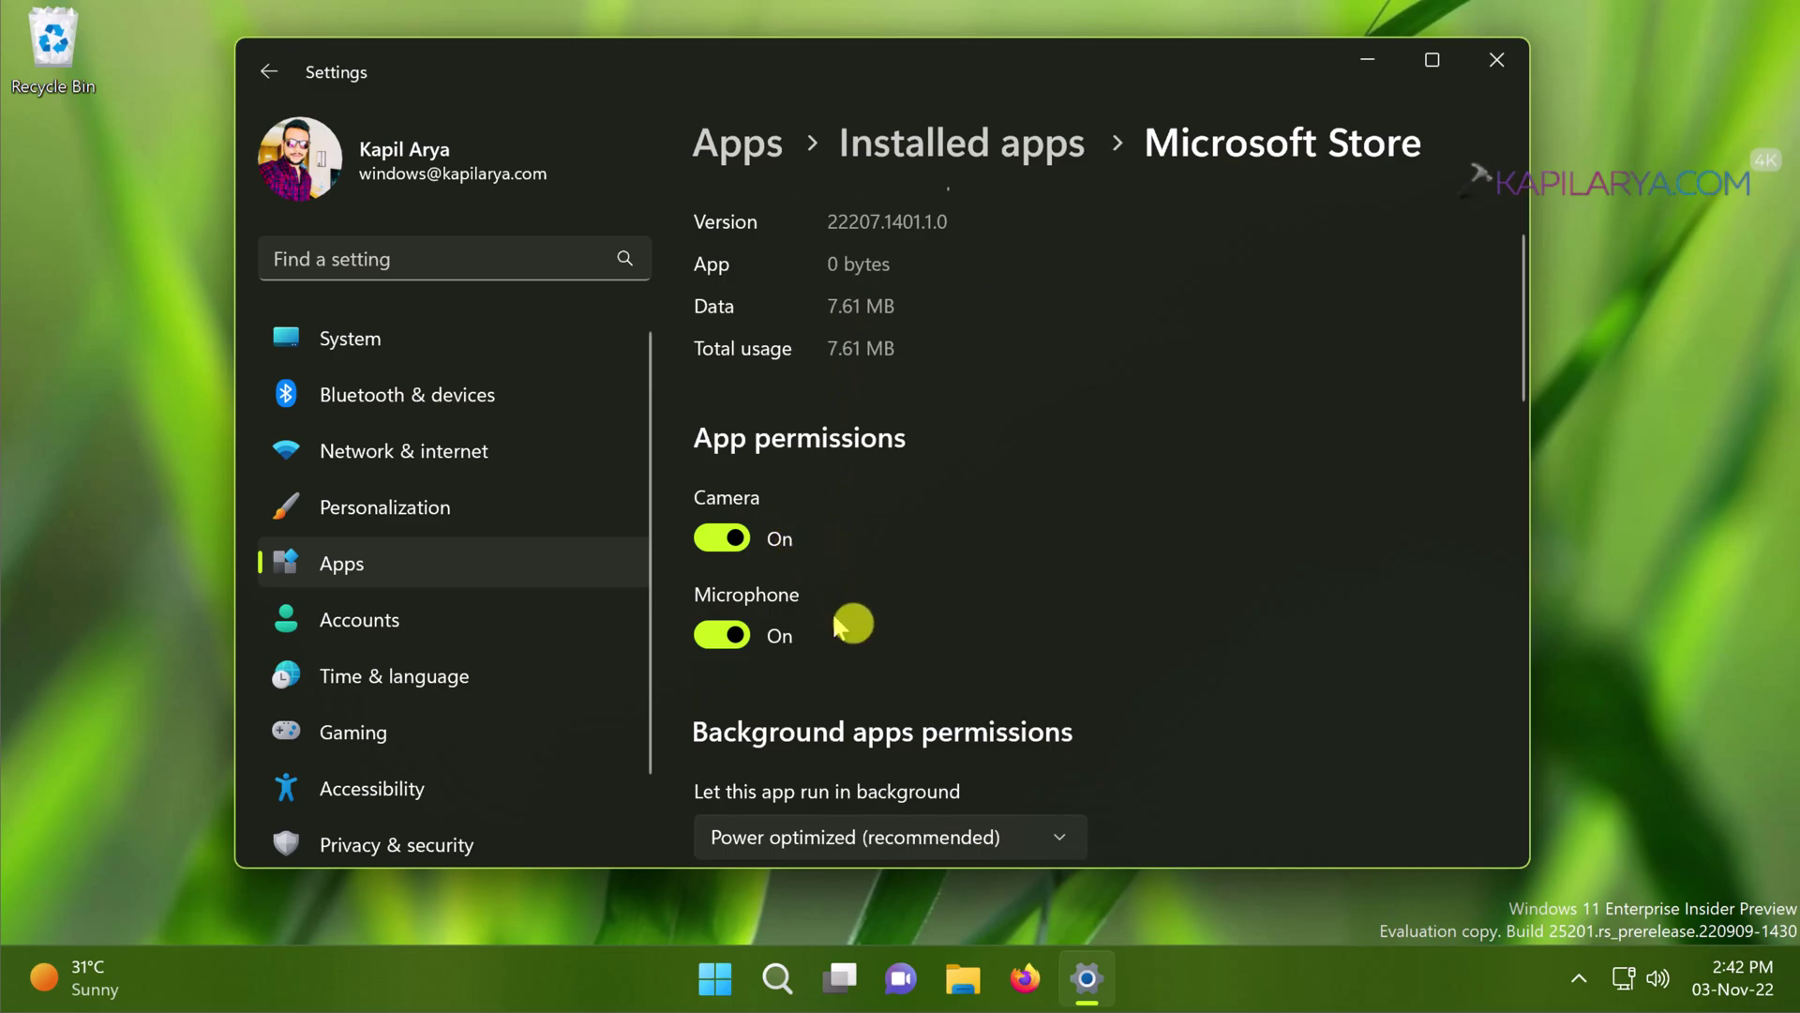
{"action": "scroll", "coordinate": [854, 629], "scroll_direction": "down", "scroll_amount": 1}
{"action": "scroll", "coordinate": [856, 514], "scroll_direction": "down", "scroll_amount": 1}
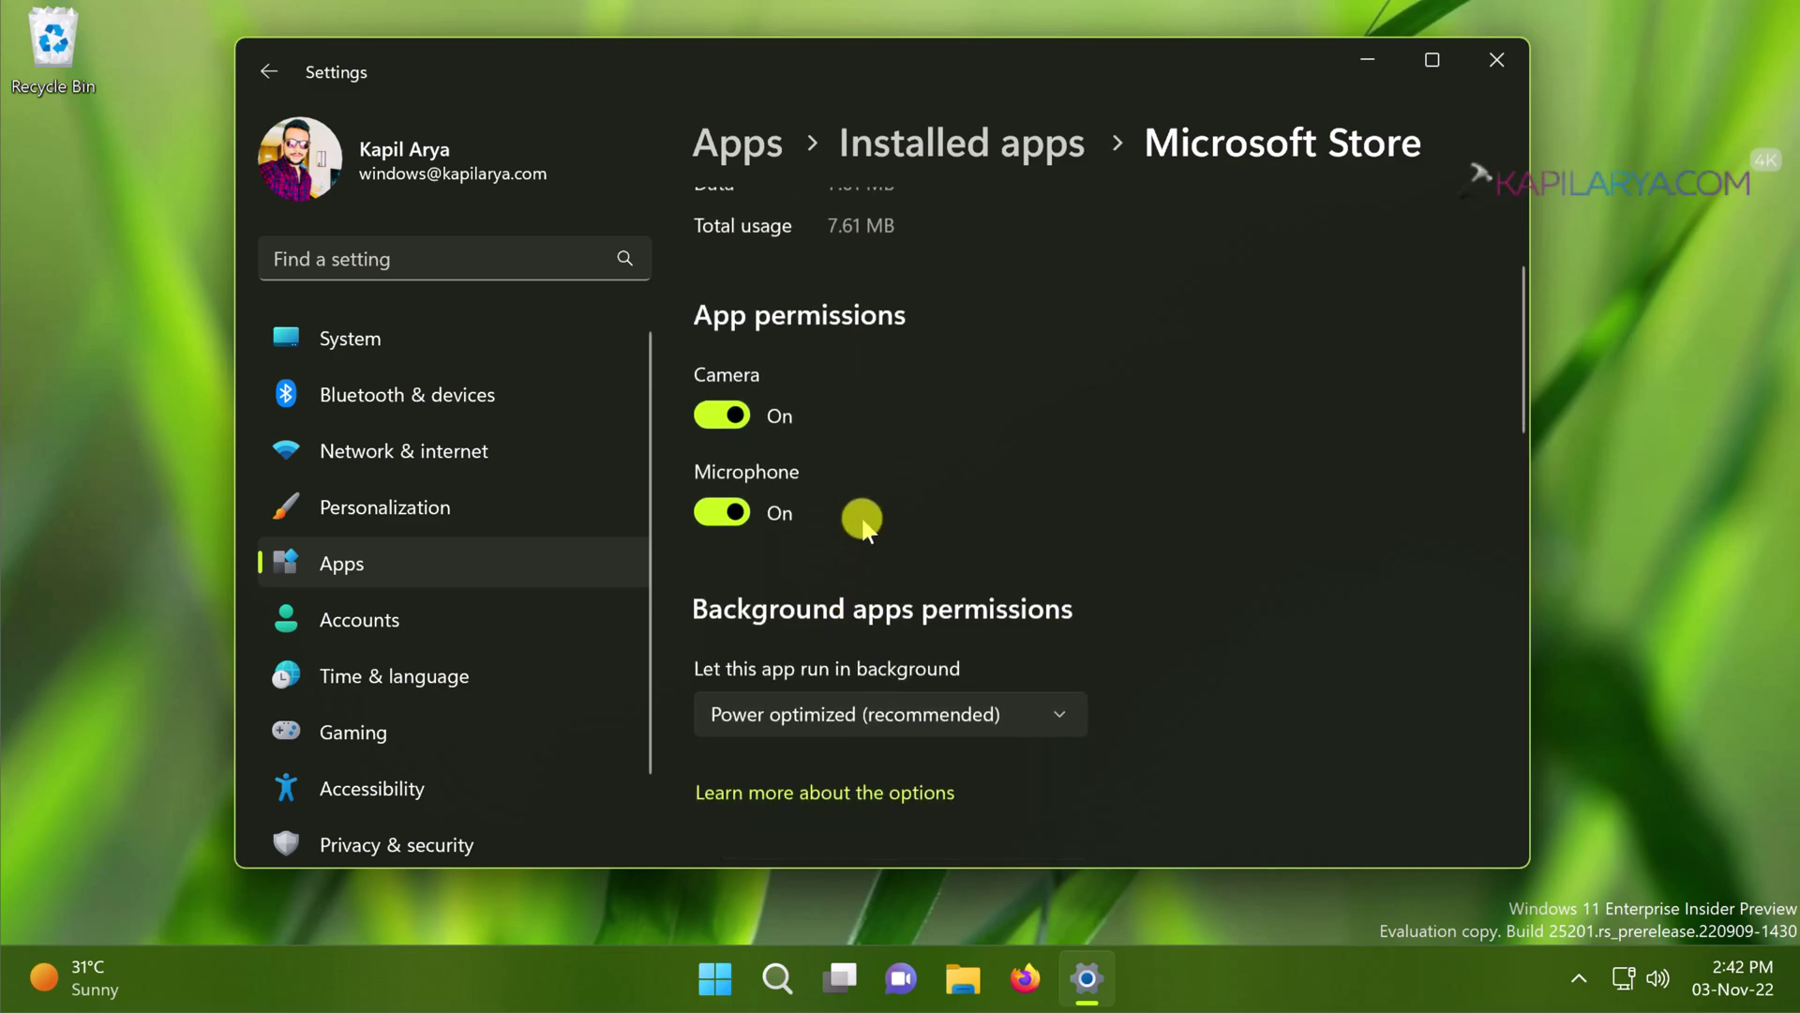
{"action": "scroll", "coordinate": [1001, 694], "scroll_direction": "down", "scroll_amount": 2}
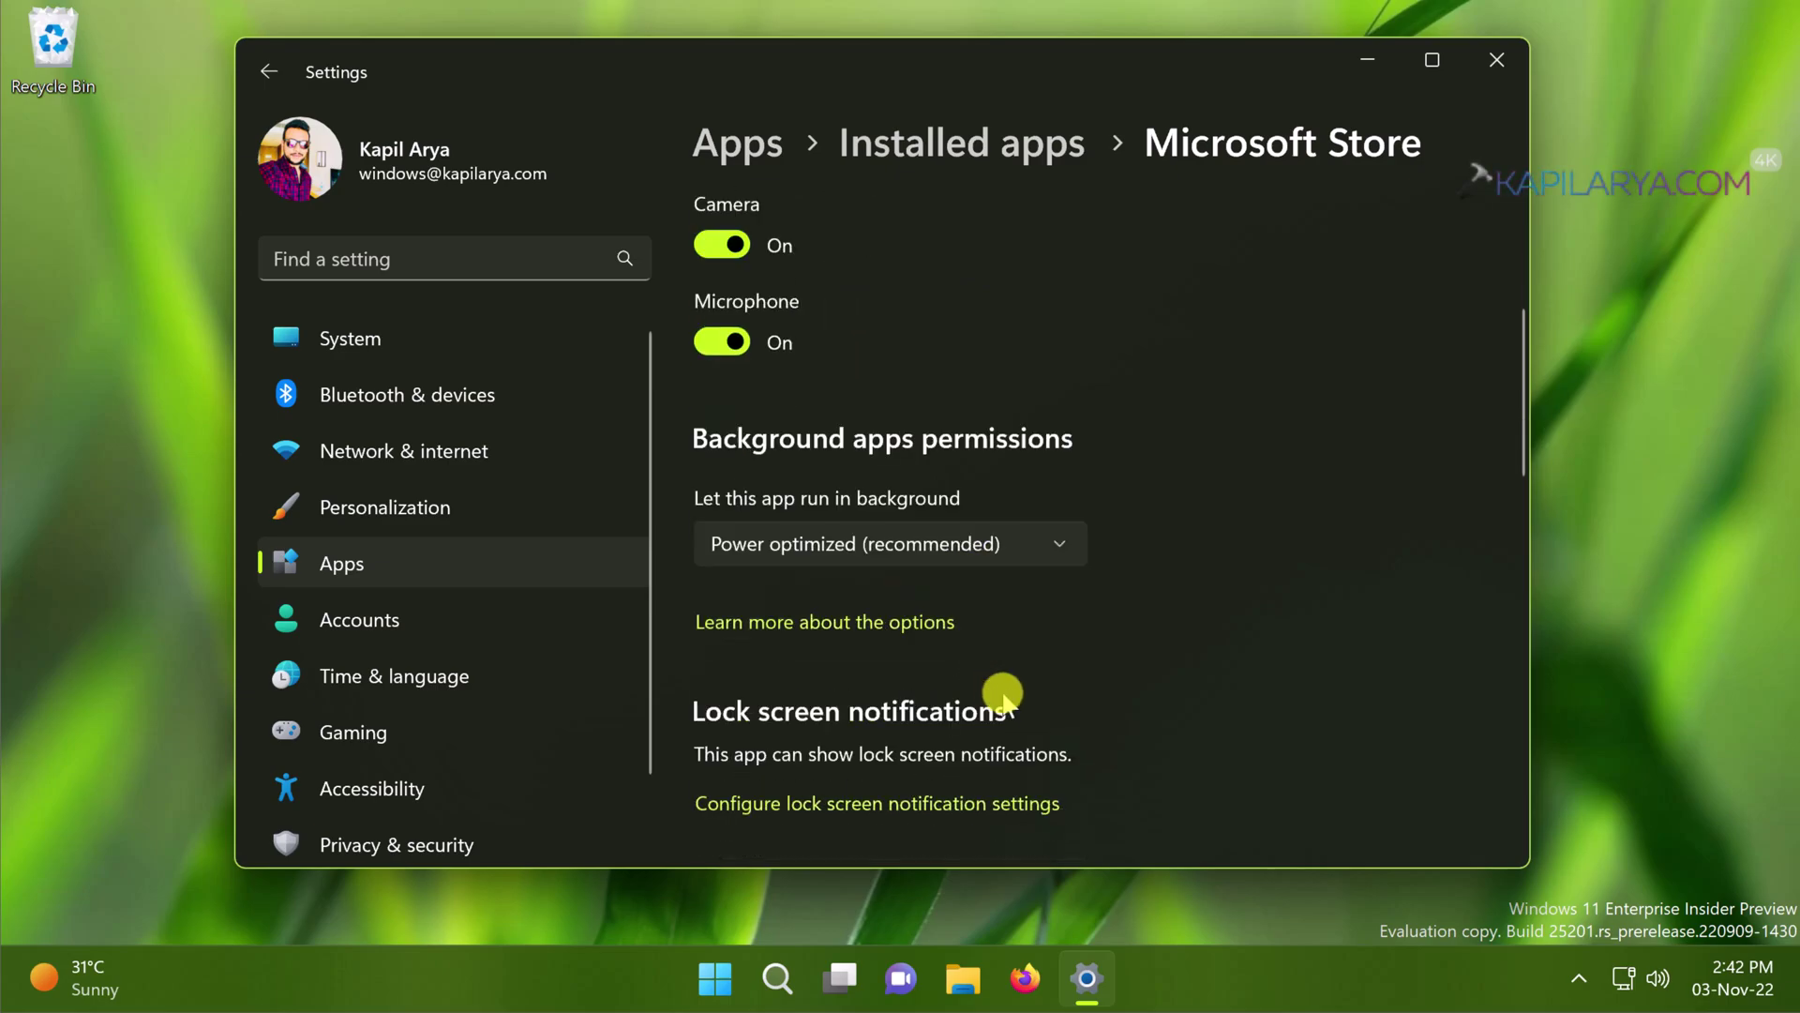
{"action": "scroll", "coordinate": [933, 694], "scroll_direction": "down", "scroll_amount": 2}
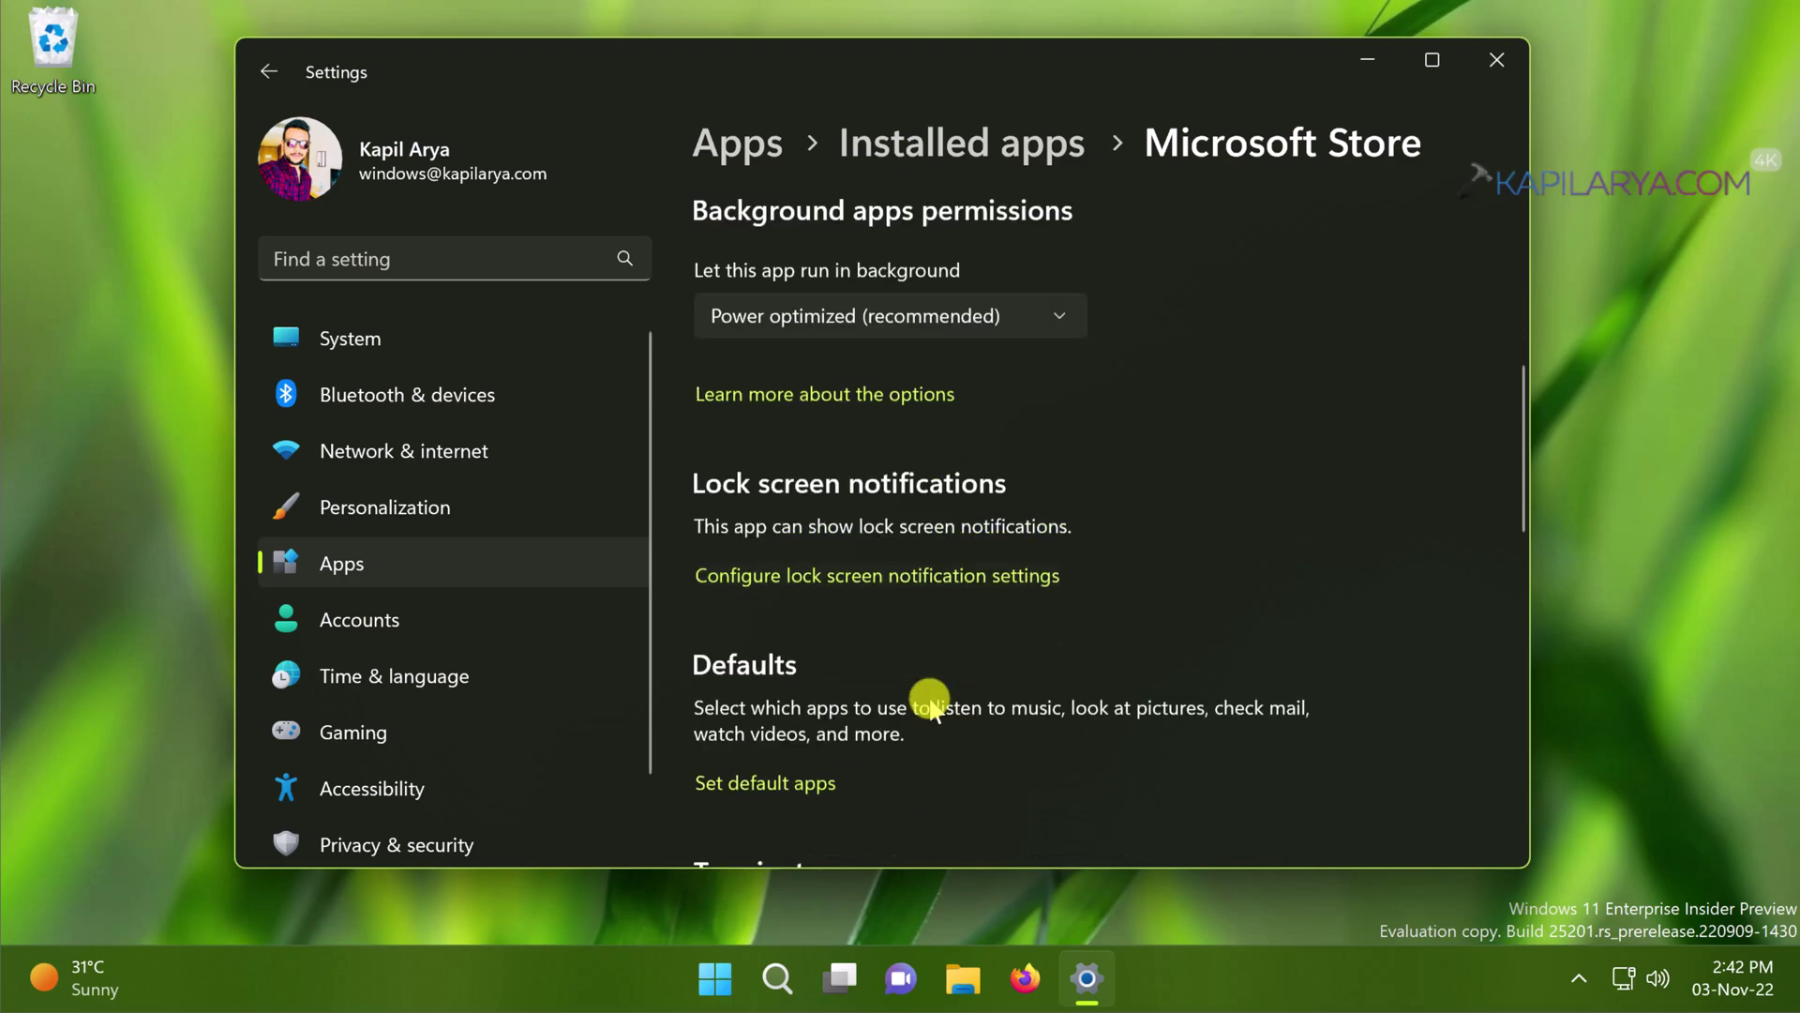
{"action": "scroll", "coordinate": [931, 705], "scroll_direction": "down", "scroll_amount": 3}
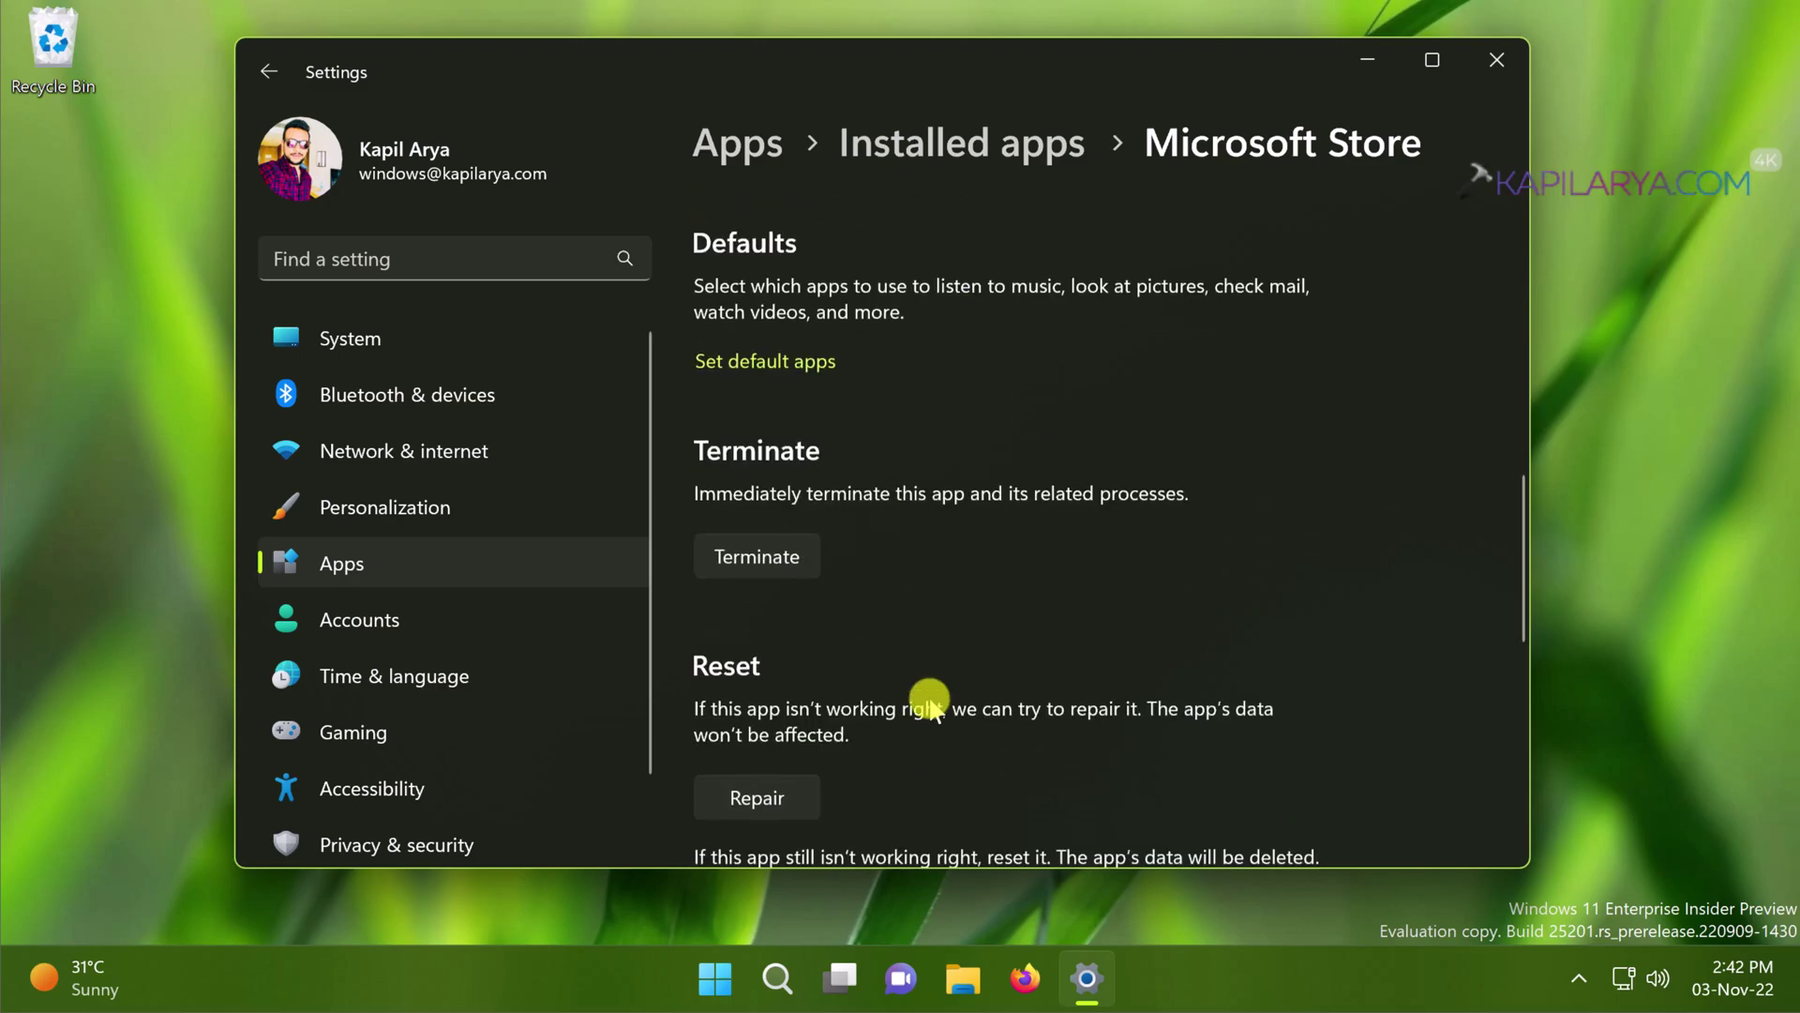
{"action": "scroll", "coordinate": [931, 703], "scroll_direction": "down", "scroll_amount": 2}
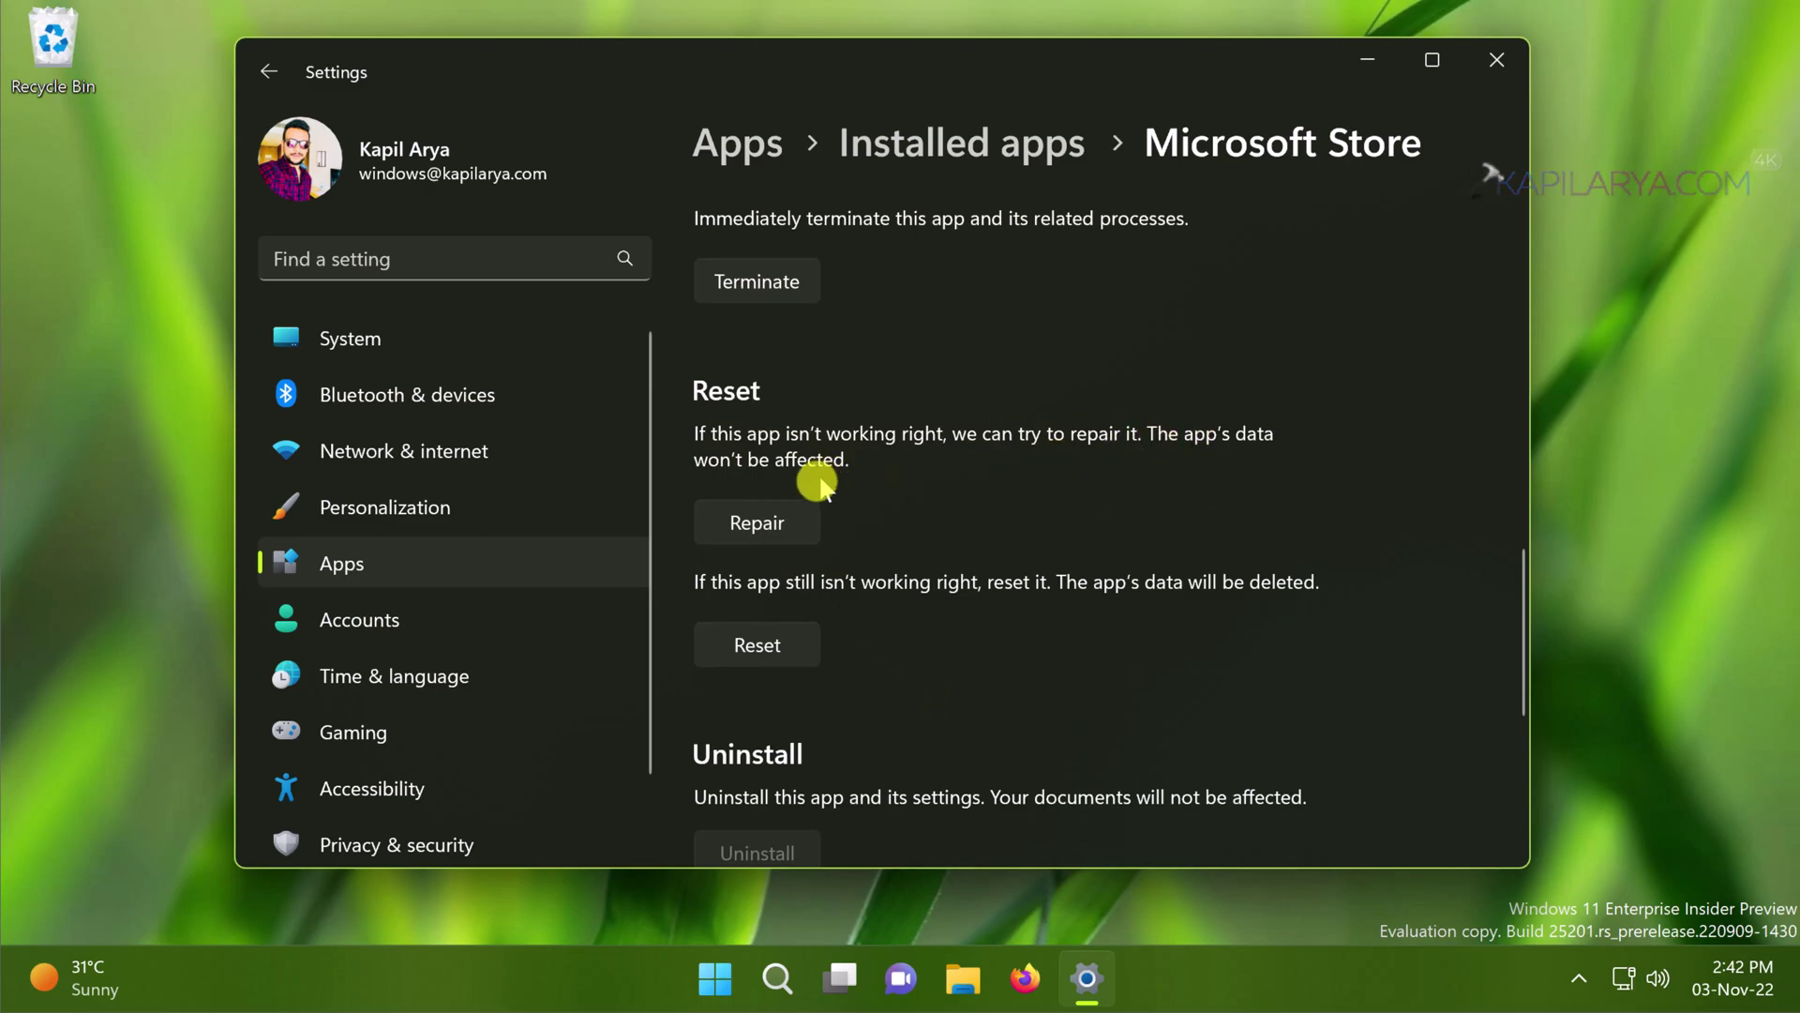
{"action": "left_click", "coordinate": [791, 528]}
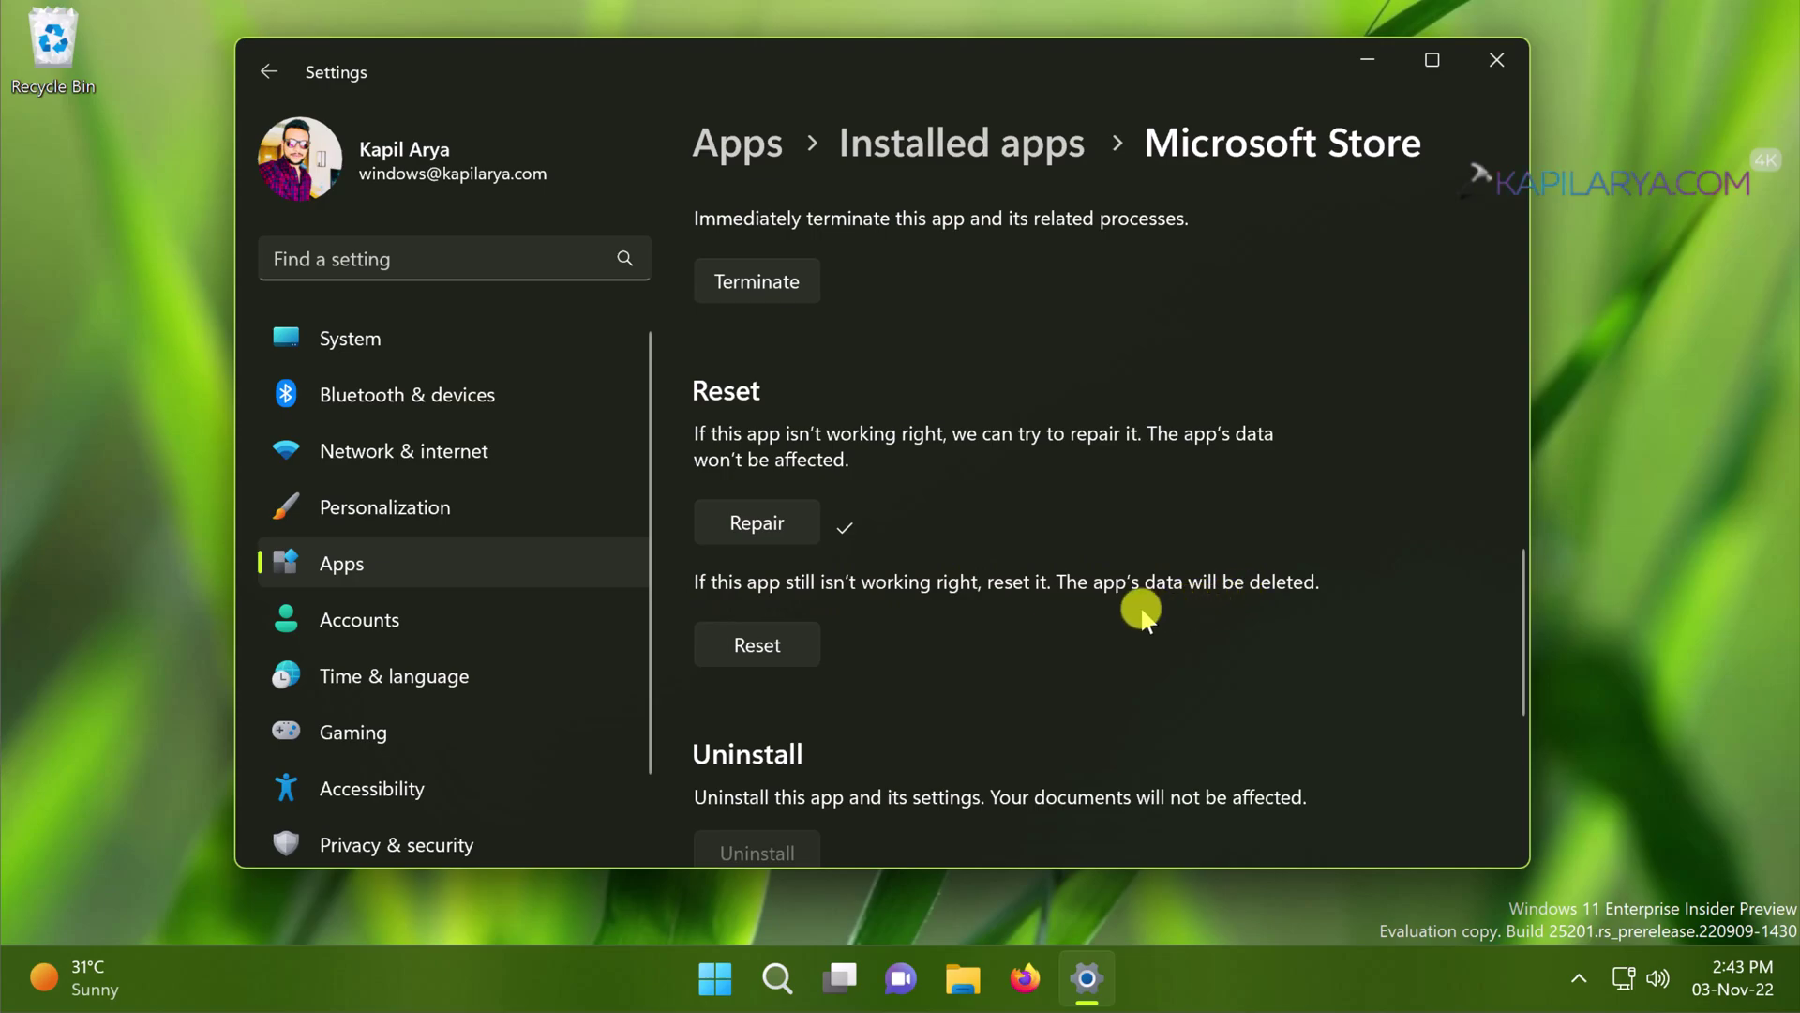
Reset the Microsoft Store app, confirming deletion of its data, and close Settings
{"action": "left_click", "coordinate": [760, 645]}
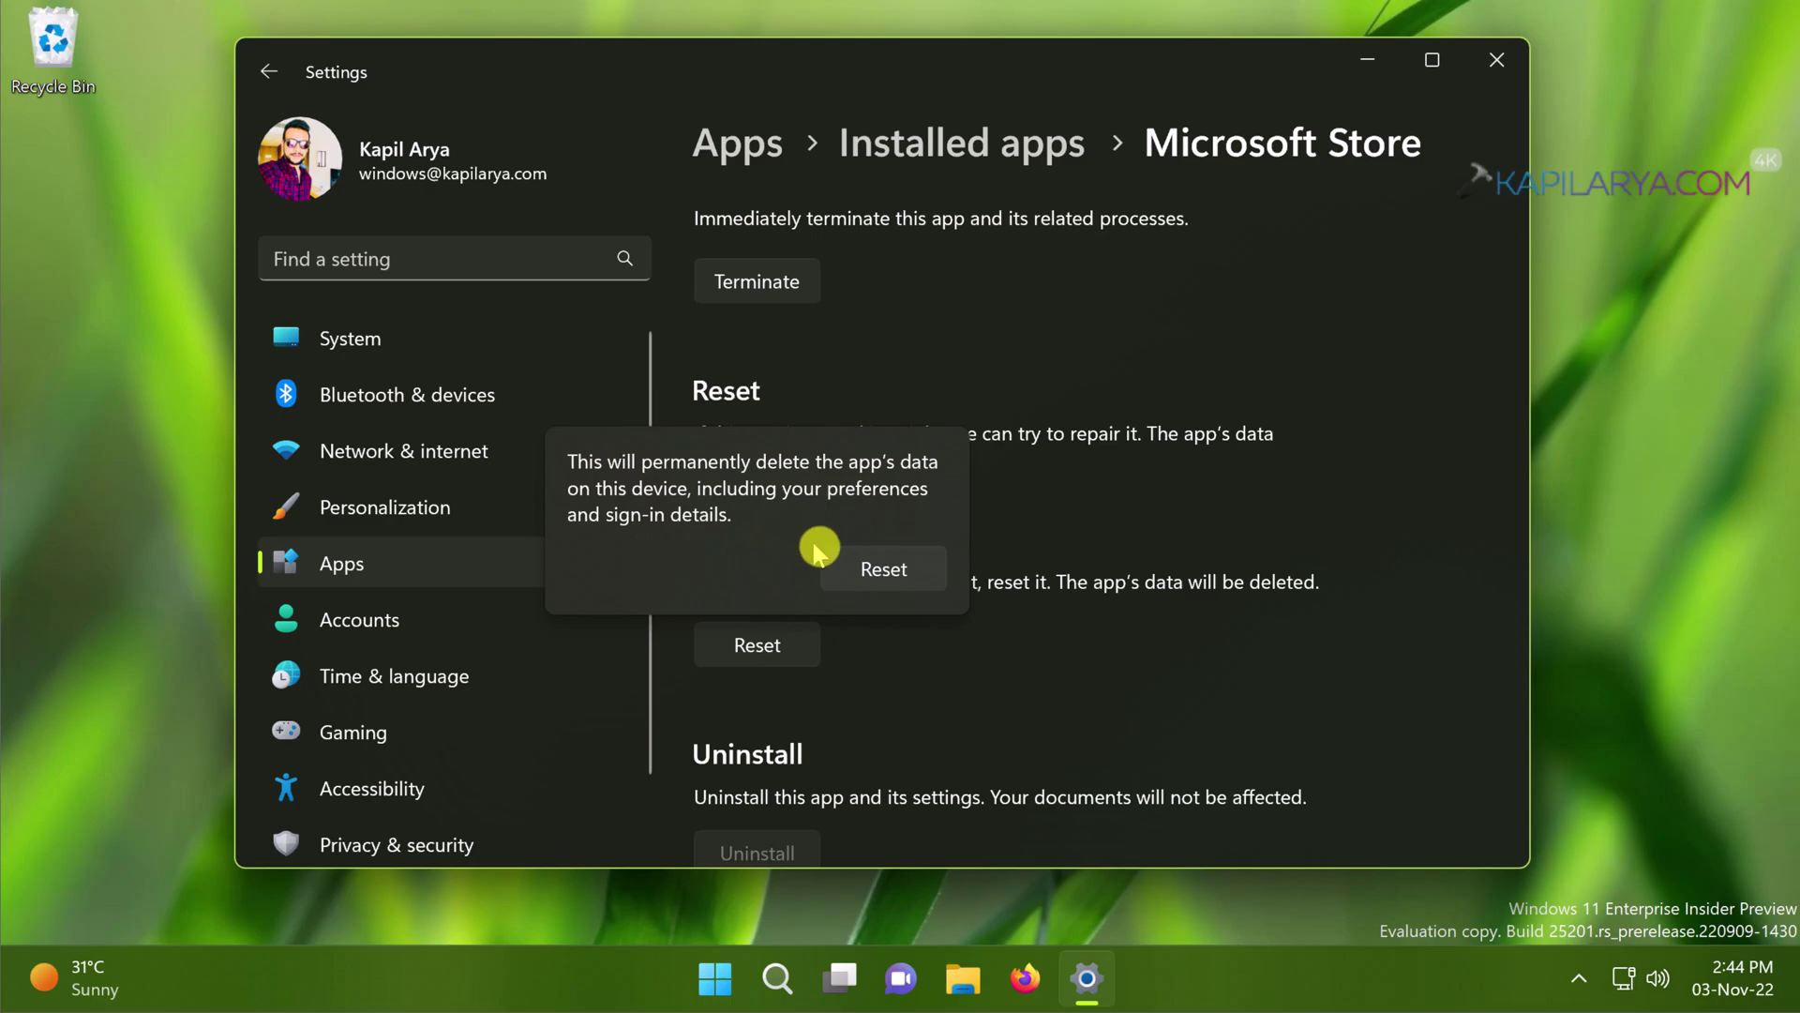
{"action": "left_click", "coordinate": [851, 571]}
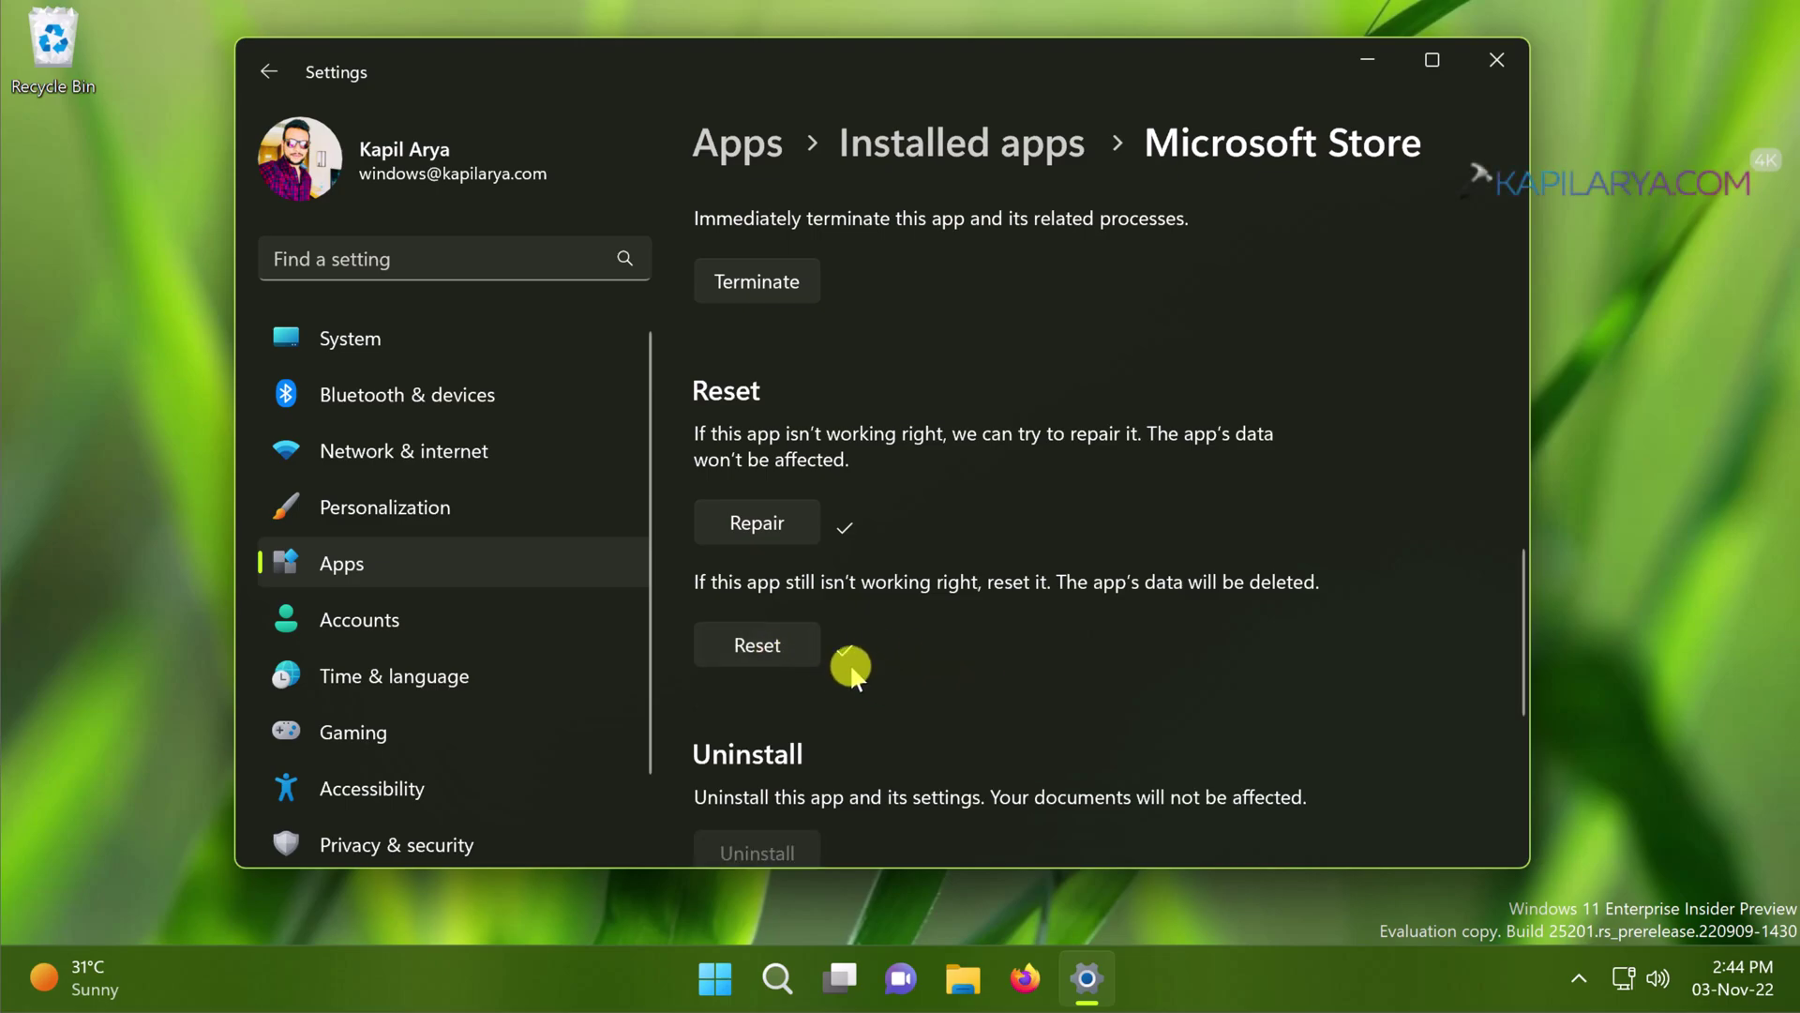
{"action": "left_click", "coordinate": [872, 668]}
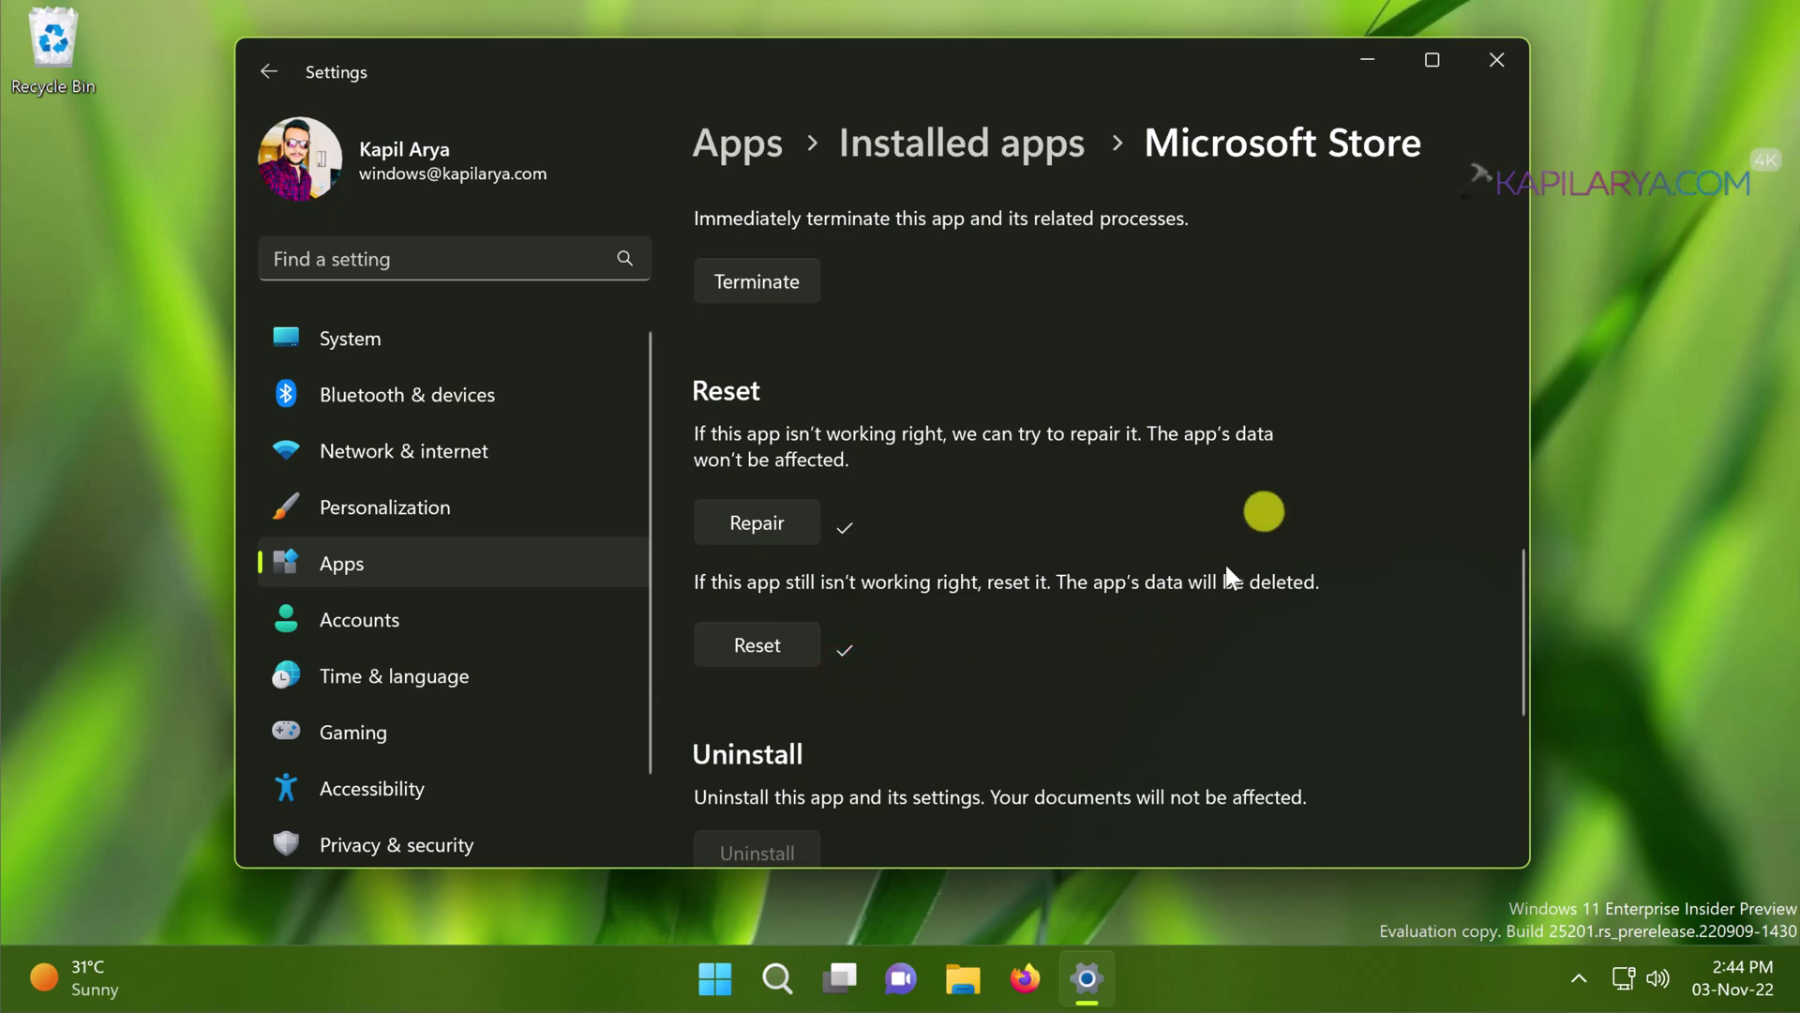
{"action": "left_click", "coordinate": [1491, 66]}
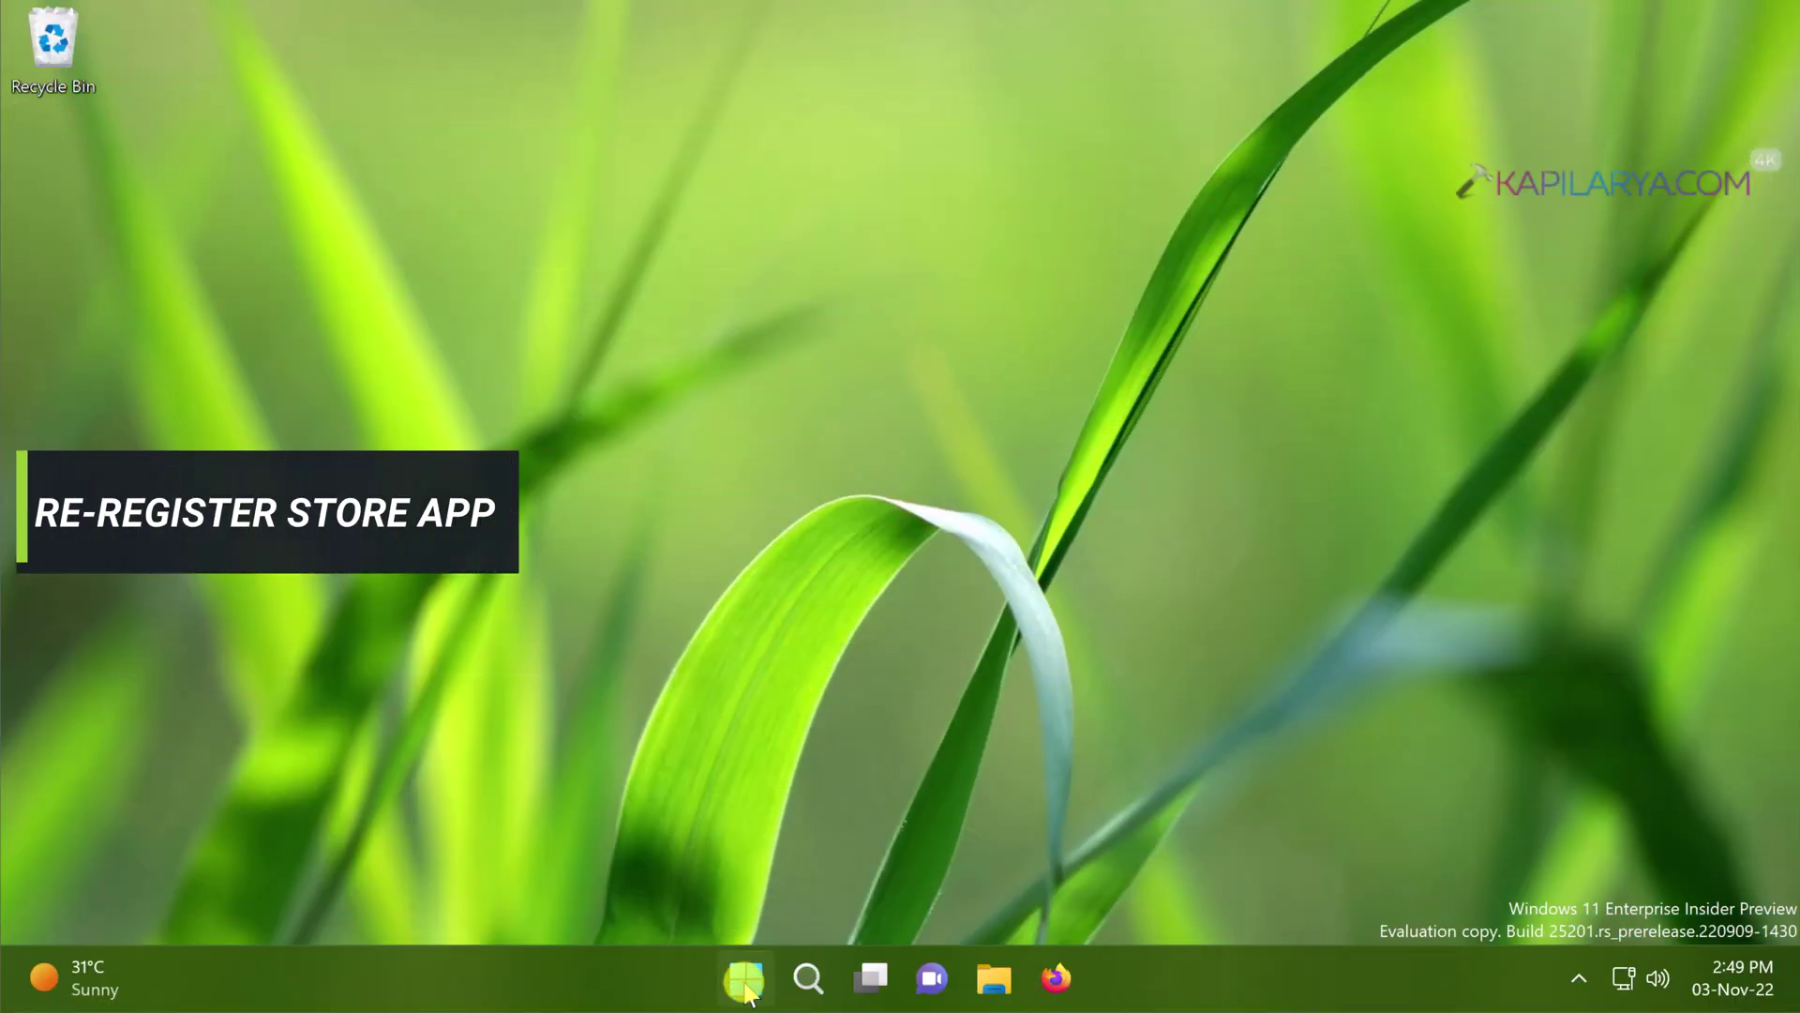
Run the Get-AppXPackage re-register command for the Store in an admin Terminal PowerShell
{"action": "right_click", "coordinate": [748, 989]}
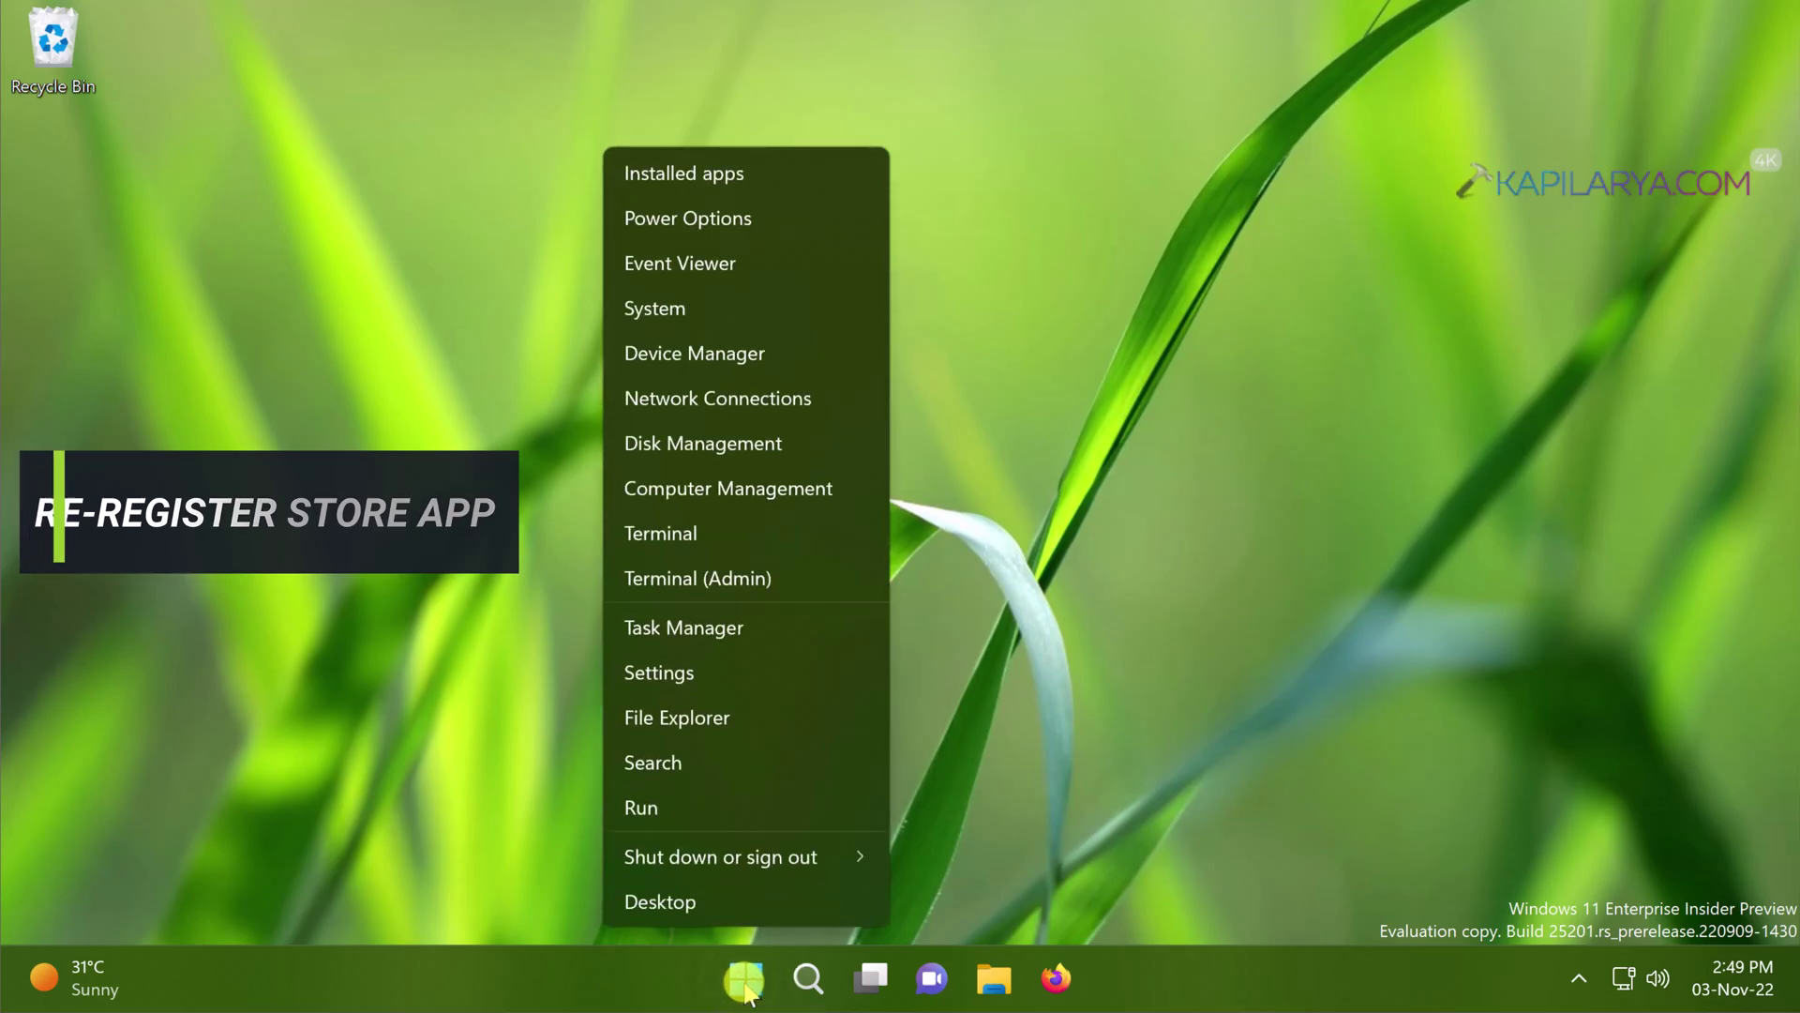
{"action": "left_click", "coordinate": [786, 585]}
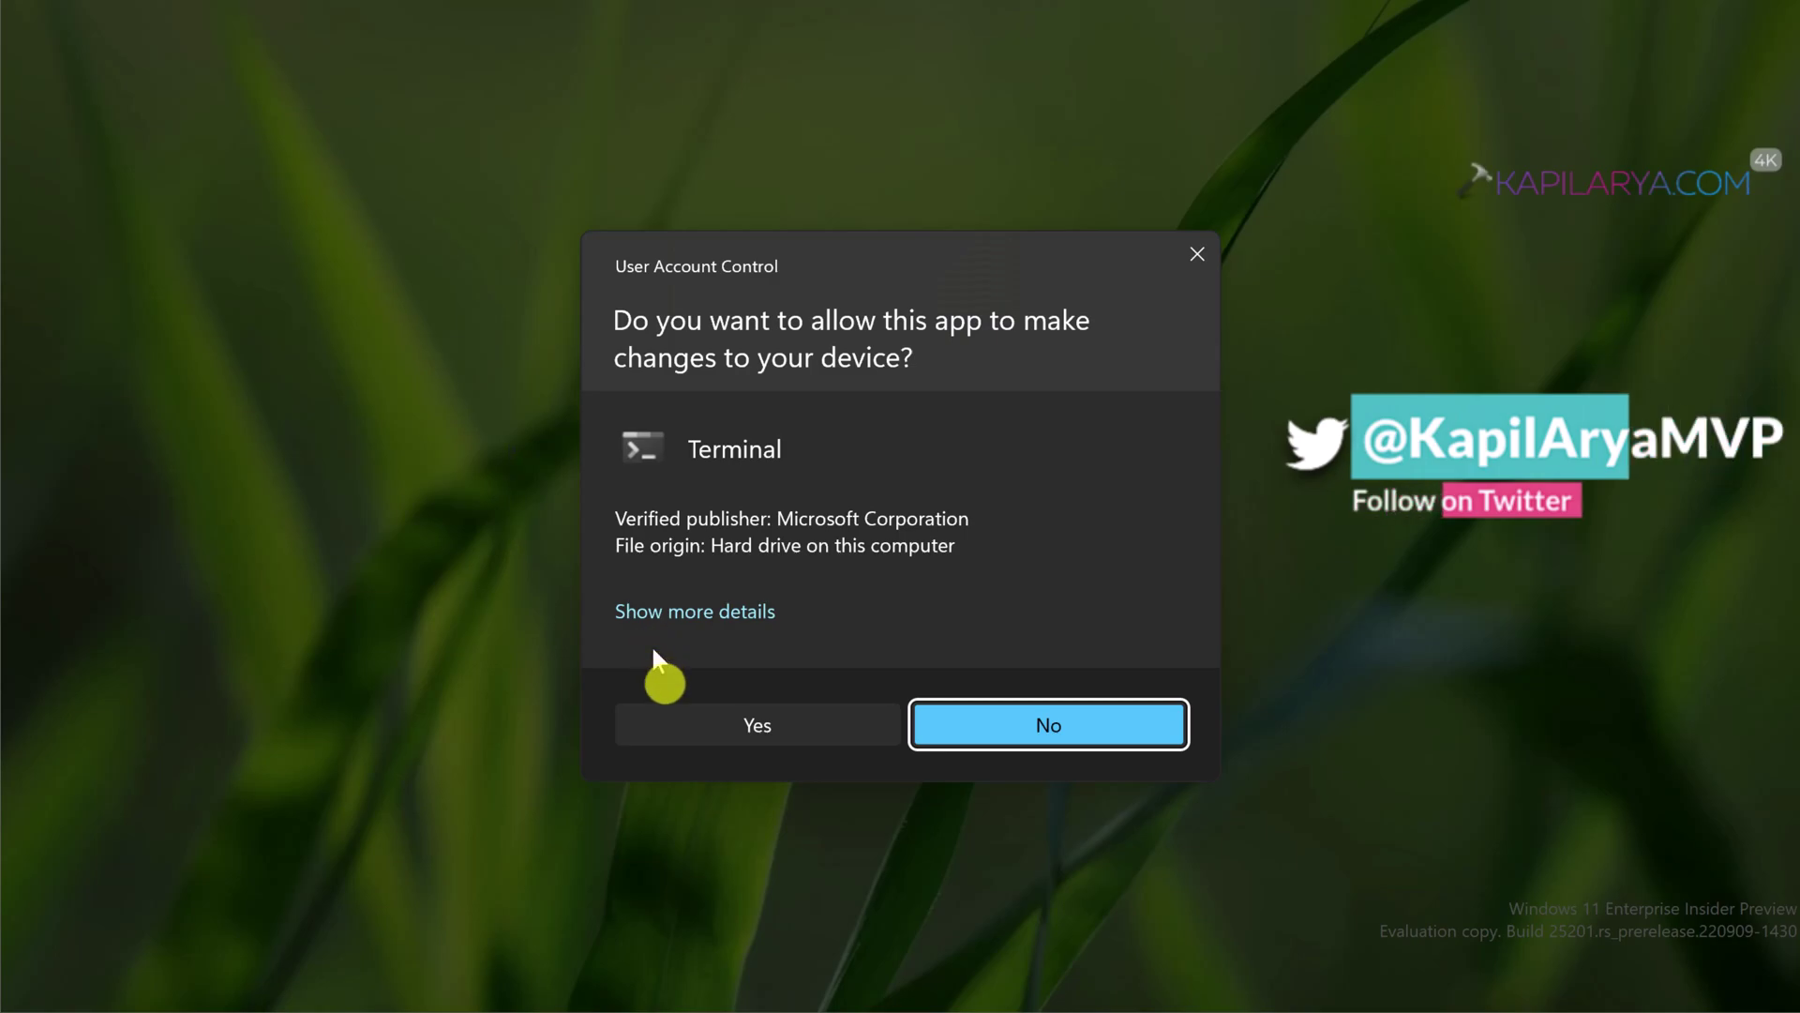
{"action": "left_click", "coordinate": [678, 719]}
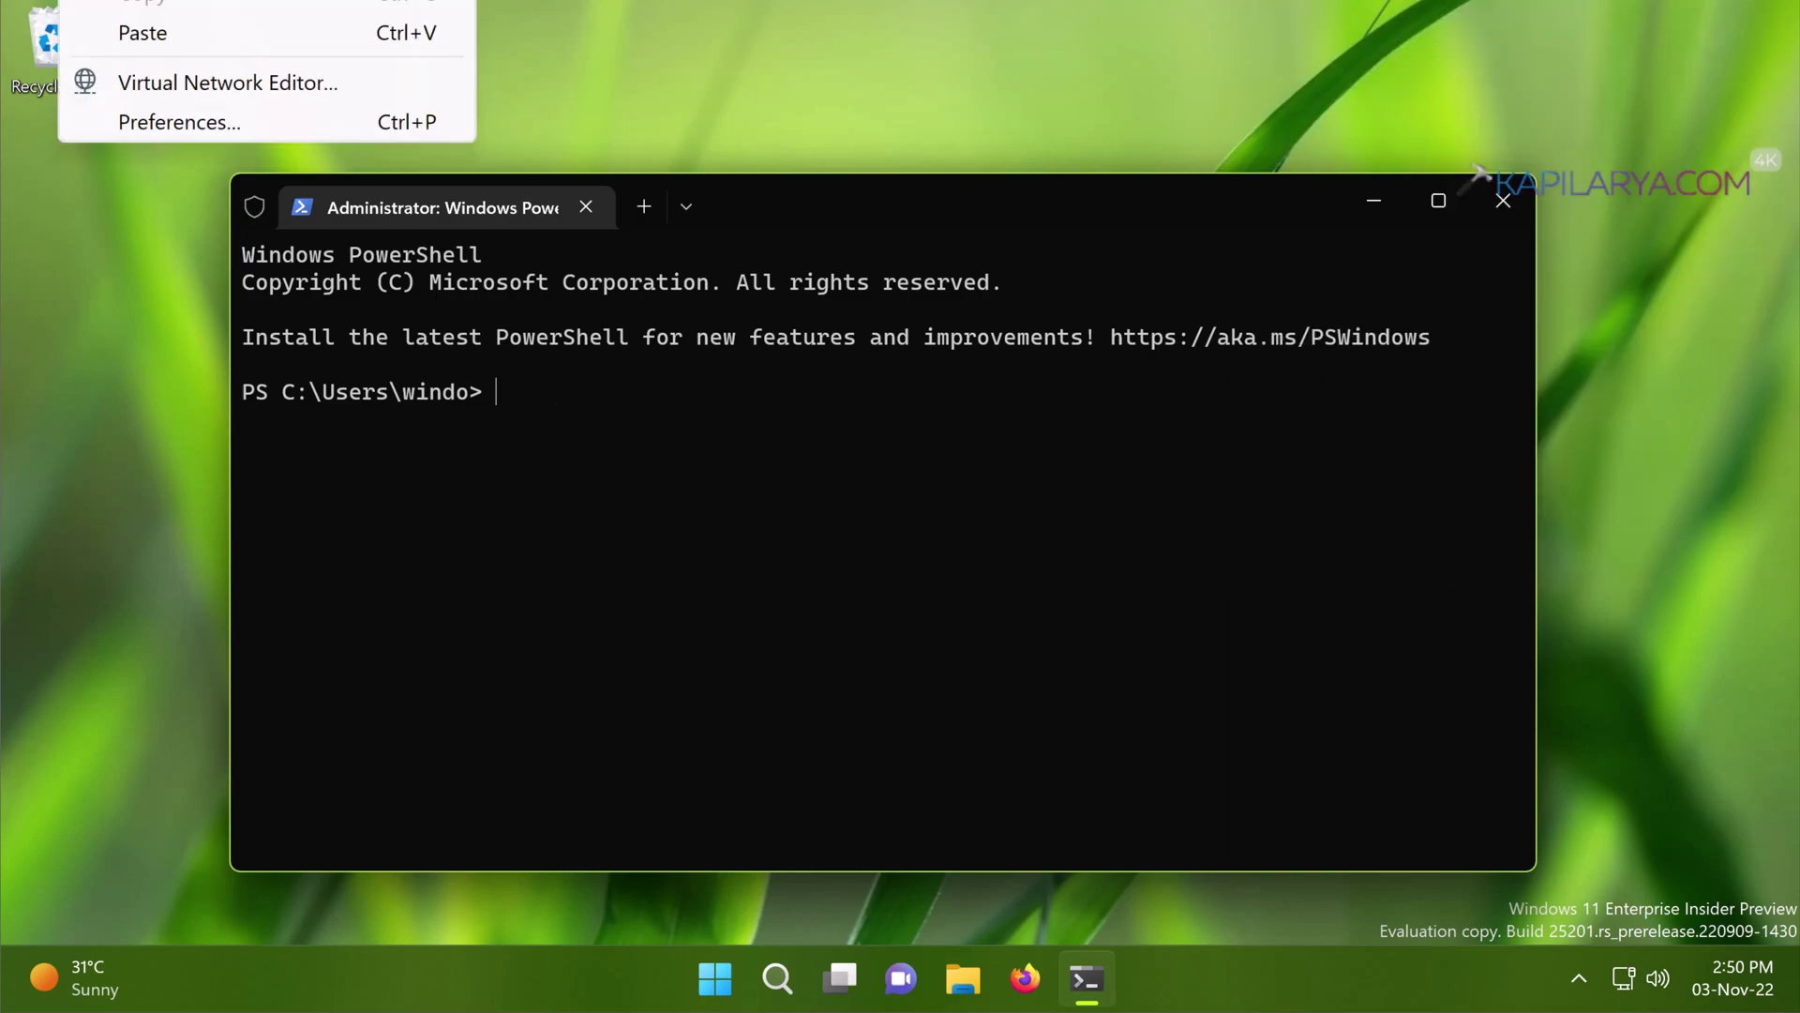
{"action": "left_click", "coordinate": [140, 33]}
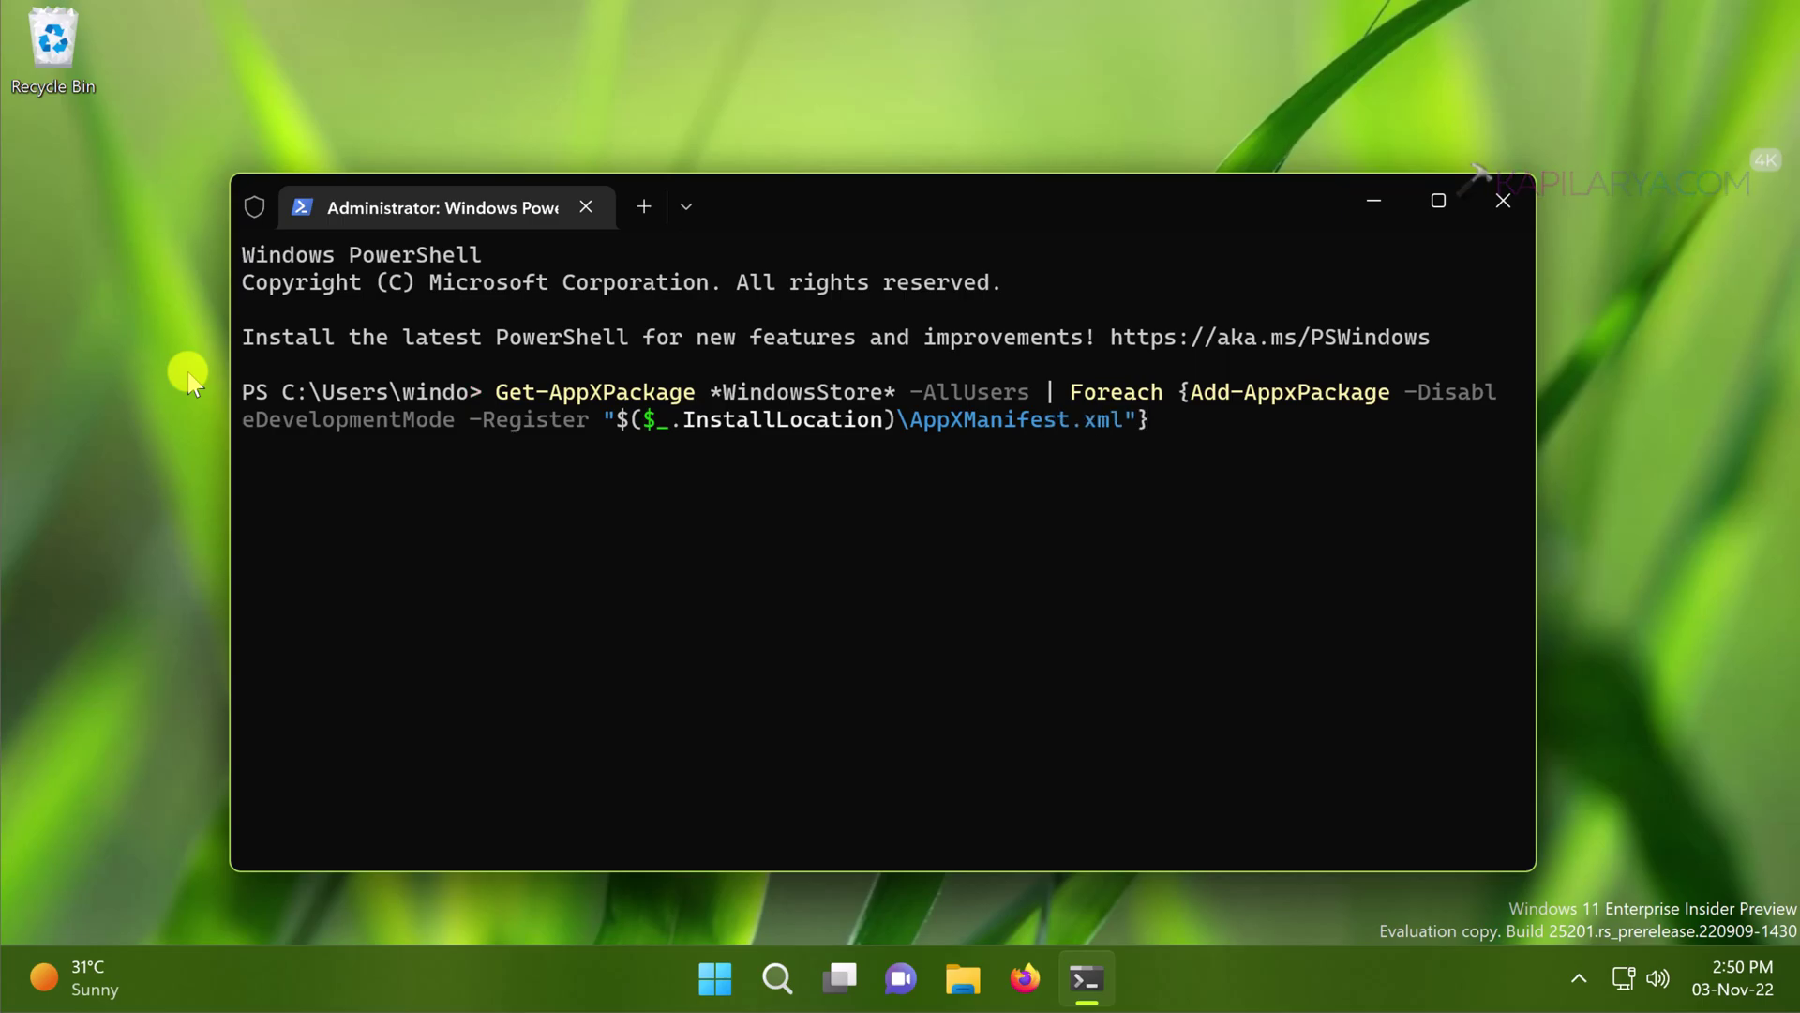
{"action": "key", "text": "Return"}
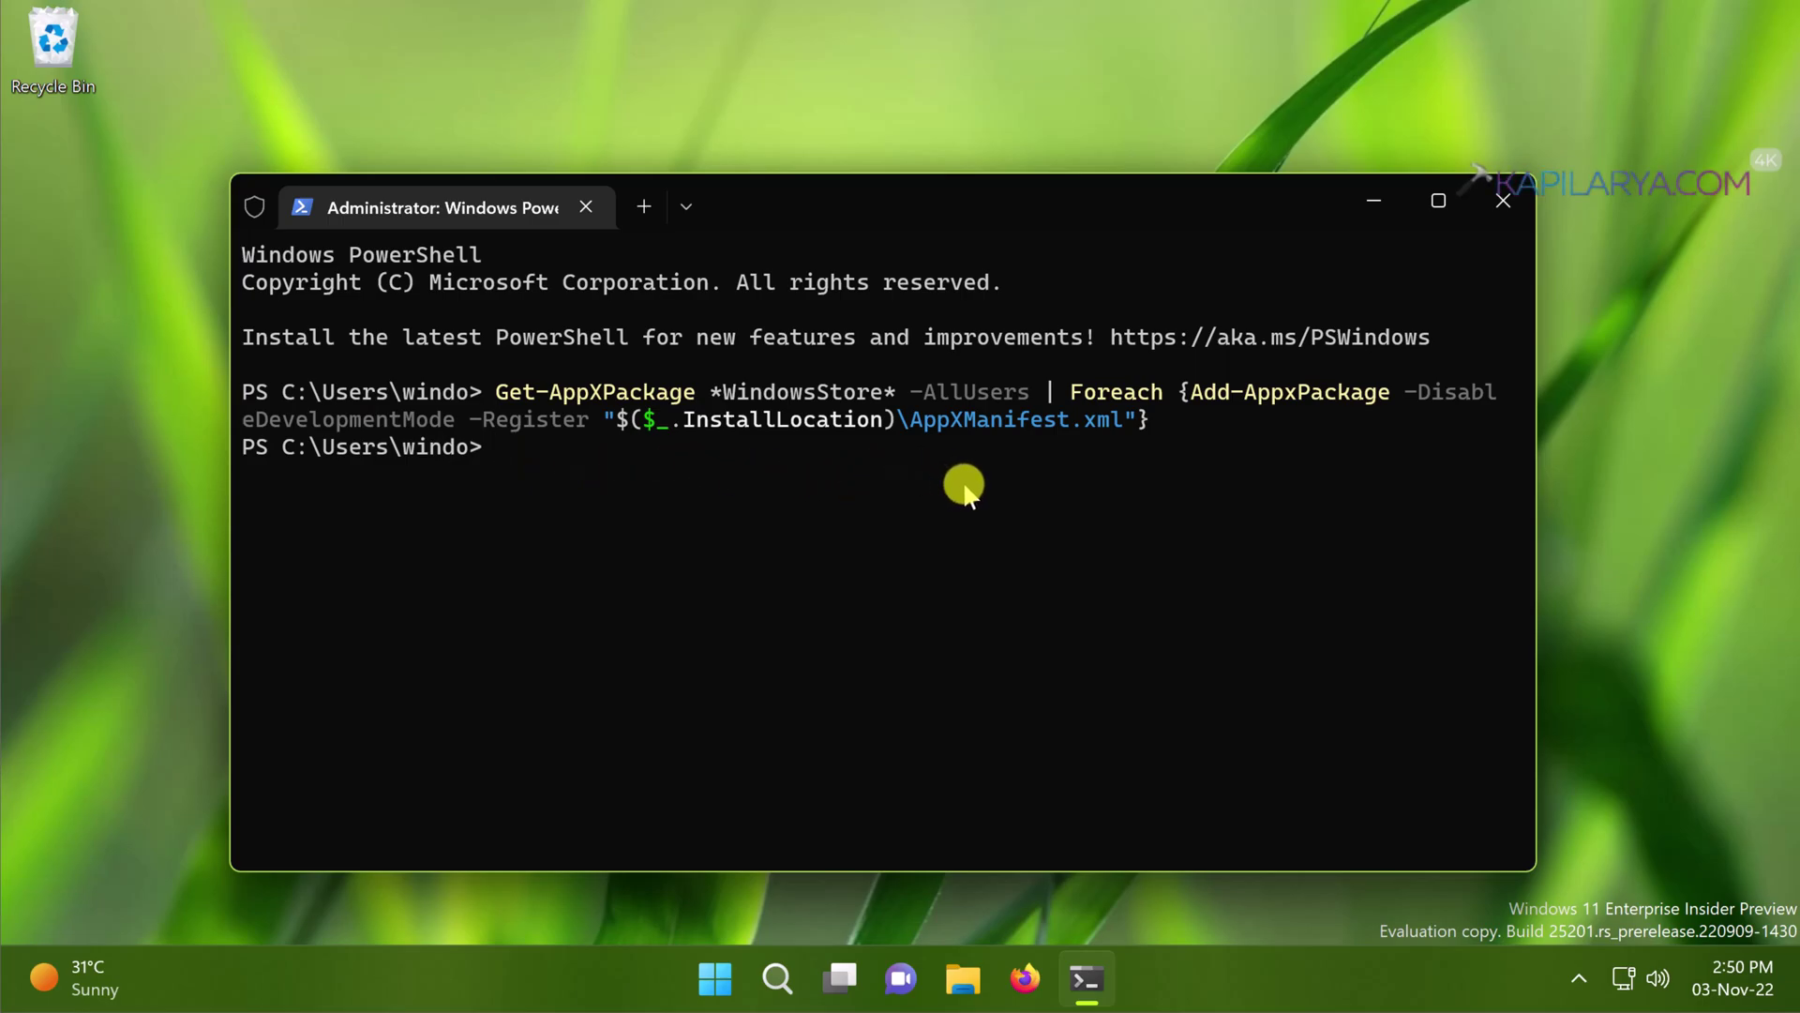
Close PowerShell and the Microsoft Store window still showing the 0x800704EC 'blocked' message
{"action": "left_click", "coordinate": [1504, 200]}
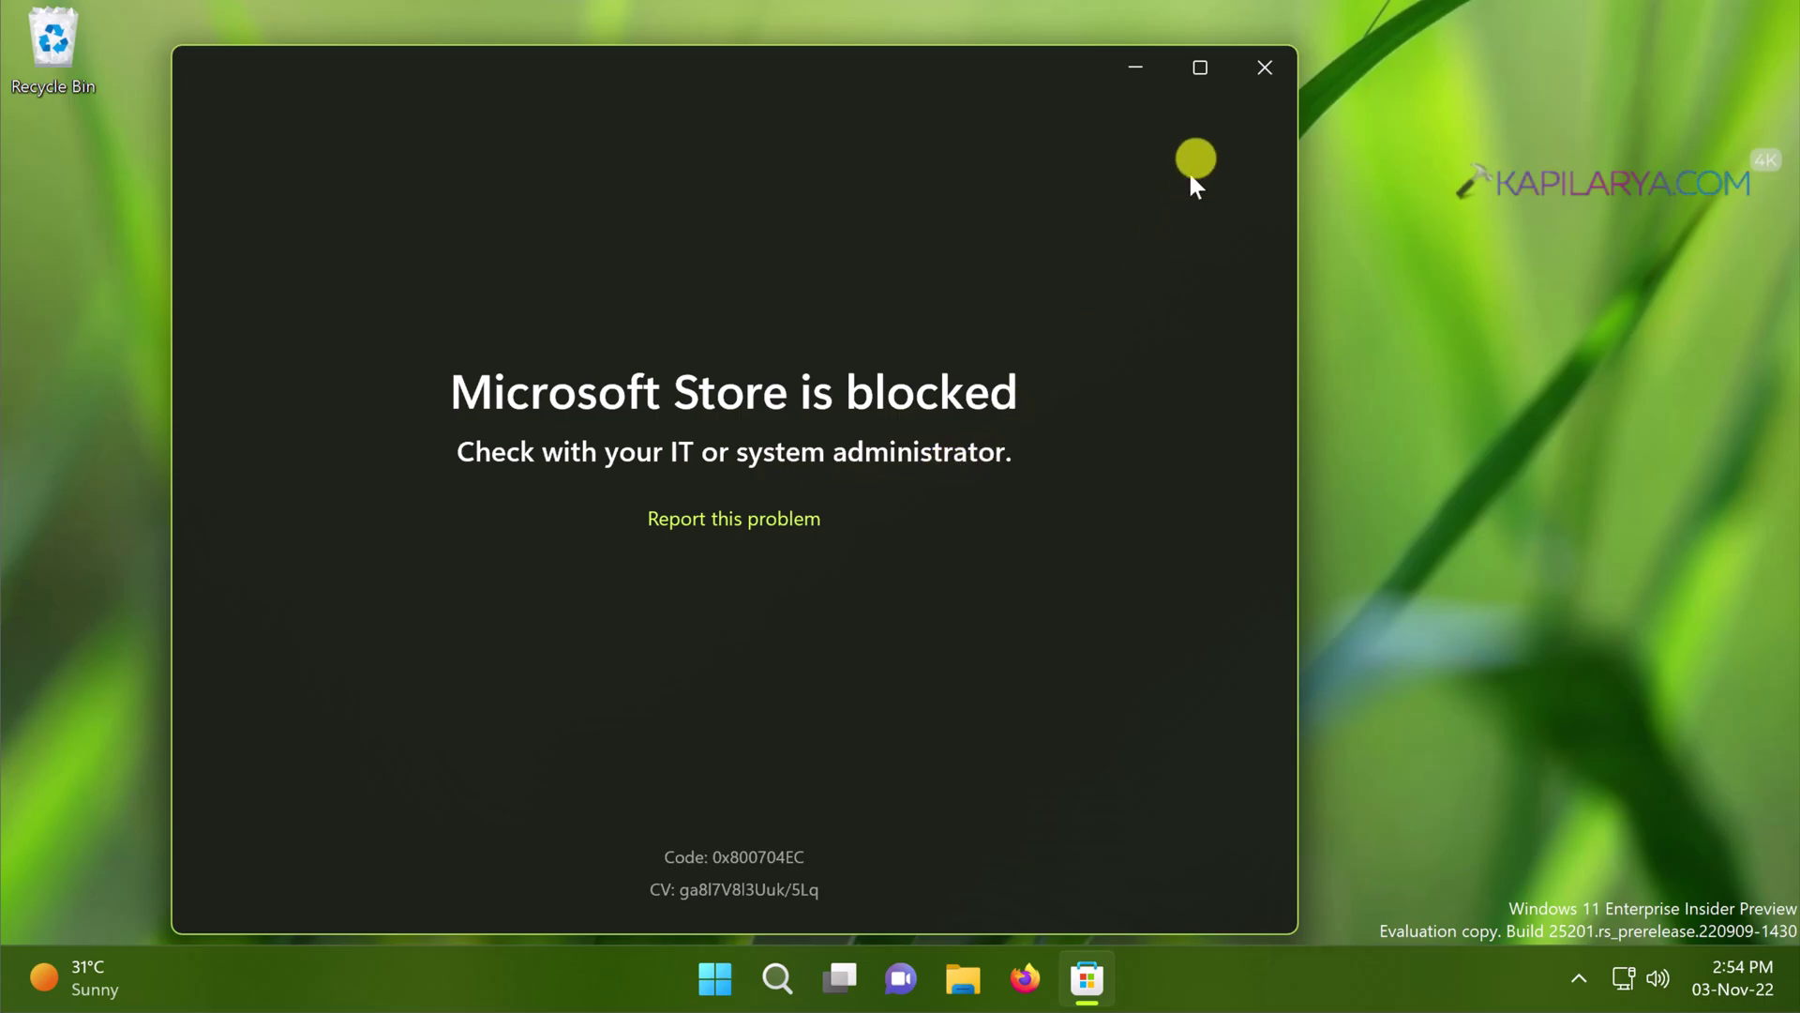
{"action": "left_click", "coordinate": [1261, 67]}
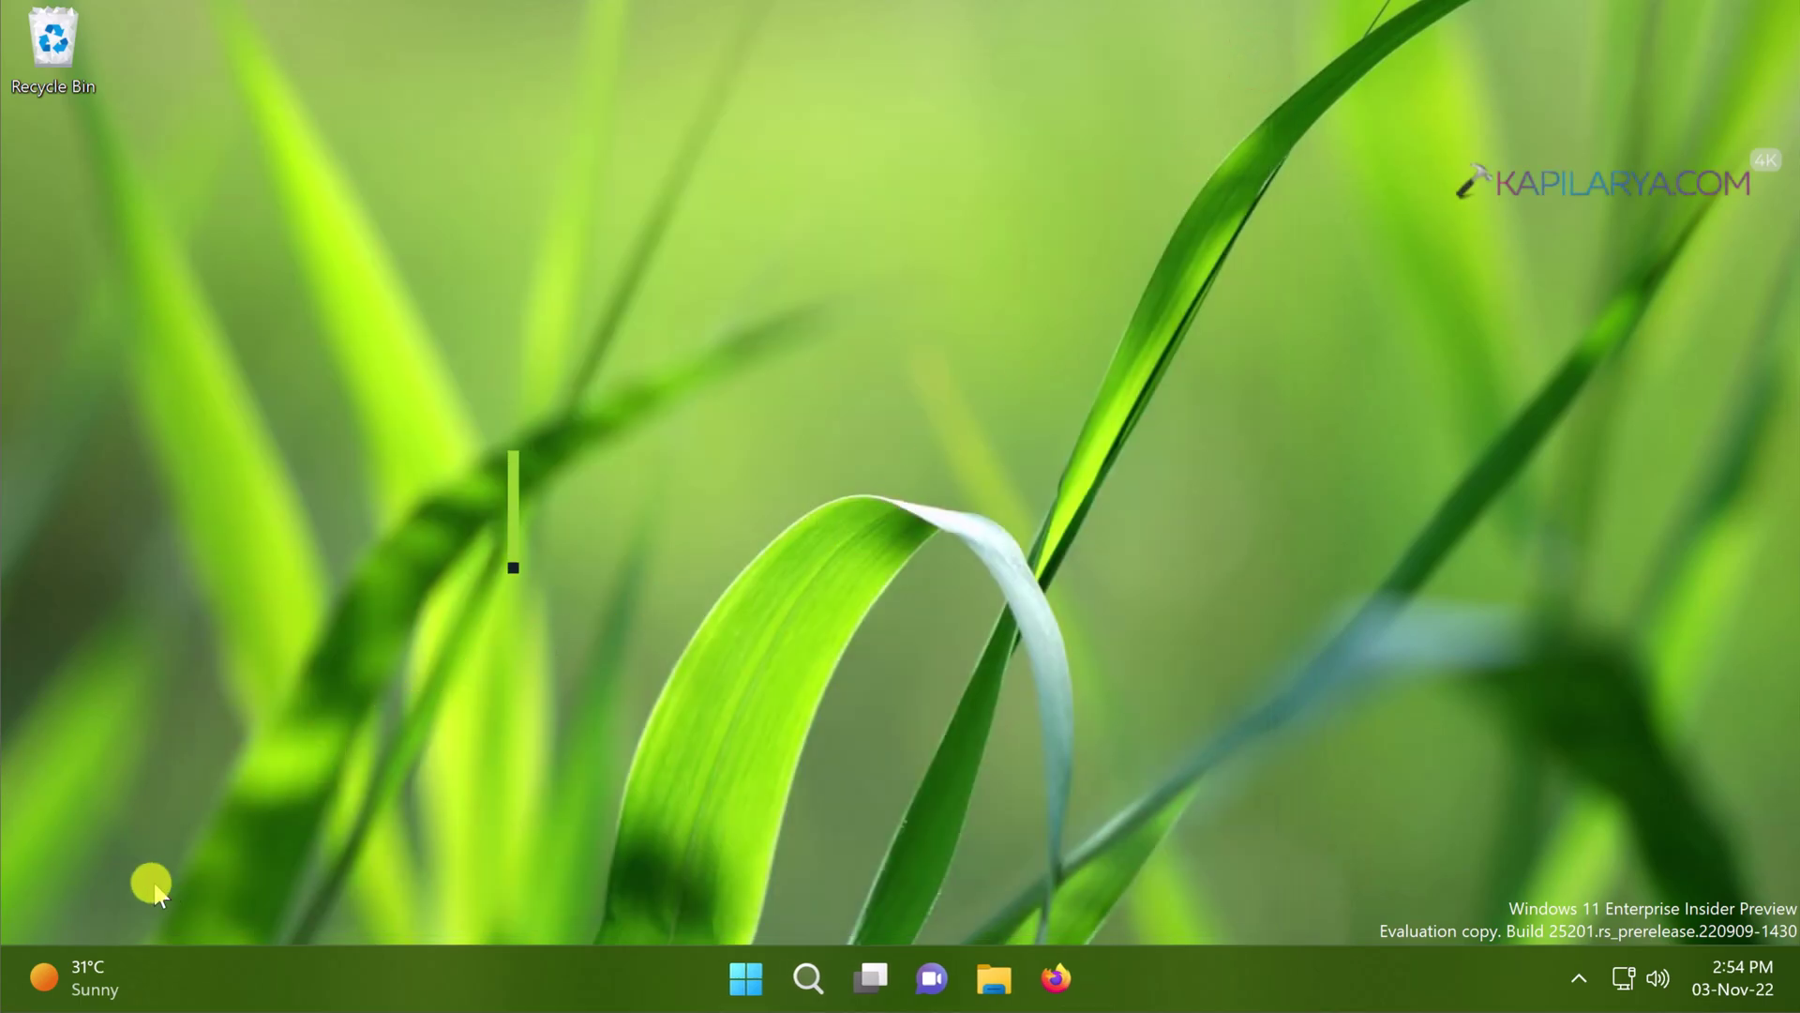
Launch the Local Group Policy Editor with gpedit.msc from Run
{"action": "key", "text": "super+r"}
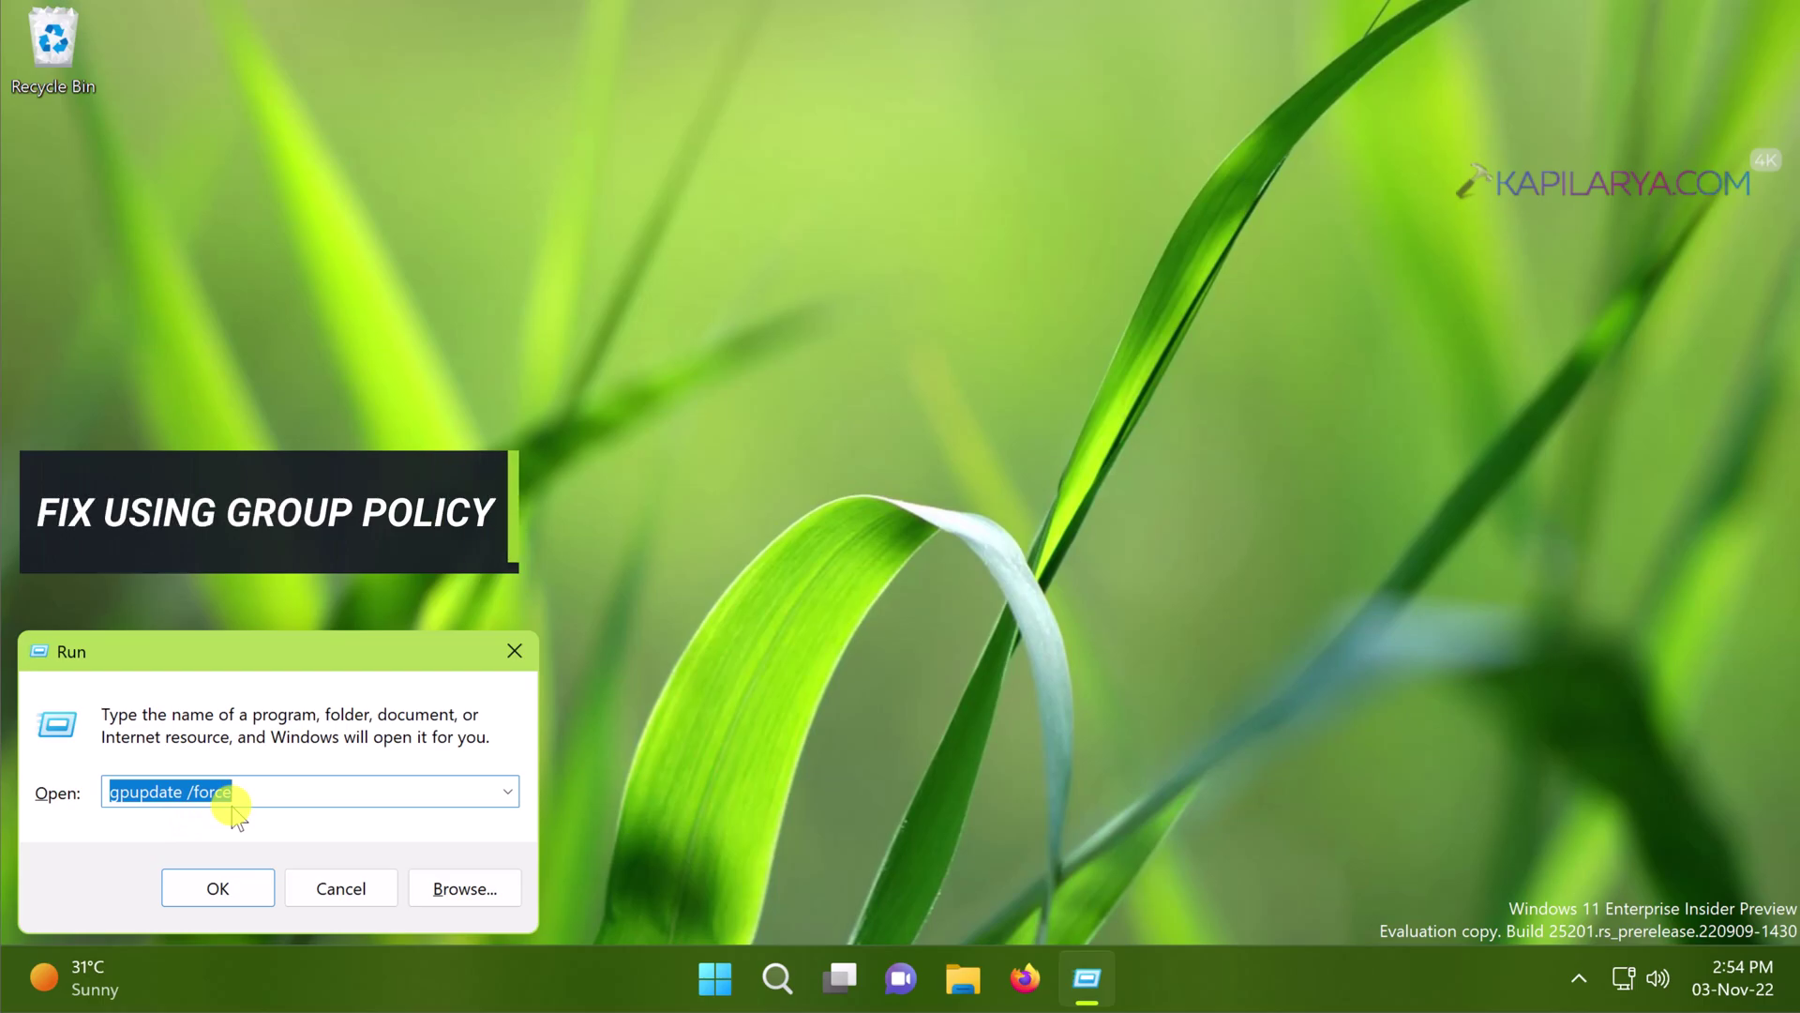
{"action": "type", "text": "gp"}
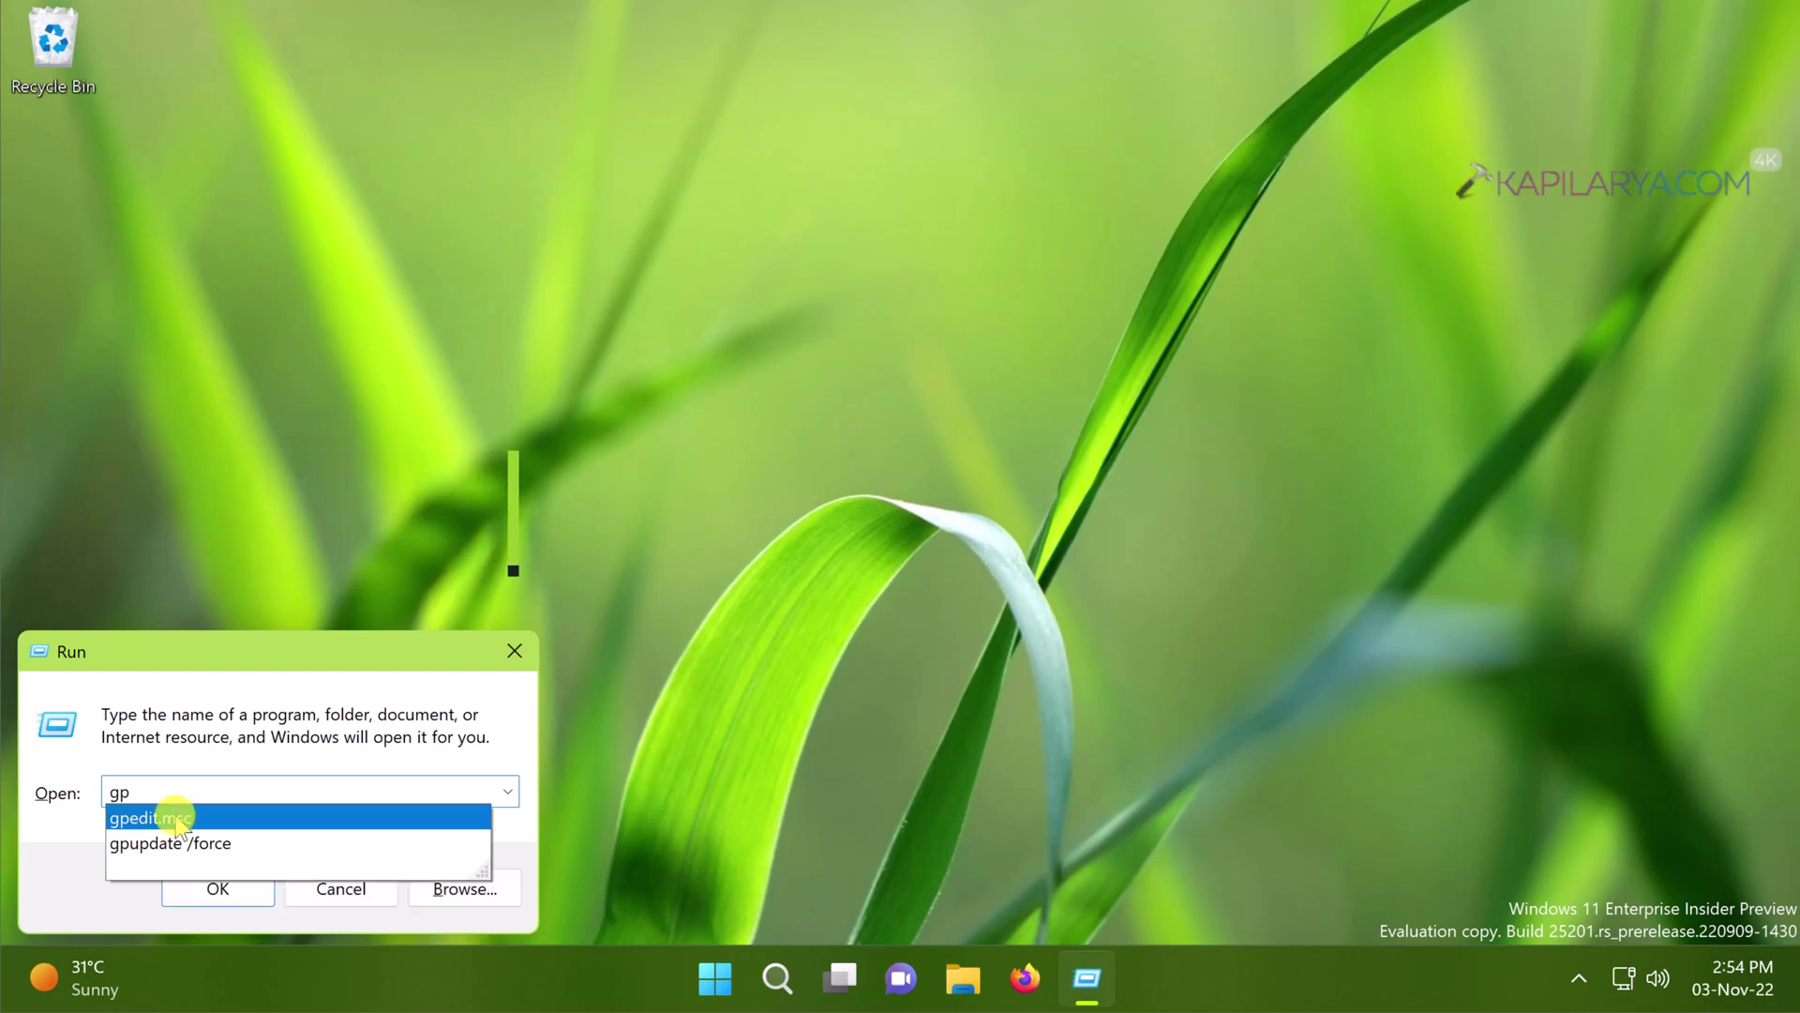
{"action": "left_click", "coordinate": [175, 818]}
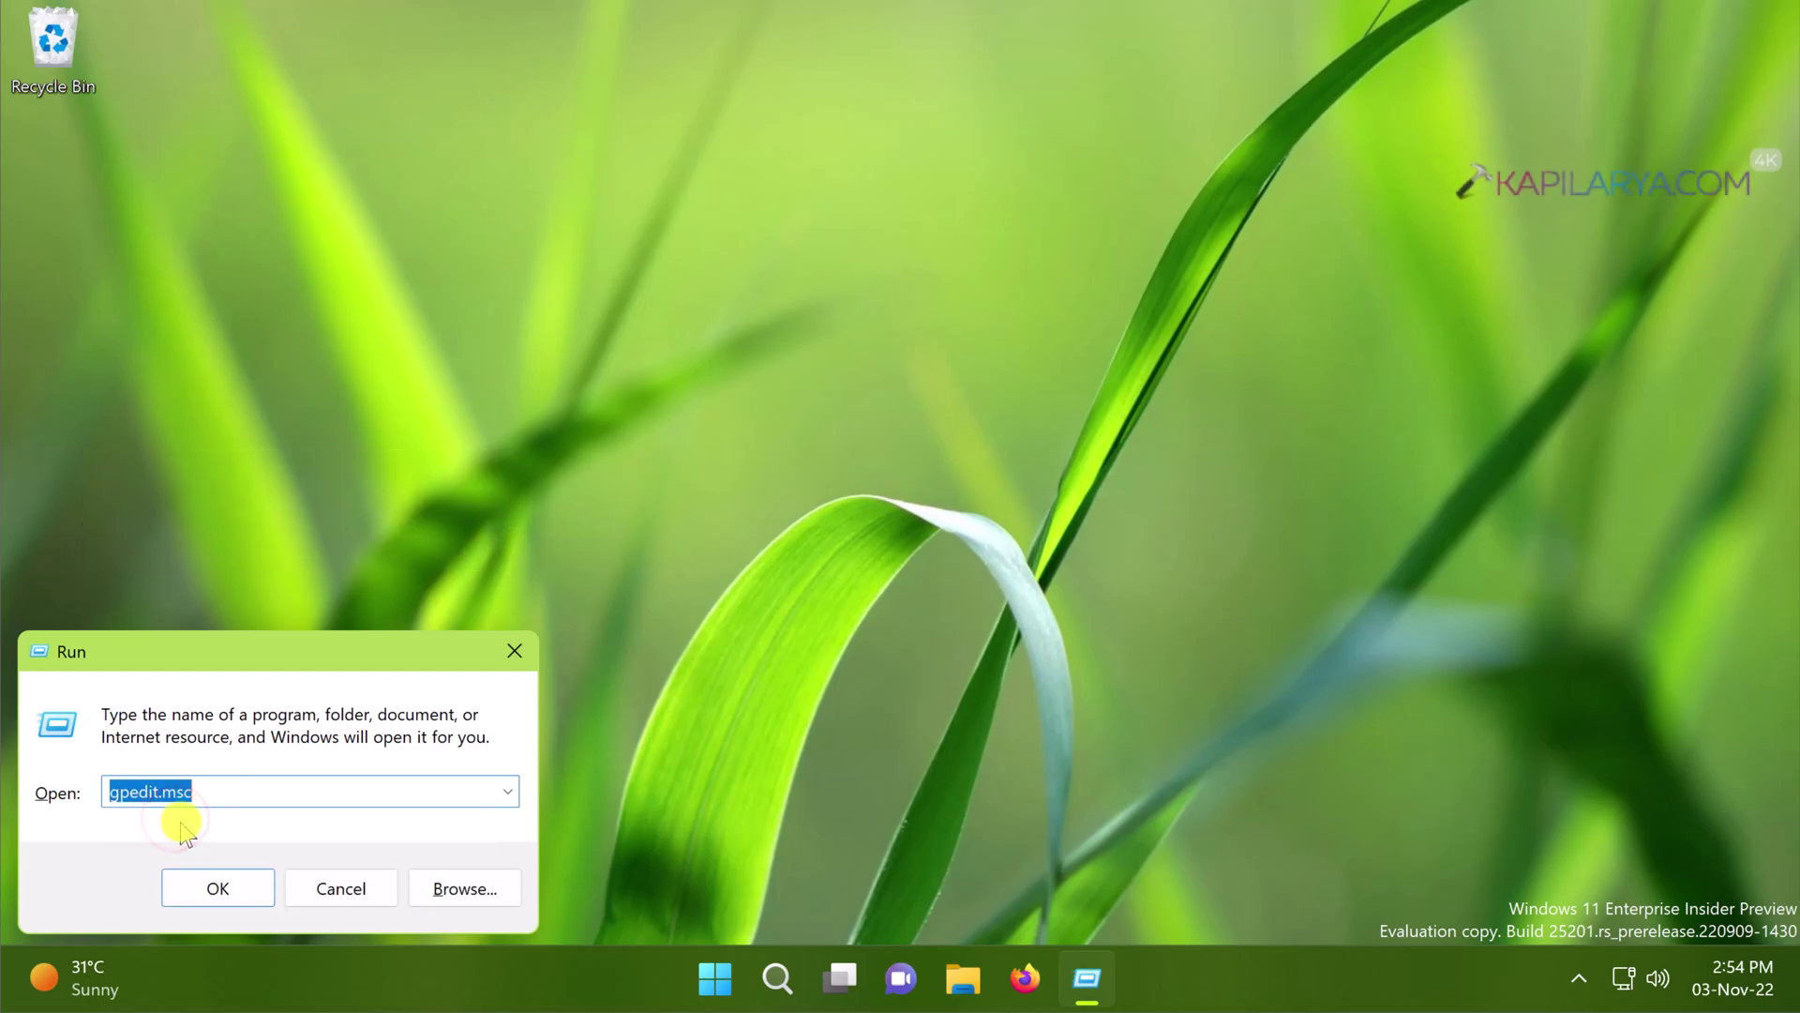
{"action": "left_click", "coordinate": [191, 902]}
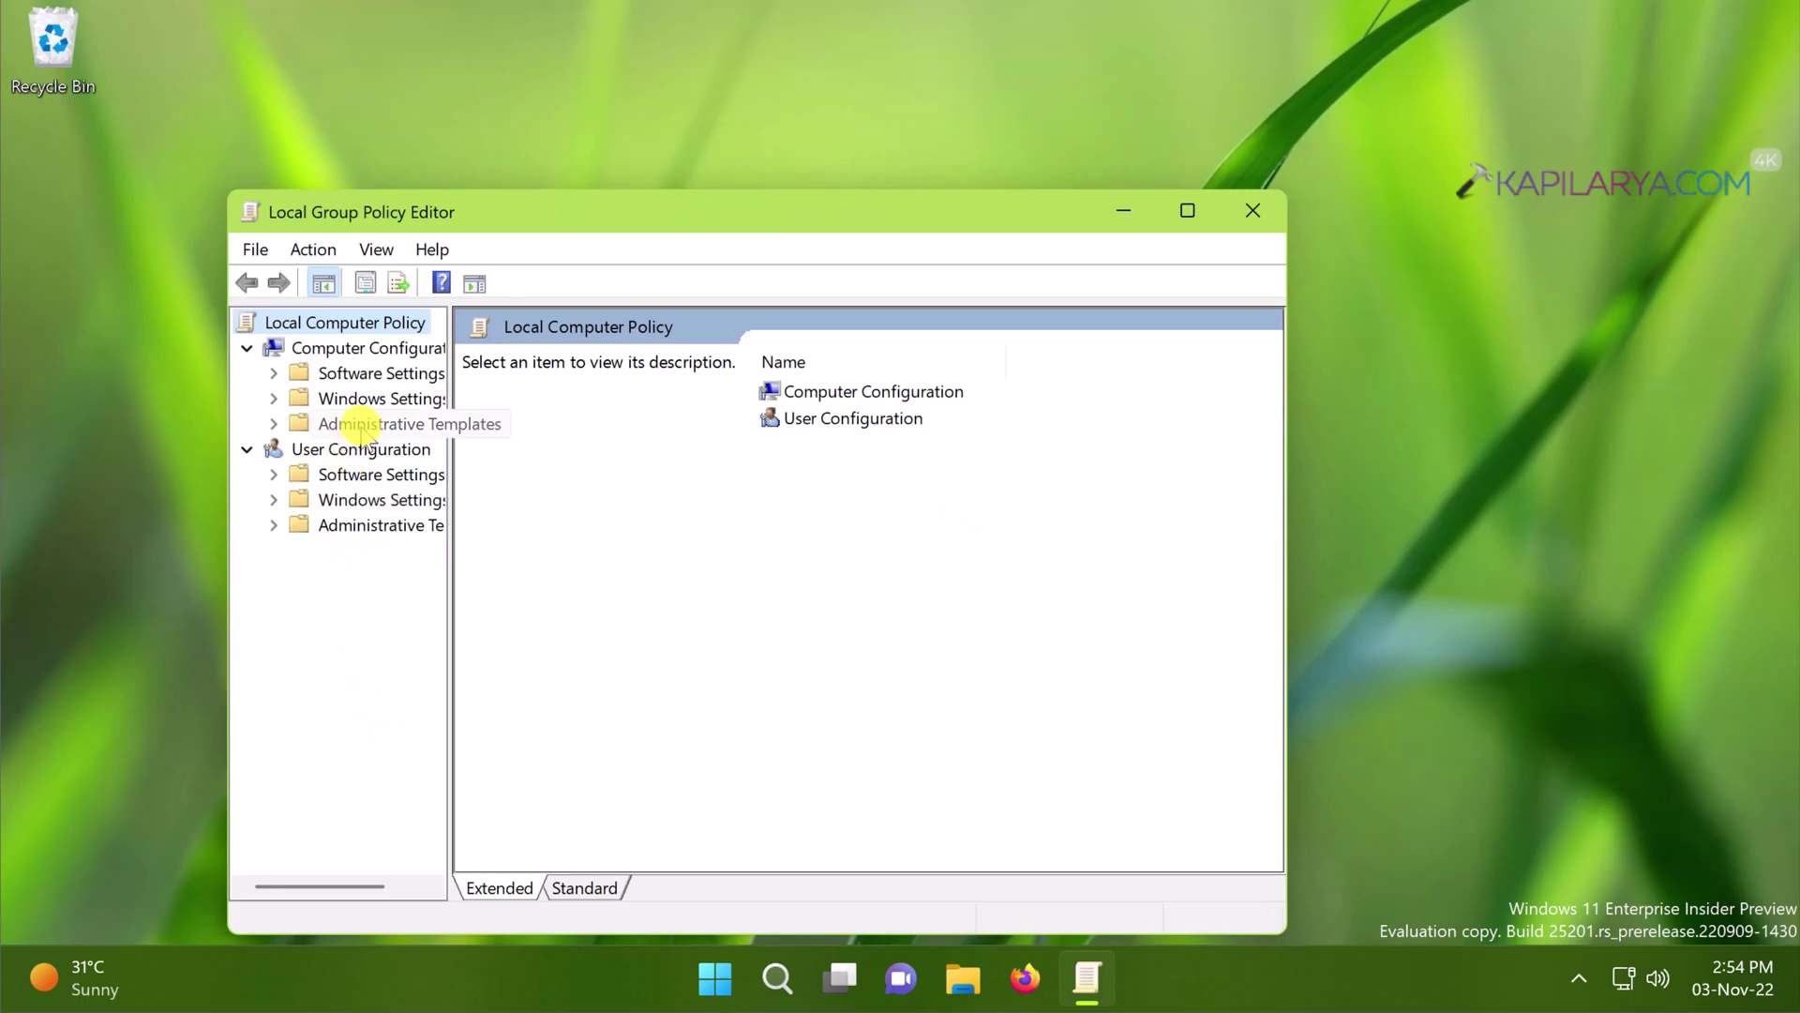
Browse to Administrative Templates > Windows Components > Store and select 'Turn off the Store application'
{"action": "double_click", "coordinate": [357, 424]}
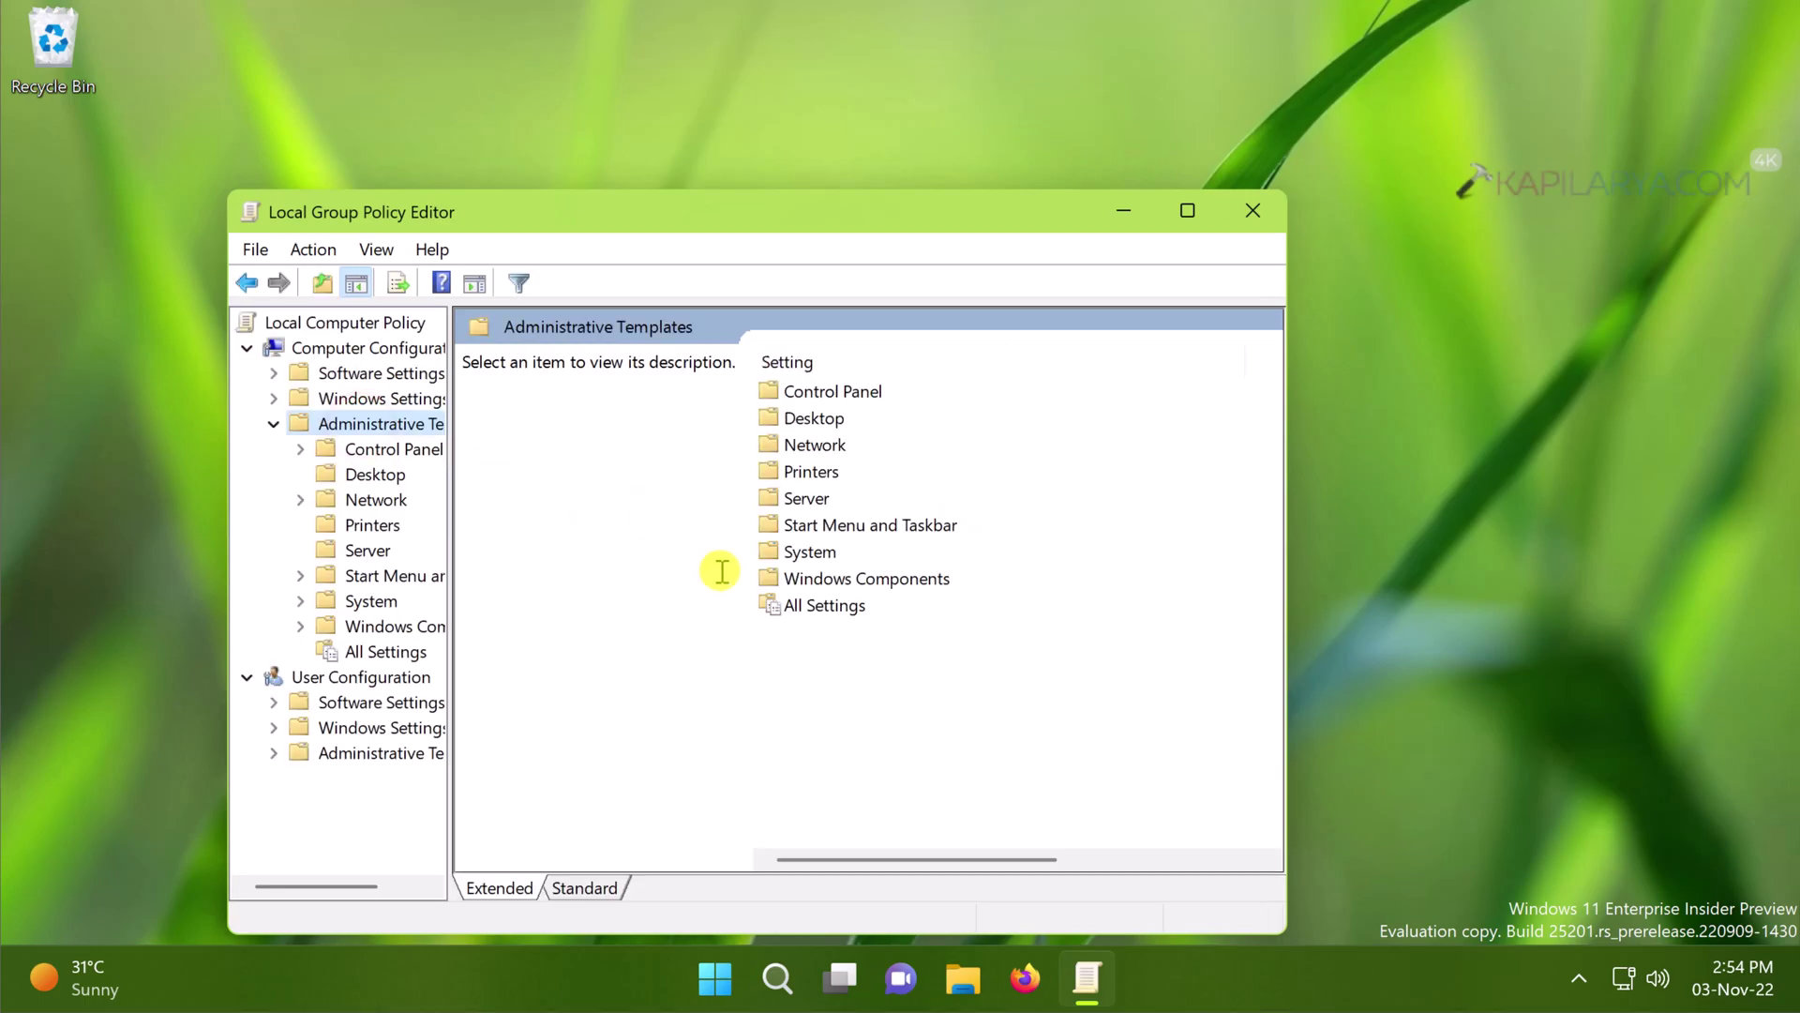
{"action": "left_click", "coordinate": [807, 579]}
{"action": "double_click", "coordinate": [811, 579]}
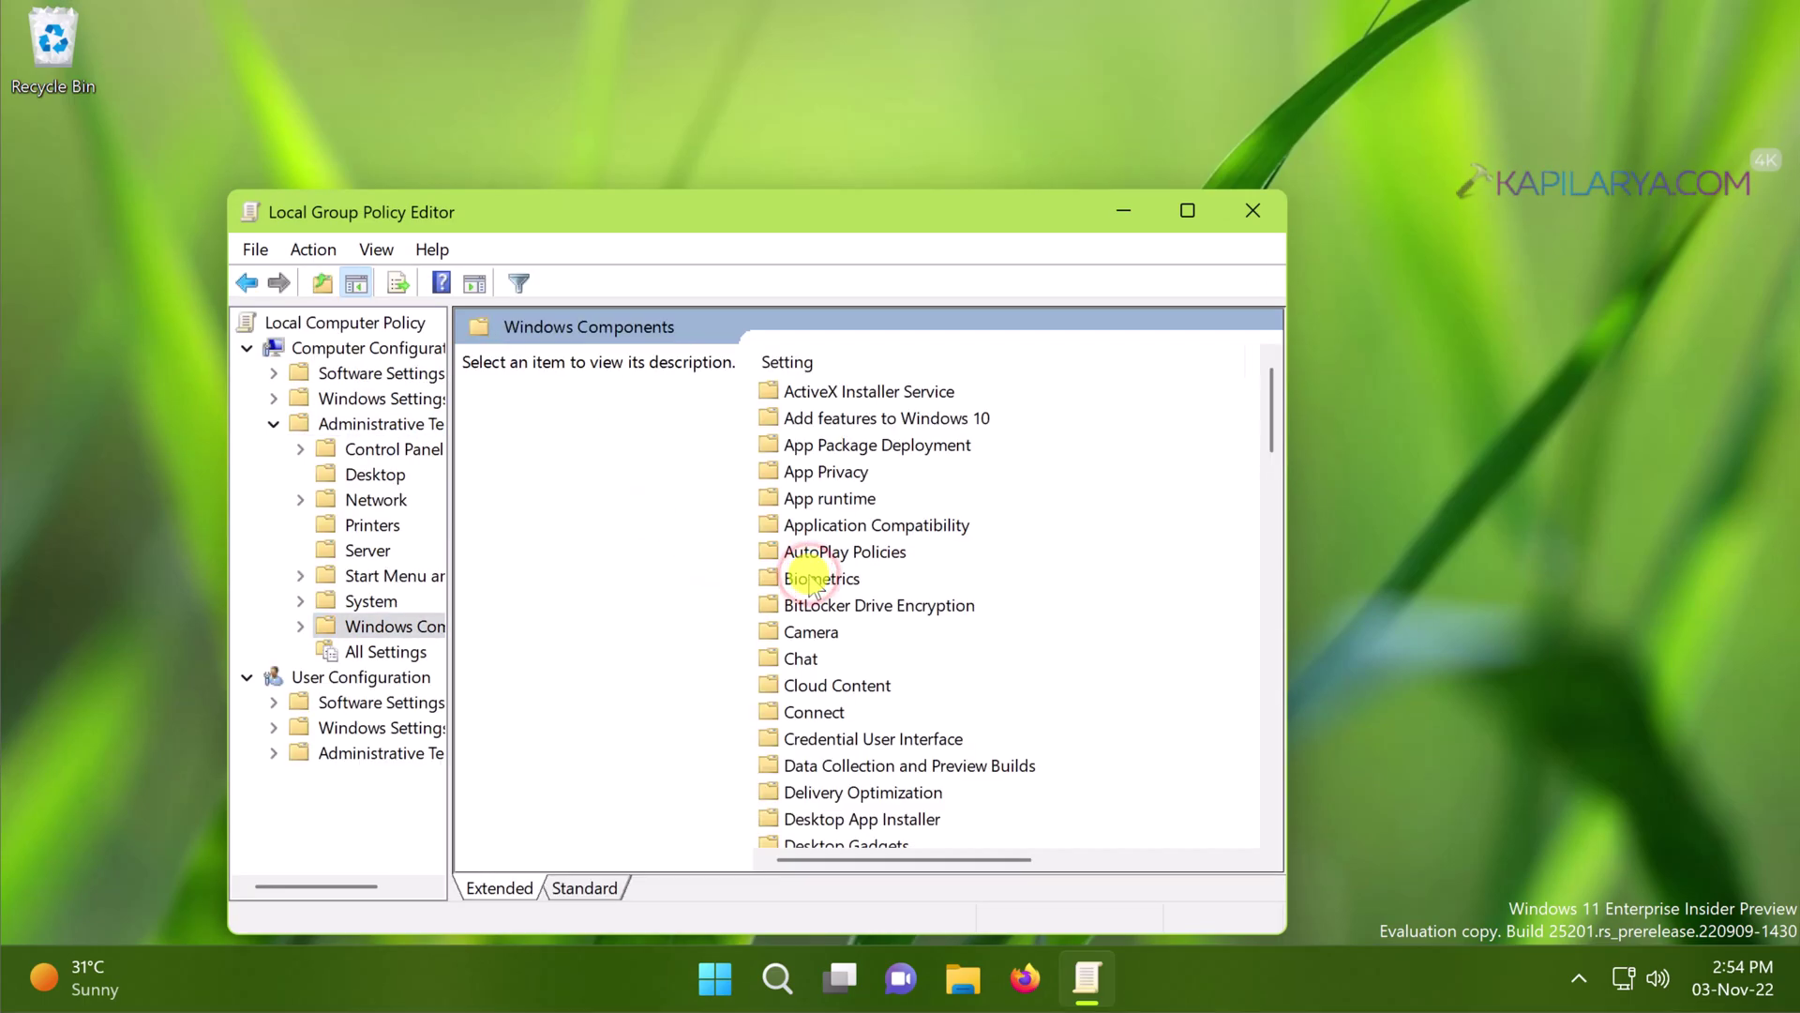
{"action": "left_click", "coordinate": [799, 658]}
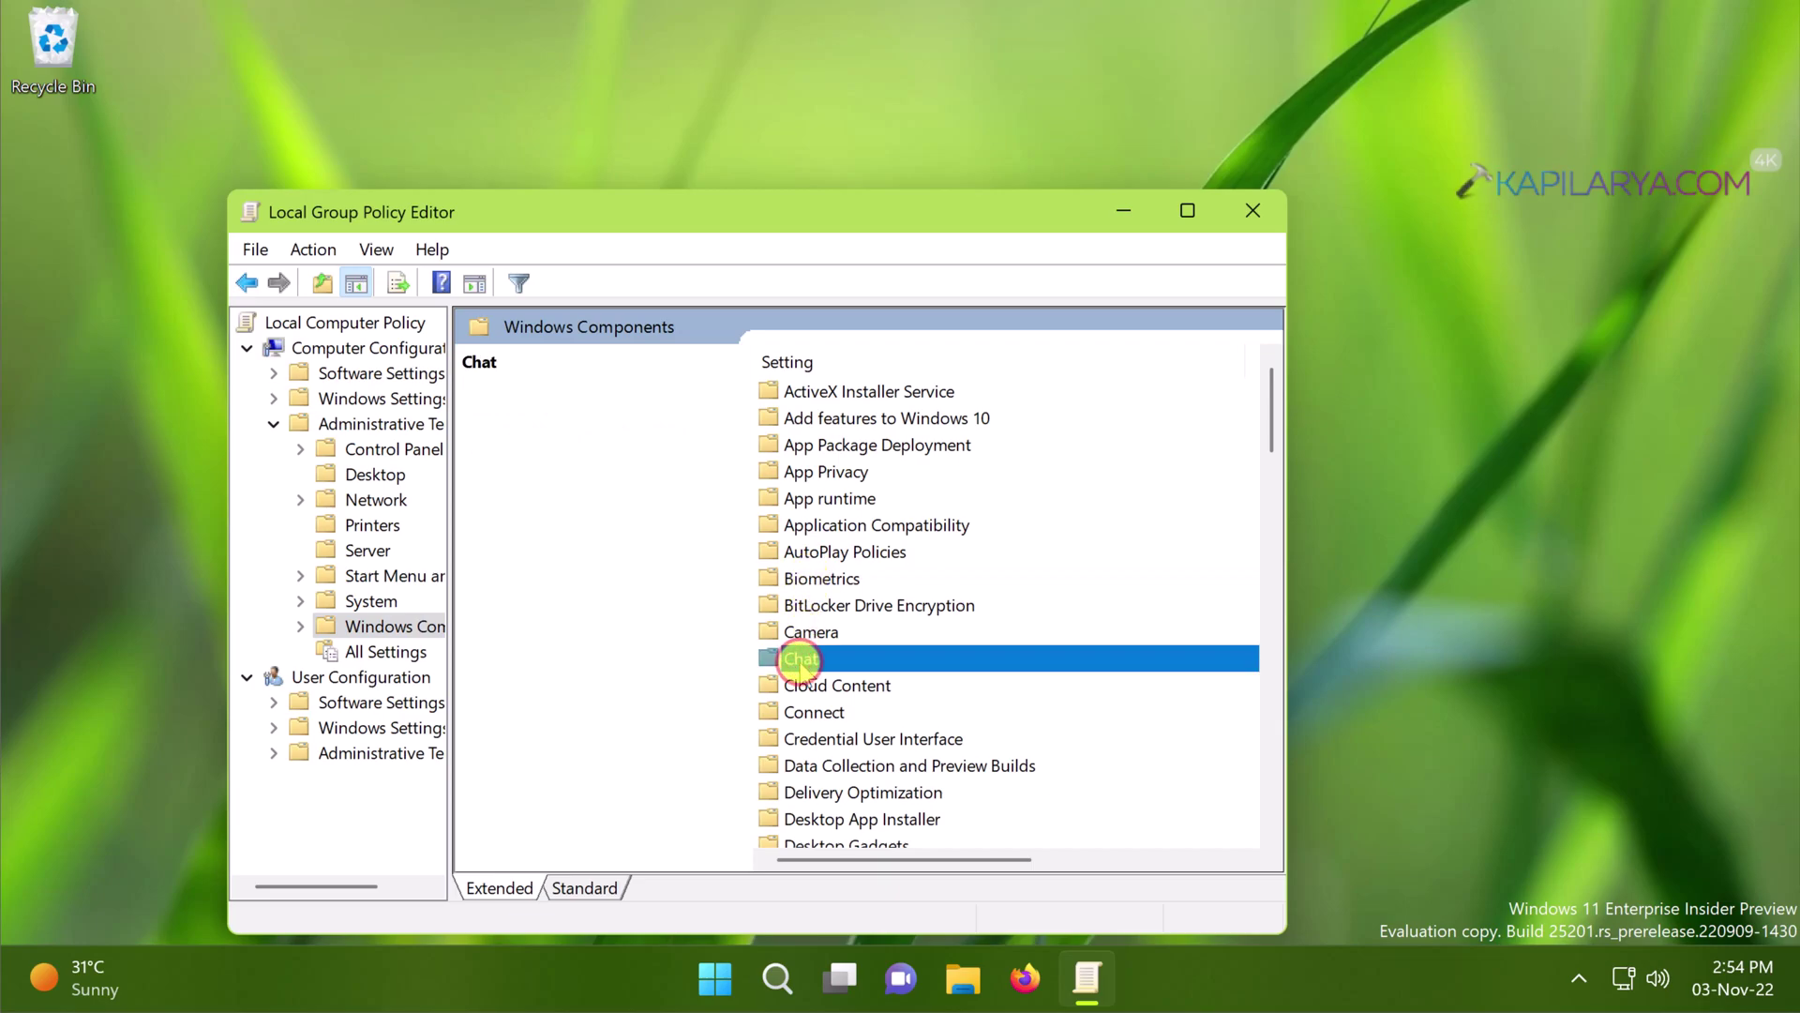
{"action": "key", "text": "s"}
{"action": "key", "text": "t"}
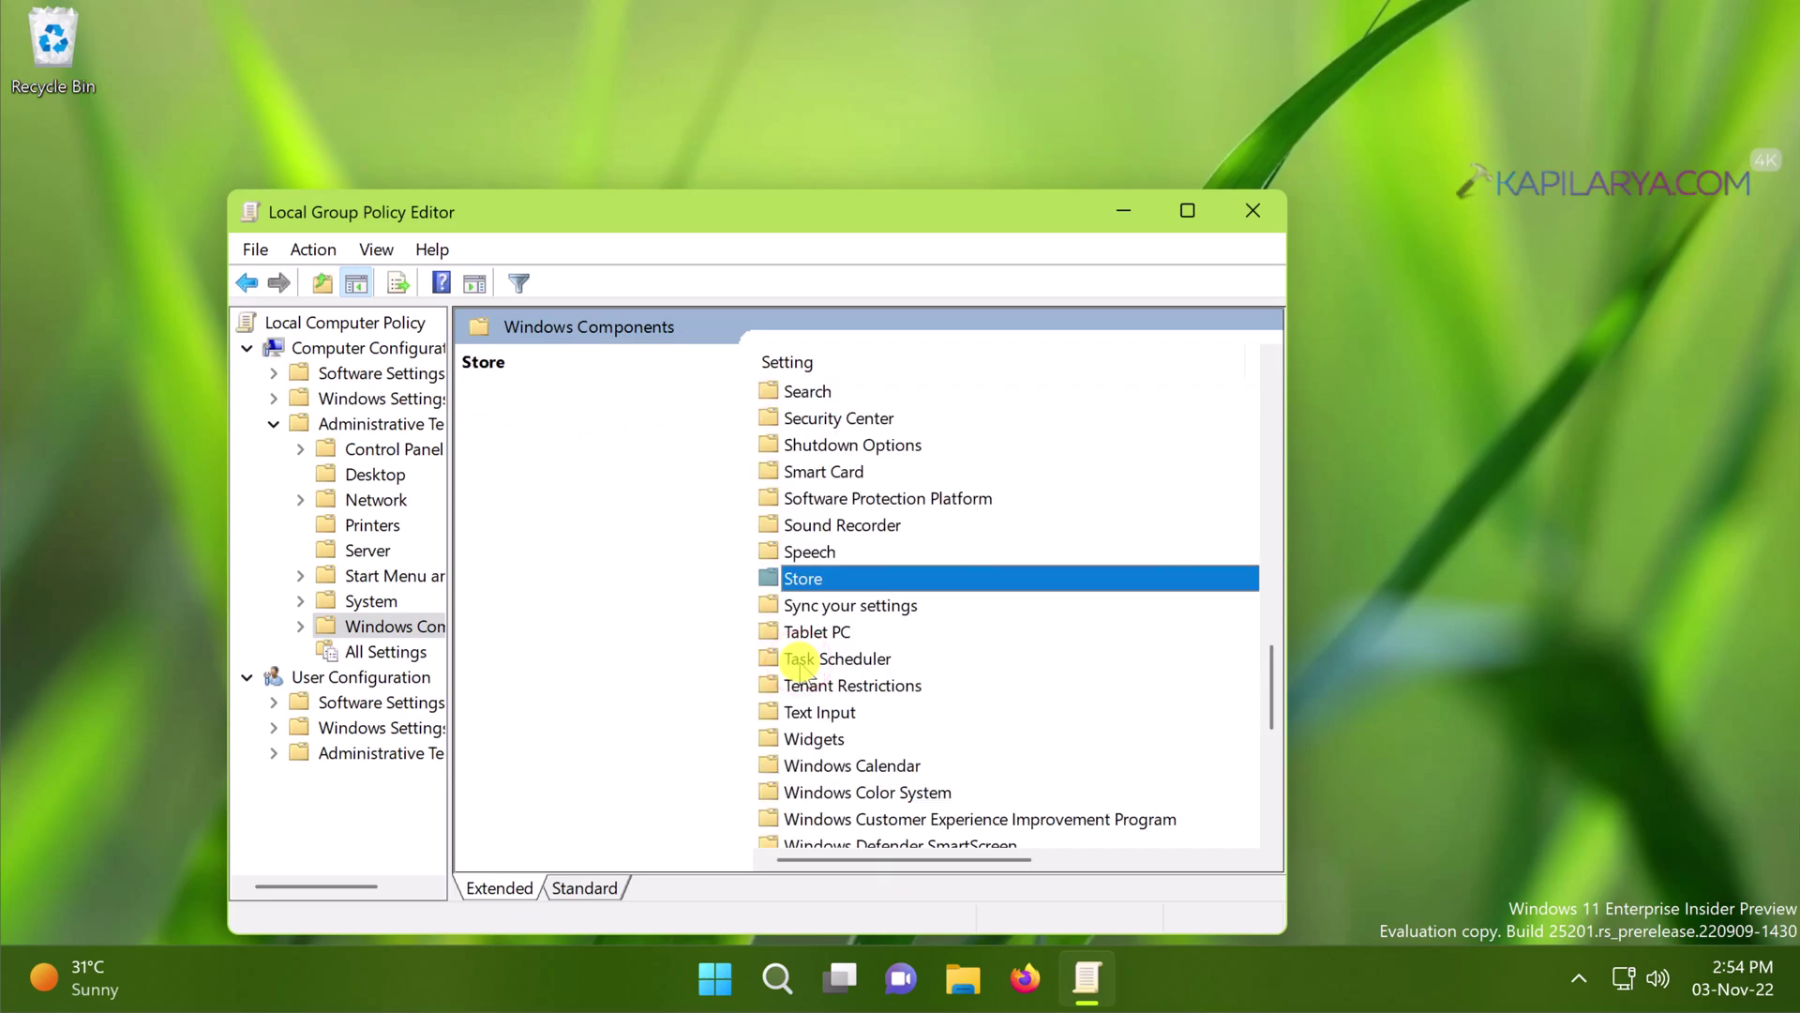
{"action": "double_click", "coordinate": [837, 577]}
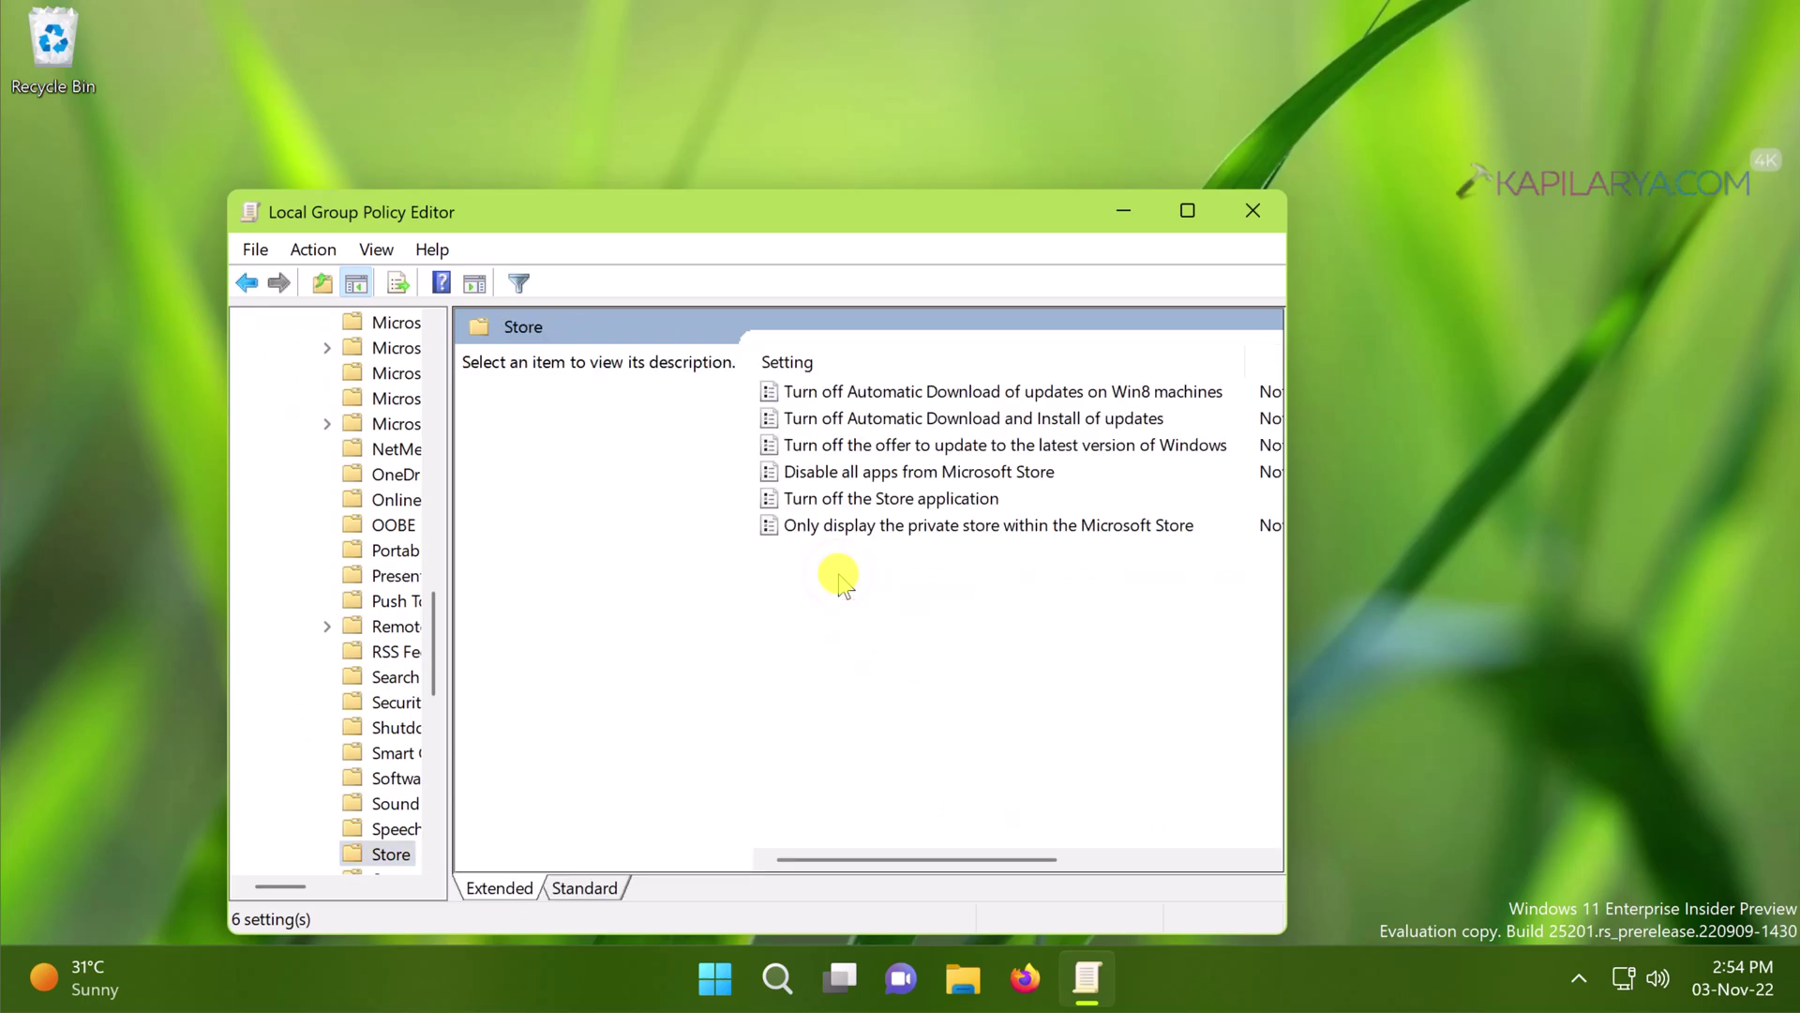
{"action": "left_click", "coordinate": [594, 888]}
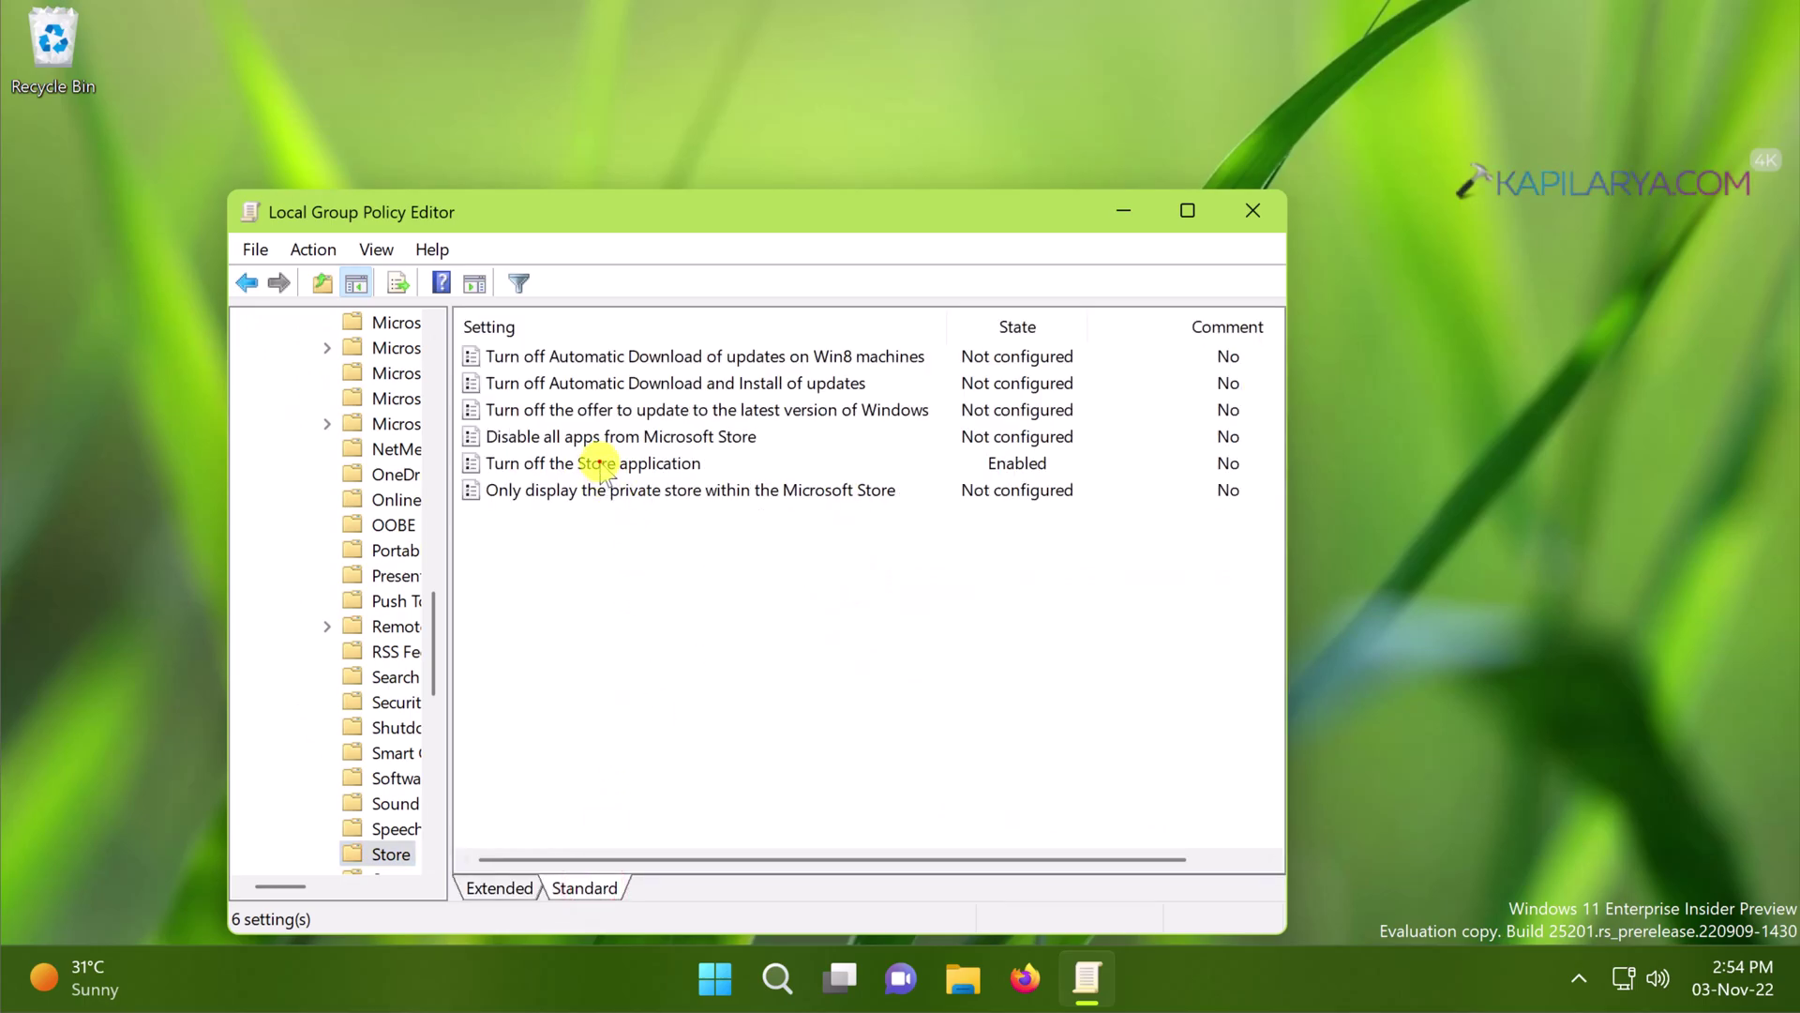
{"action": "left_click", "coordinate": [600, 464]}
Change 'Turn off the Store application' from Enabled to Not Configured and apply it
{"action": "double_click", "coordinate": [622, 464]}
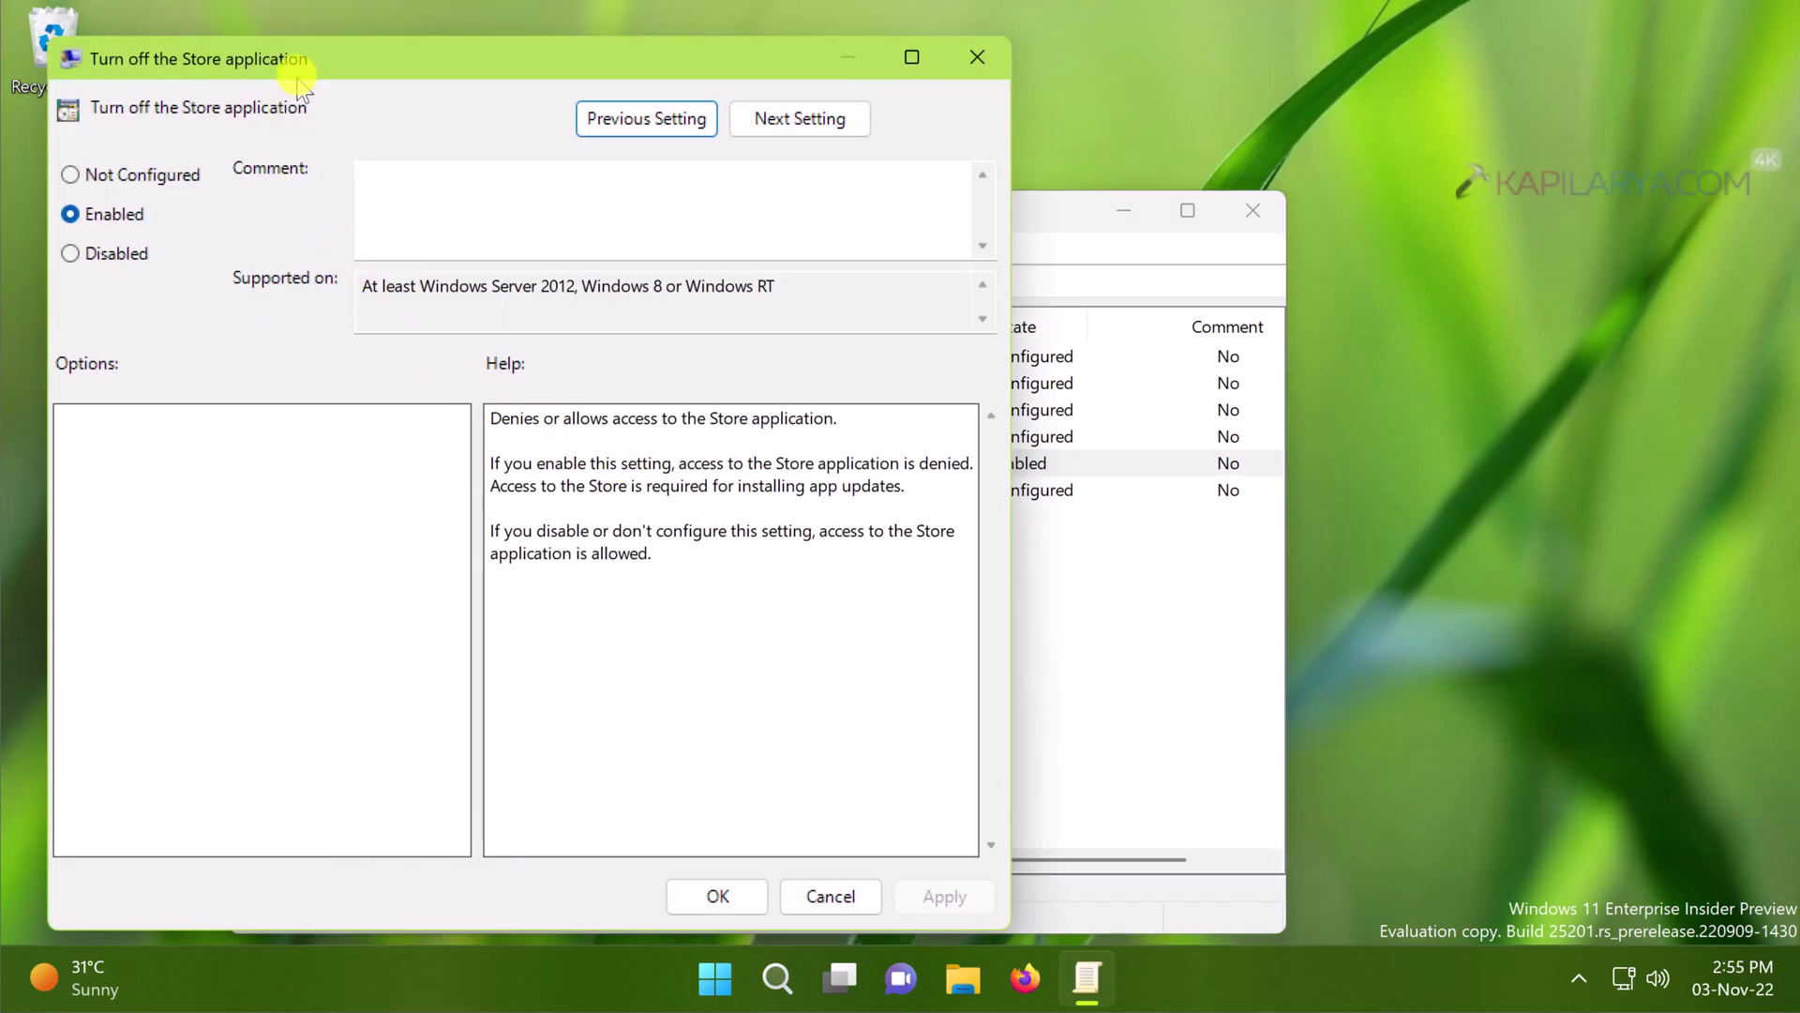
{"action": "left_click_drag", "start_coordinate": [322, 66], "coordinate": [688, 31]}
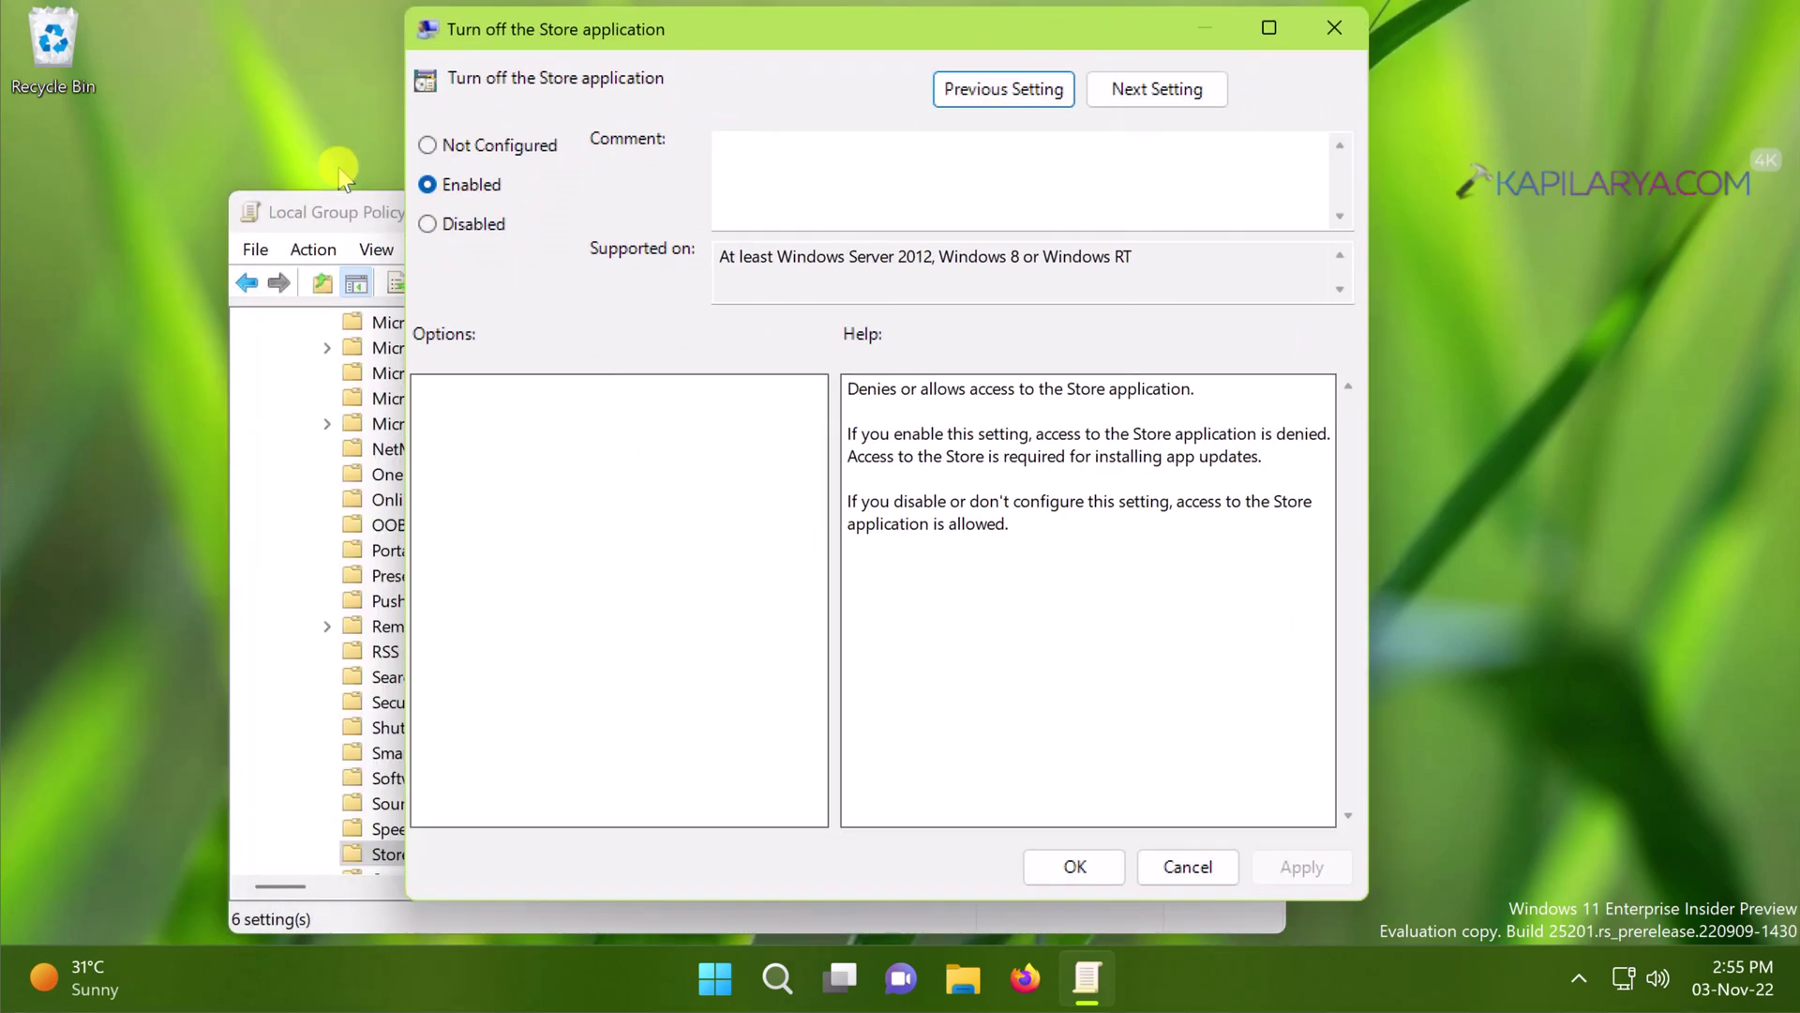
{"action": "left_click", "coordinate": [426, 145]}
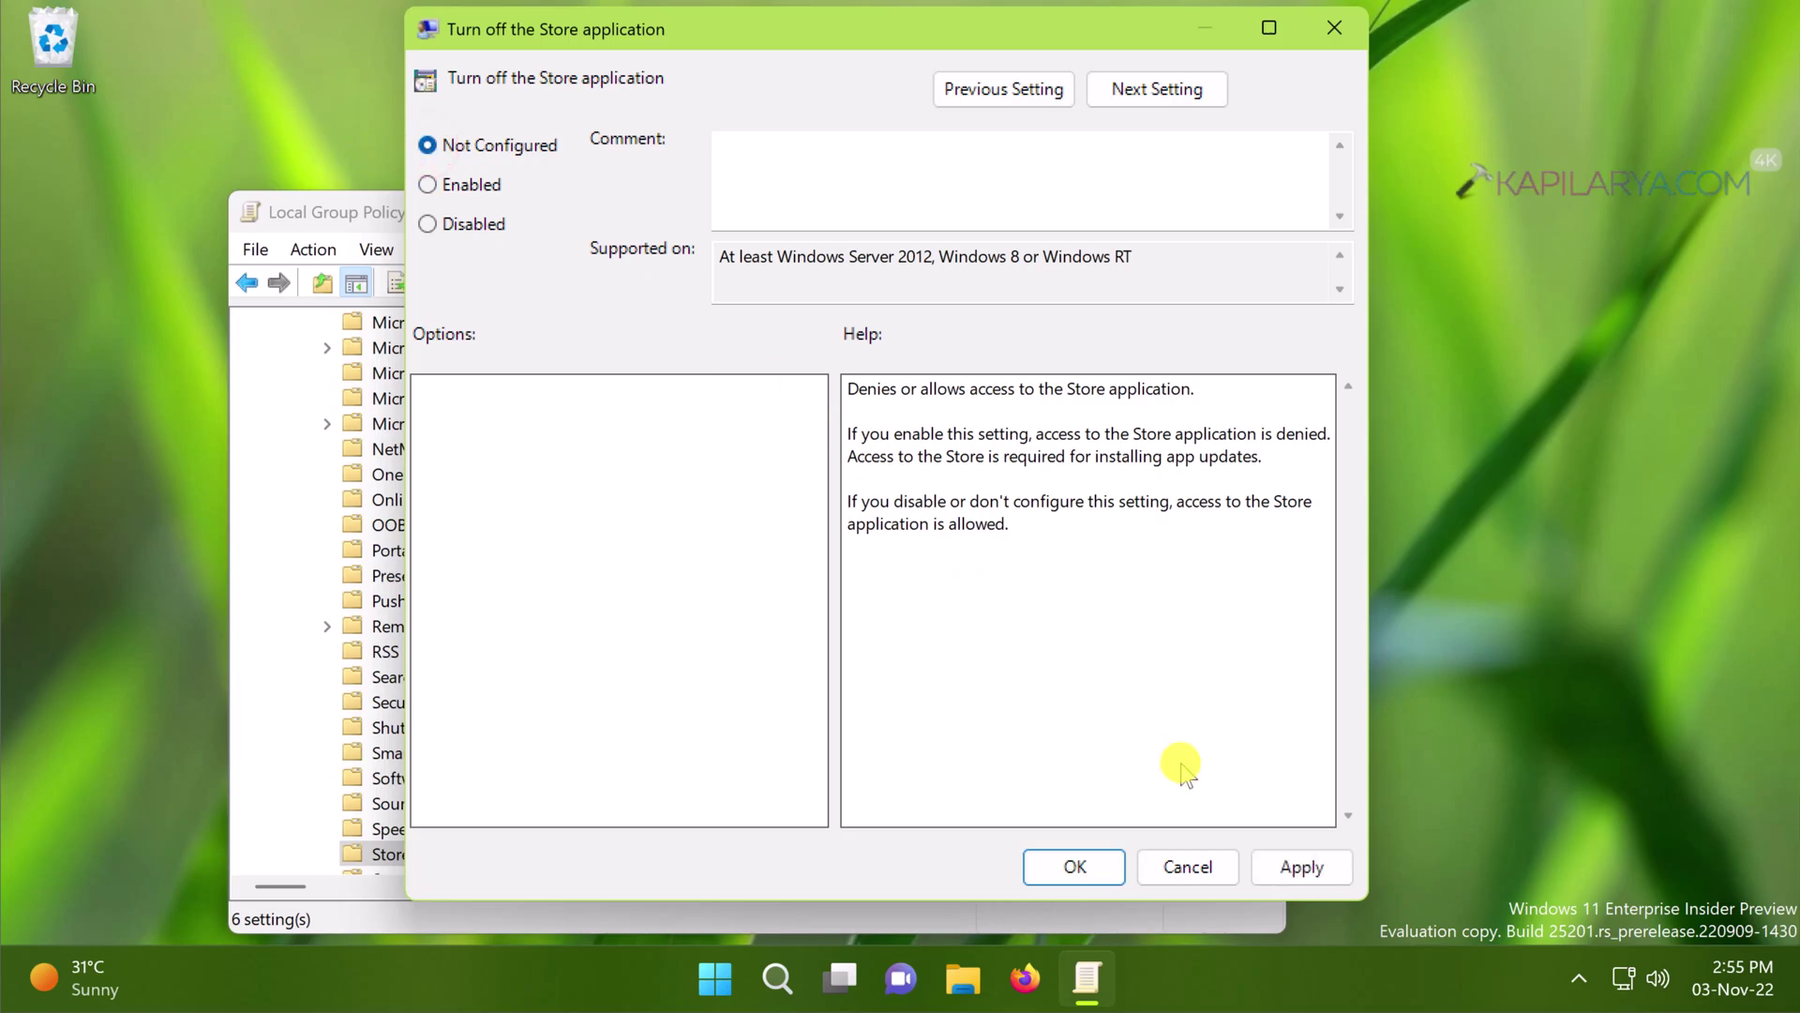
{"action": "left_click", "coordinate": [1264, 858]}
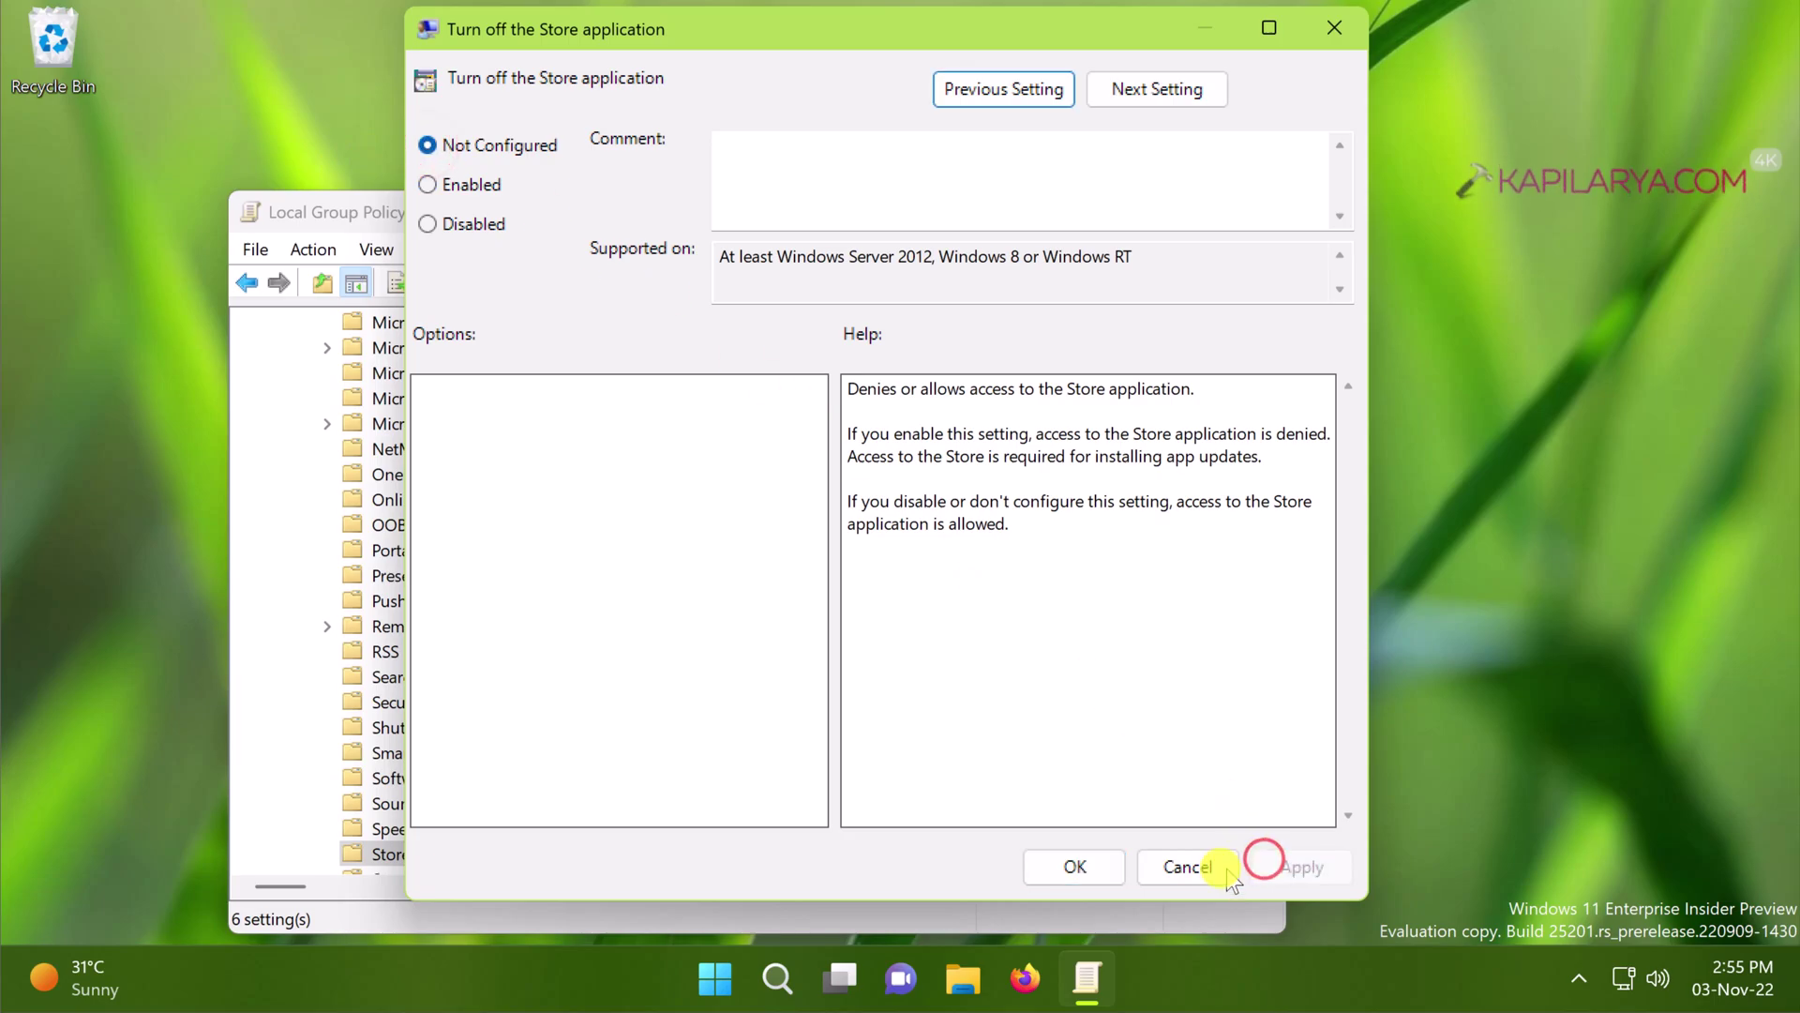
{"action": "left_click", "coordinate": [1104, 879]}
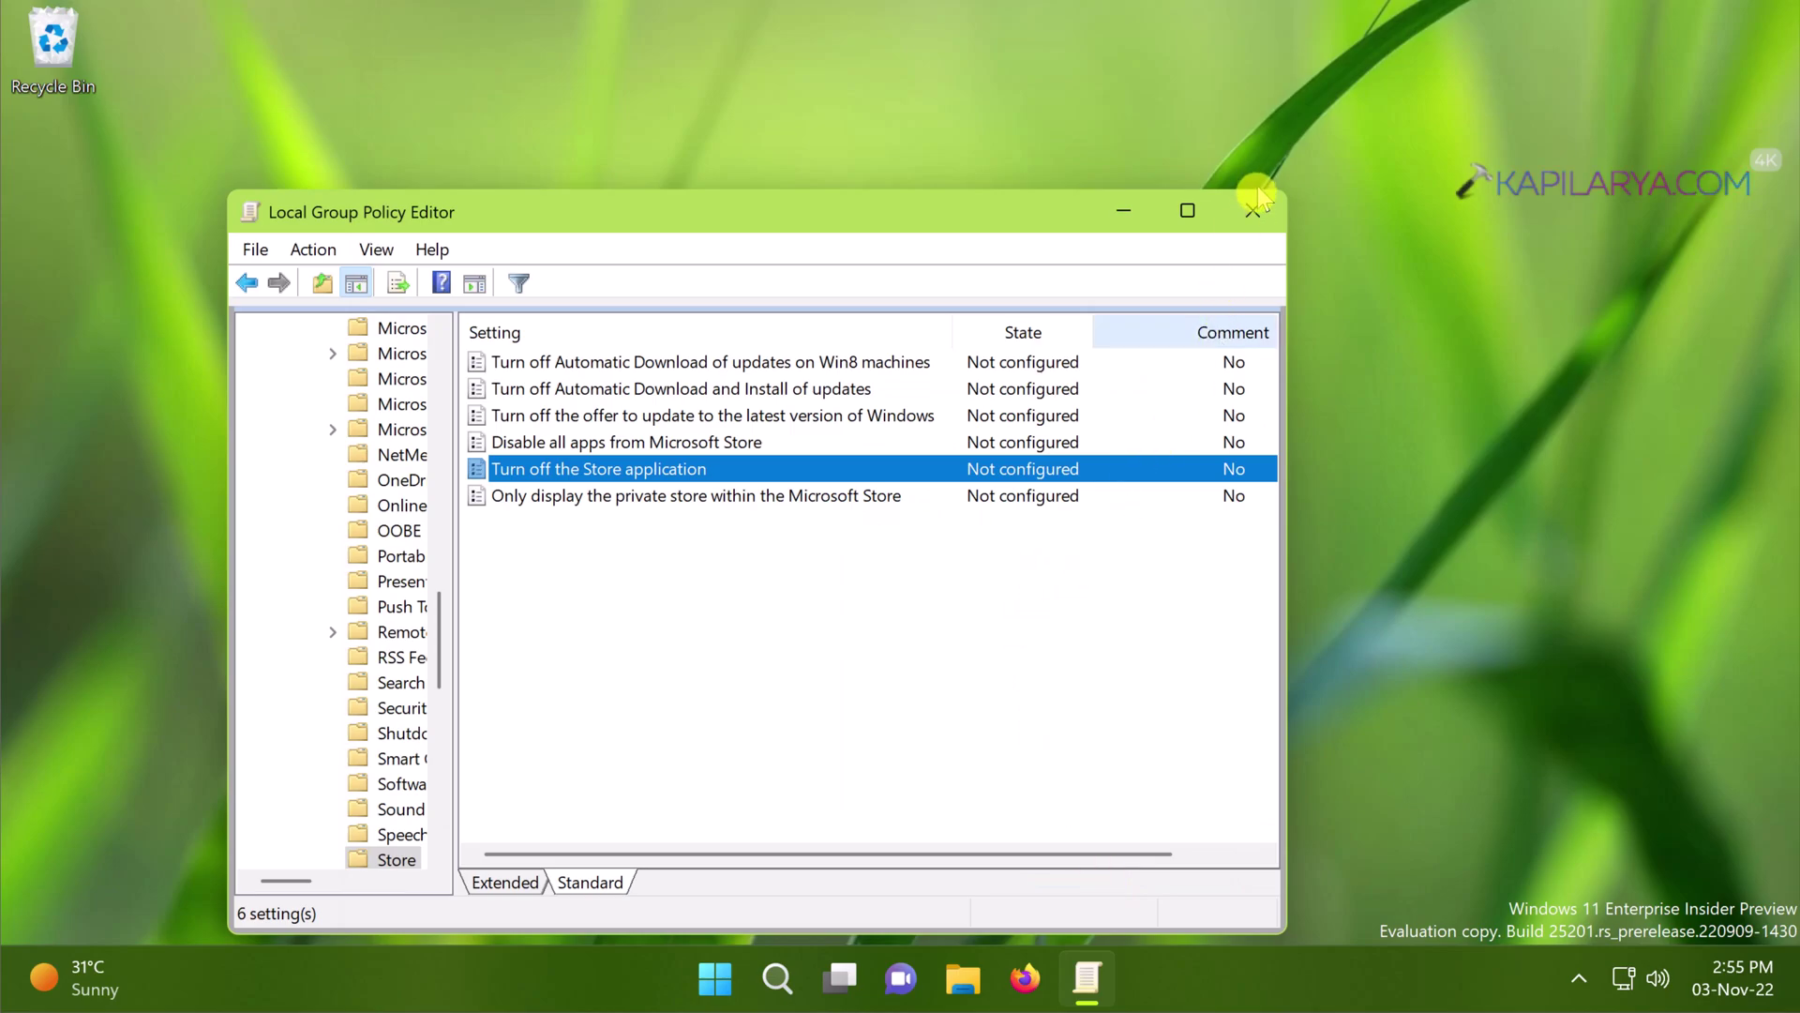
Close the Group Policy Editor and run gpupdate /force from Run
{"action": "left_click", "coordinate": [1257, 213]}
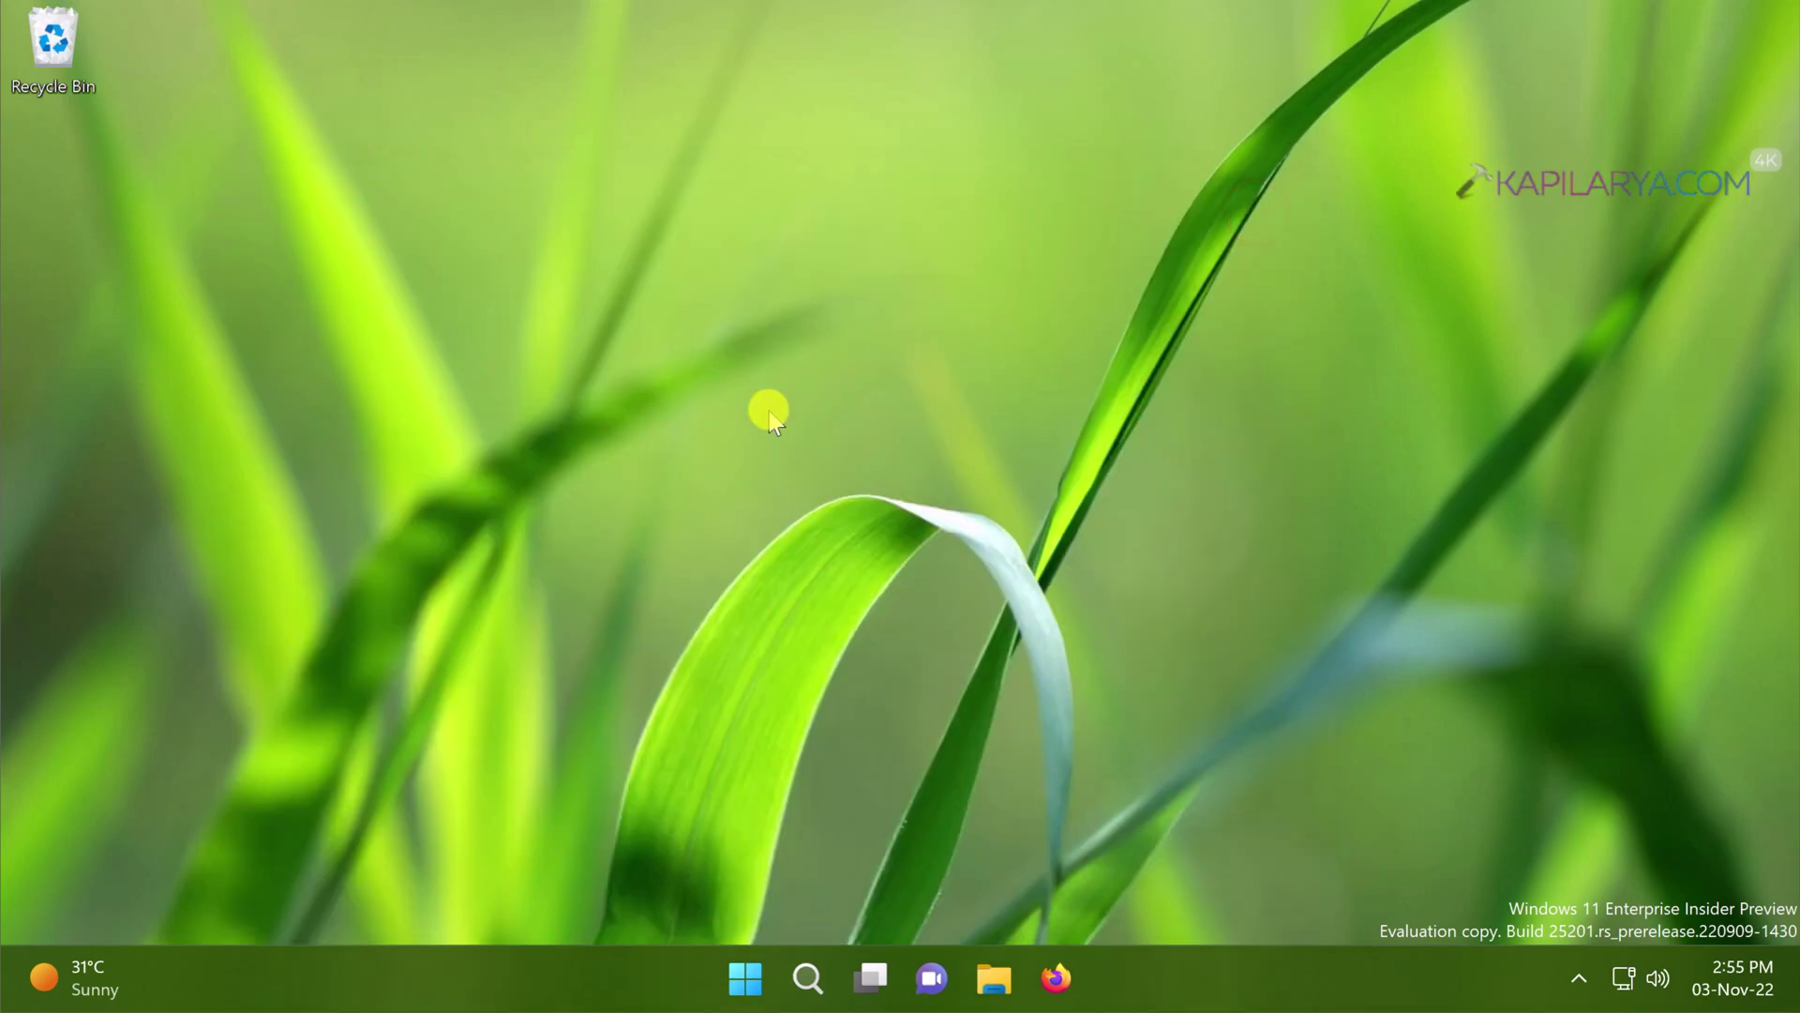
{"action": "key", "text": "super+r"}
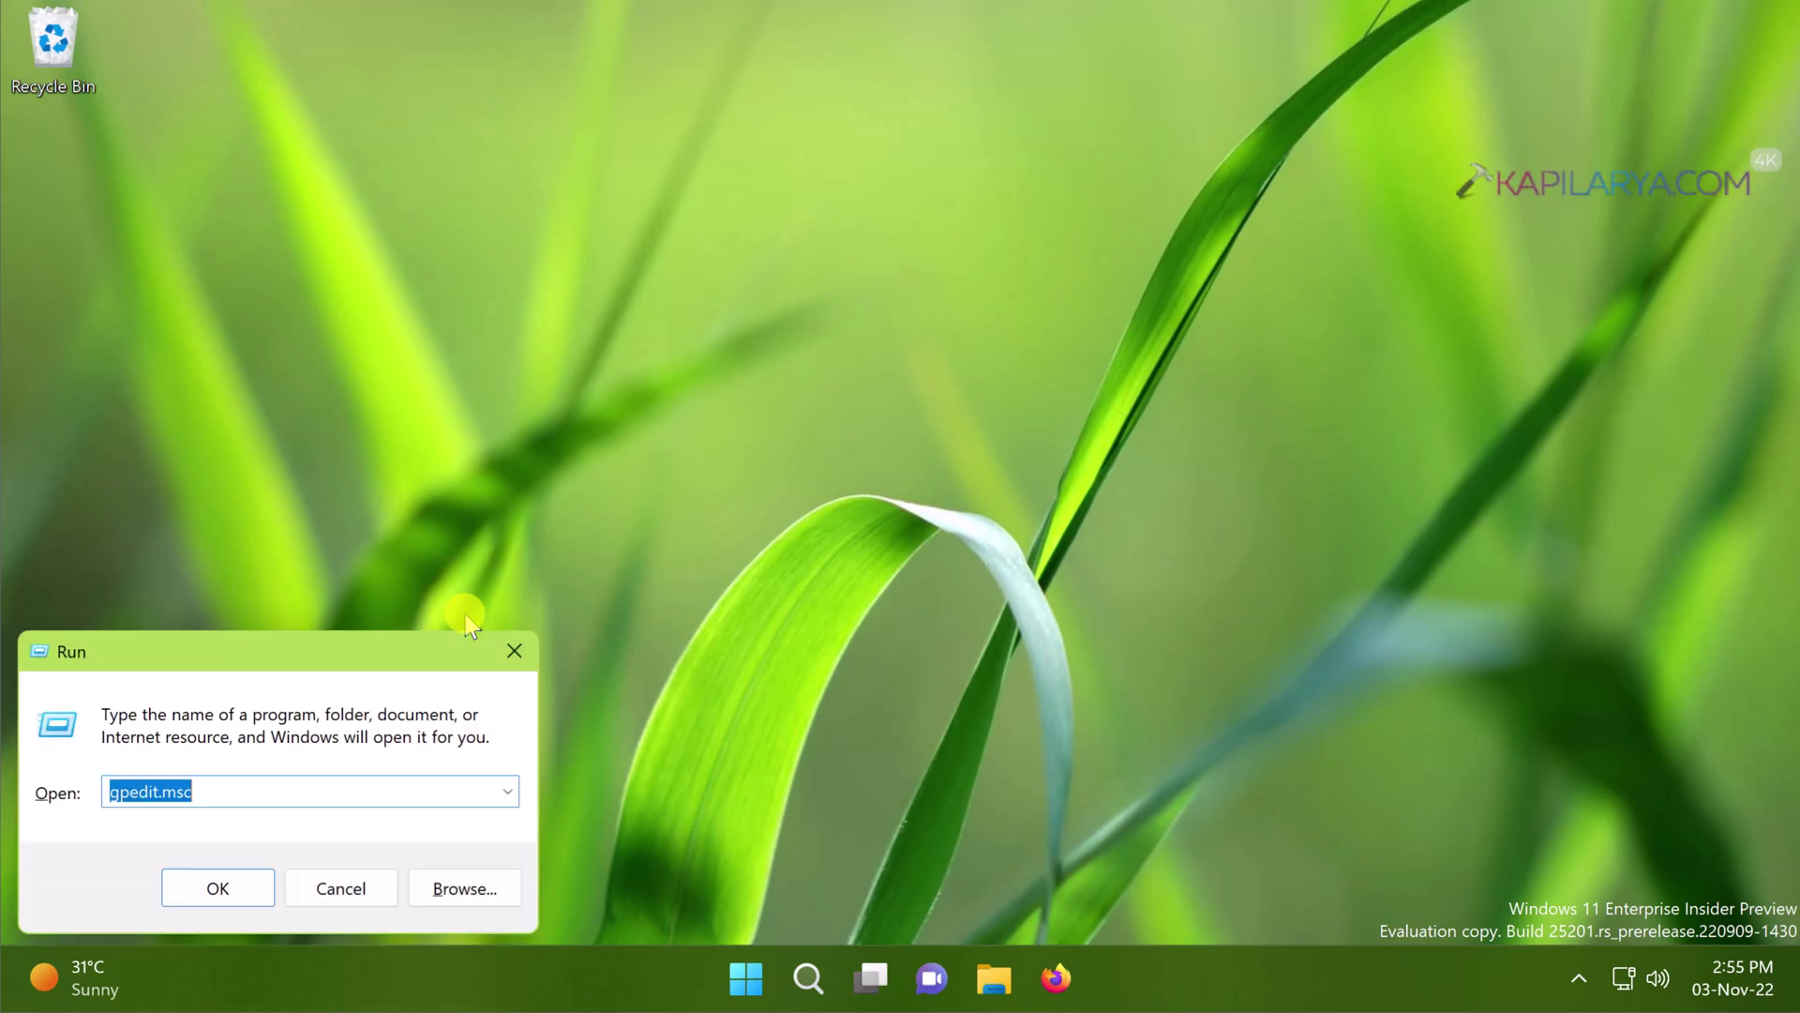
{"action": "type", "text": "gp"}
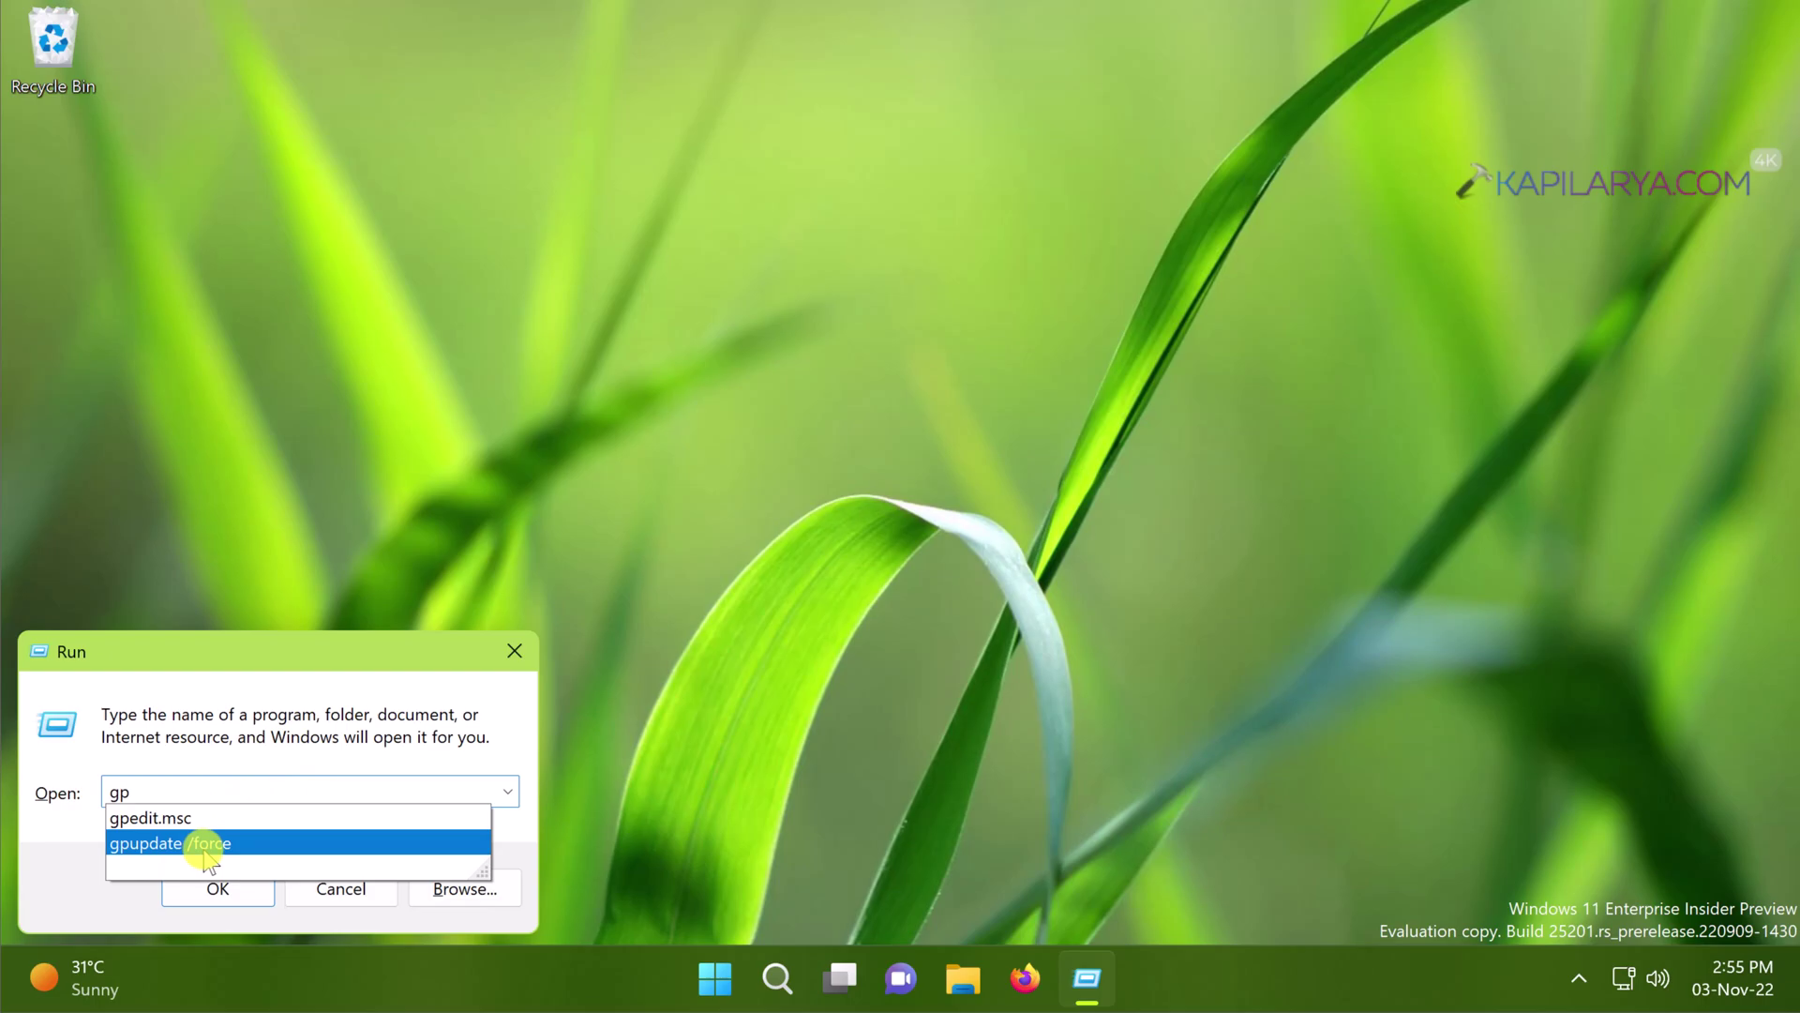
{"action": "left_click", "coordinate": [203, 849]}
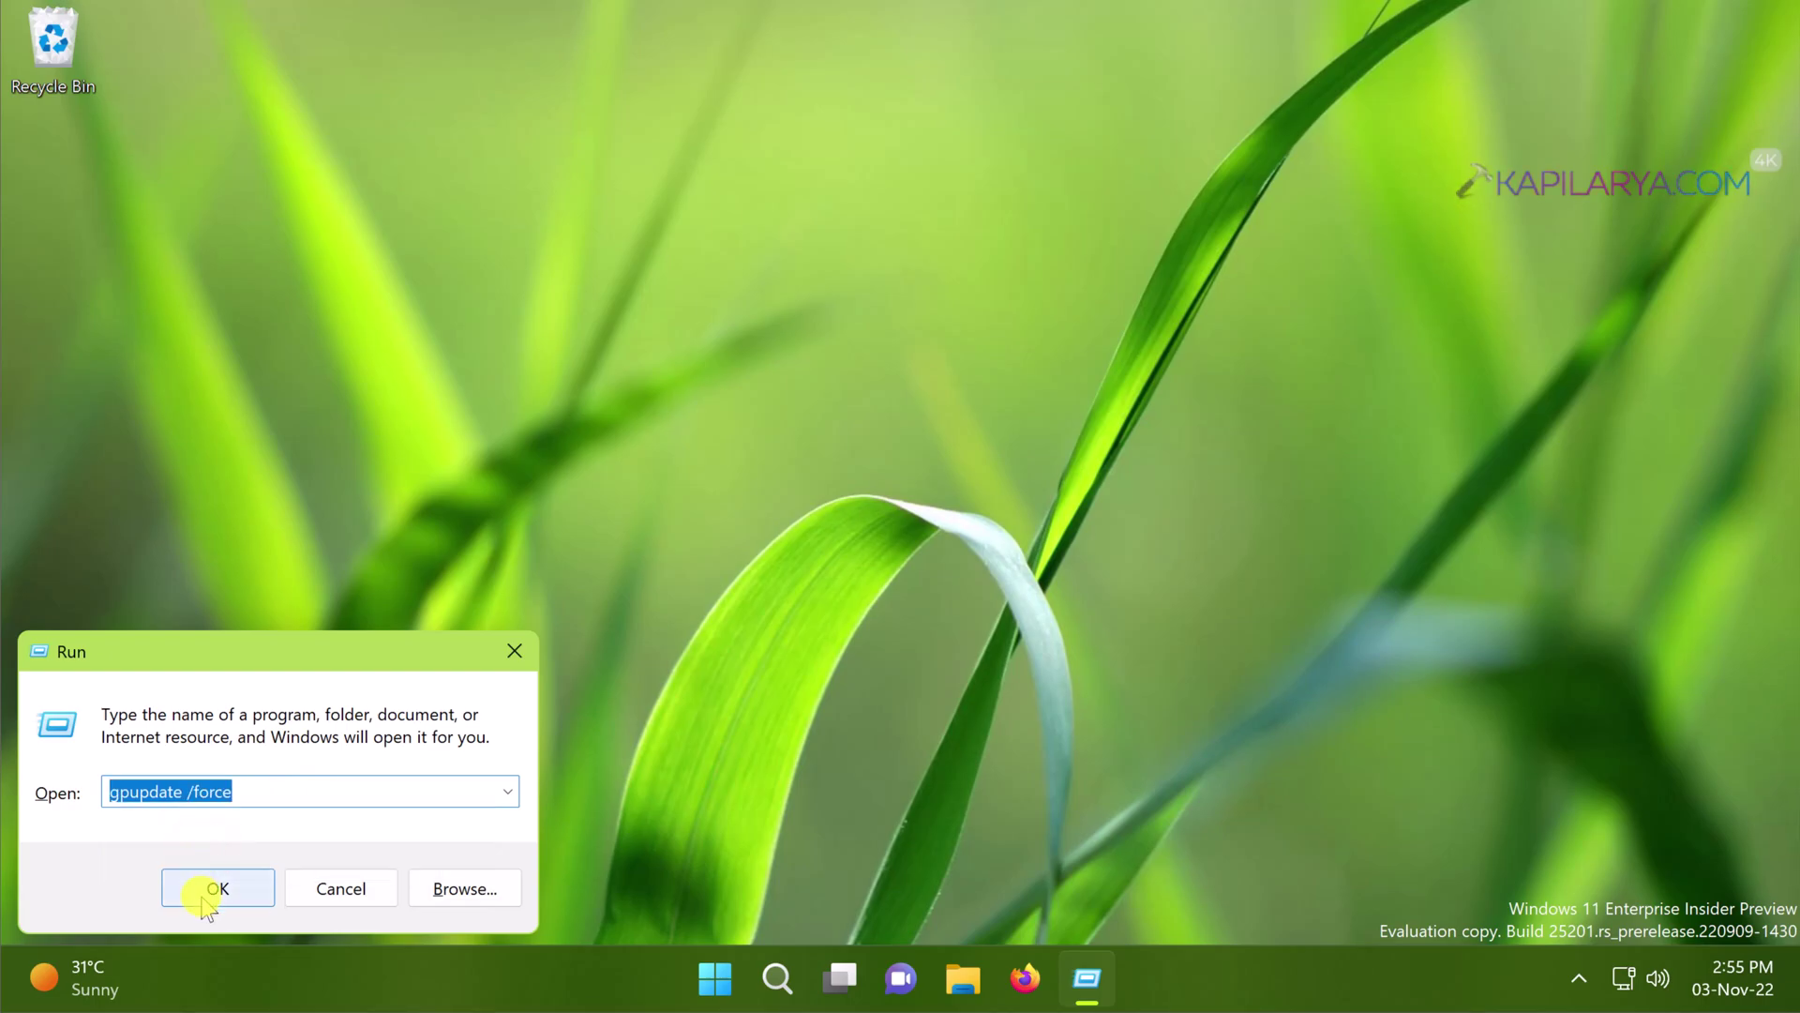
{"action": "left_click", "coordinate": [208, 887]}
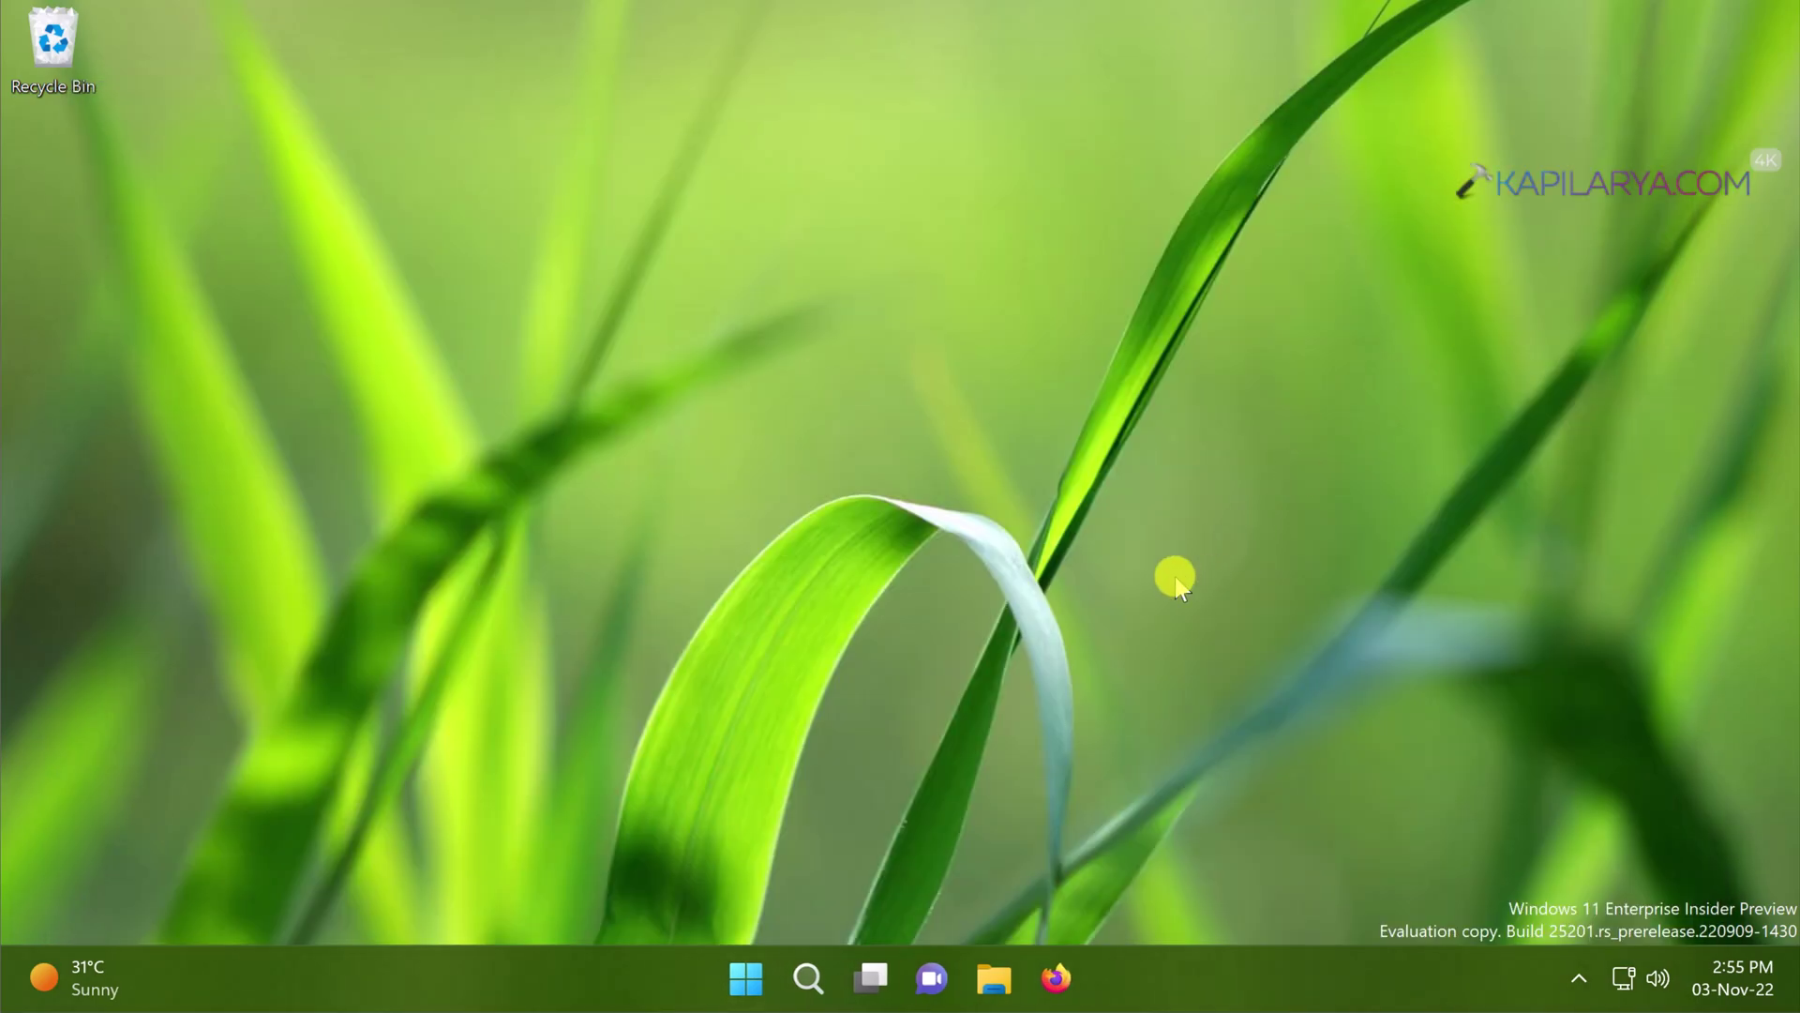
Launch Microsoft Store from Start and scroll its Home page past Top free apps and back
{"action": "left_click", "coordinate": [746, 978]}
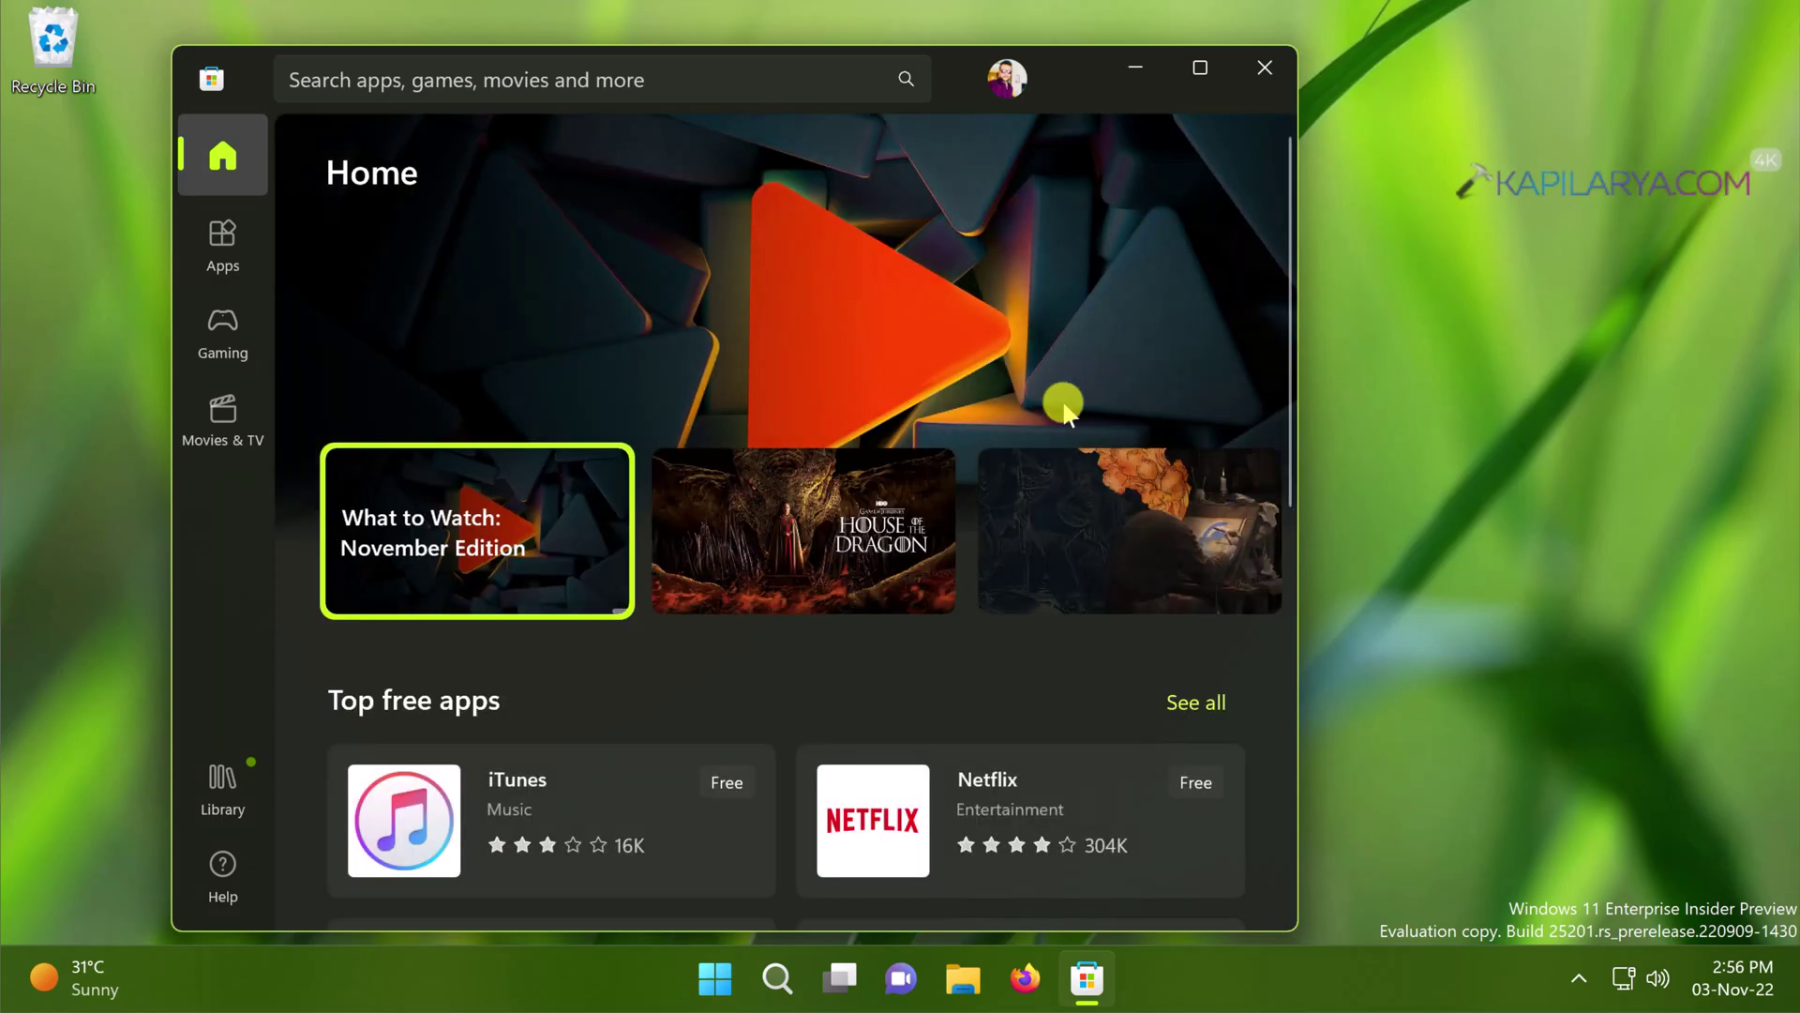
{"action": "scroll", "coordinate": [1066, 407], "scroll_direction": "down", "scroll_amount": 4}
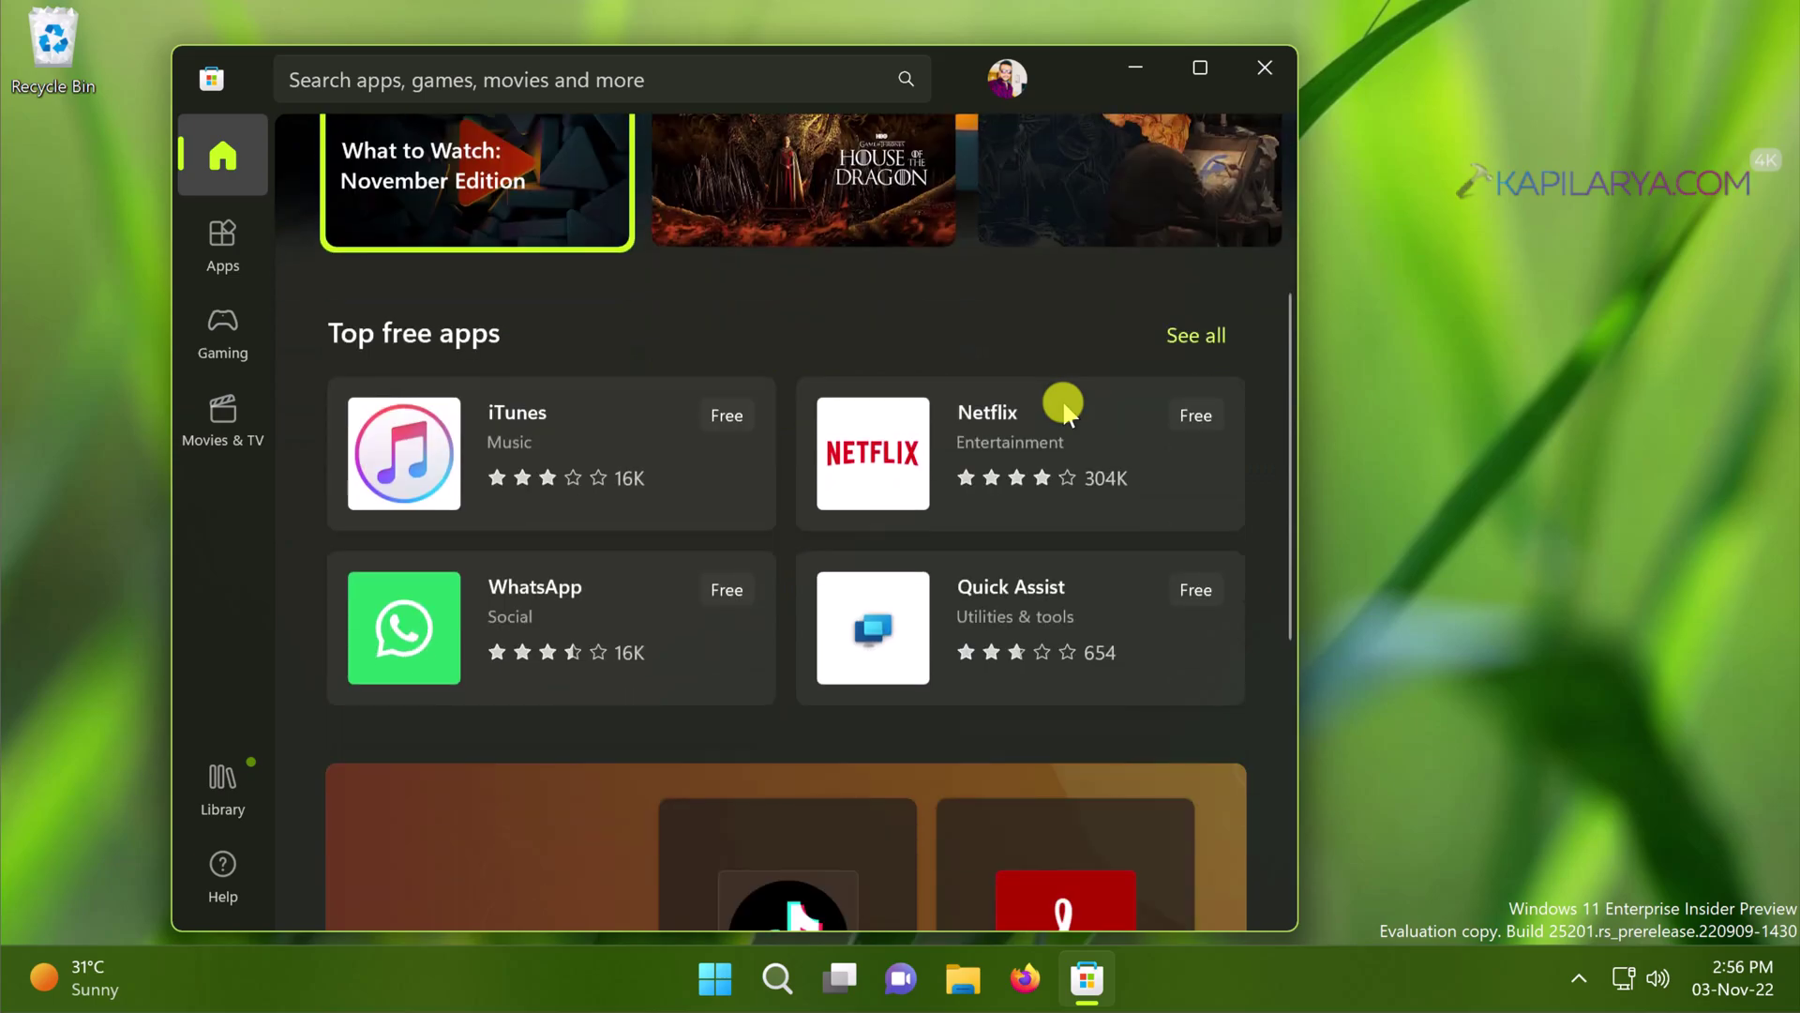
{"action": "scroll", "coordinate": [1066, 407], "scroll_direction": "down", "scroll_amount": 8}
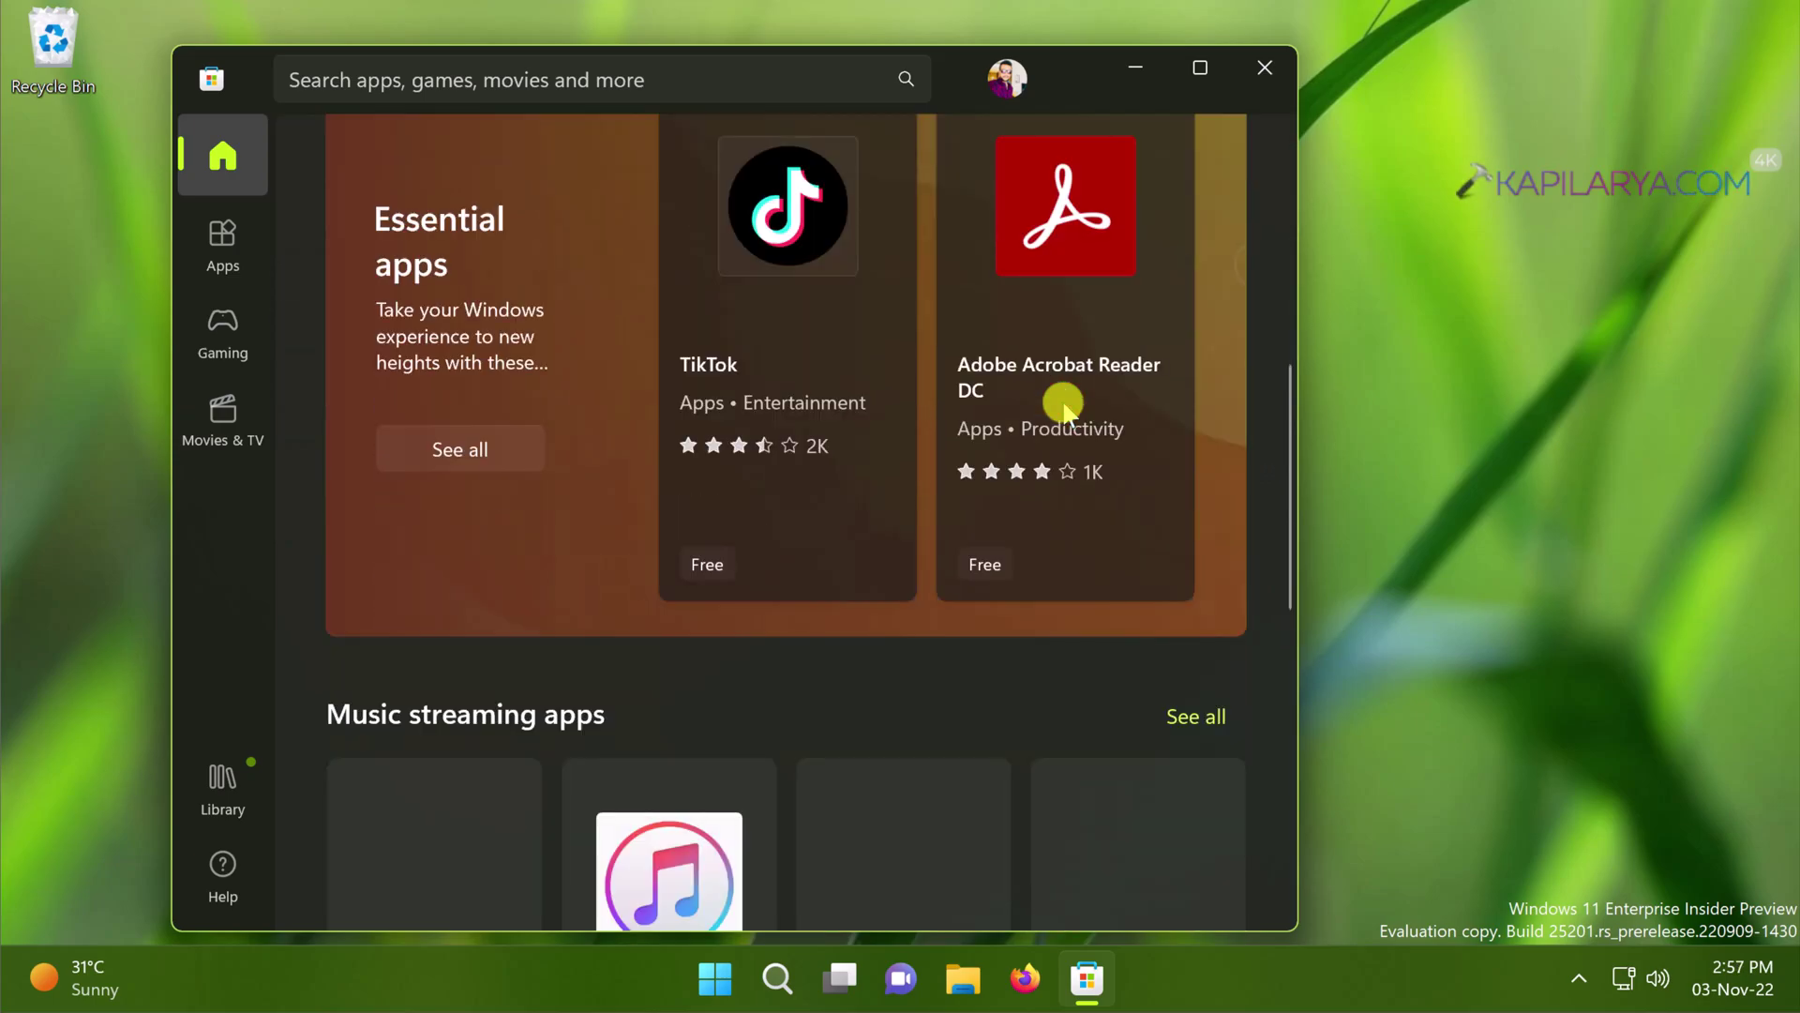
{"action": "scroll", "coordinate": [1066, 408], "scroll_direction": "down", "scroll_amount": 5}
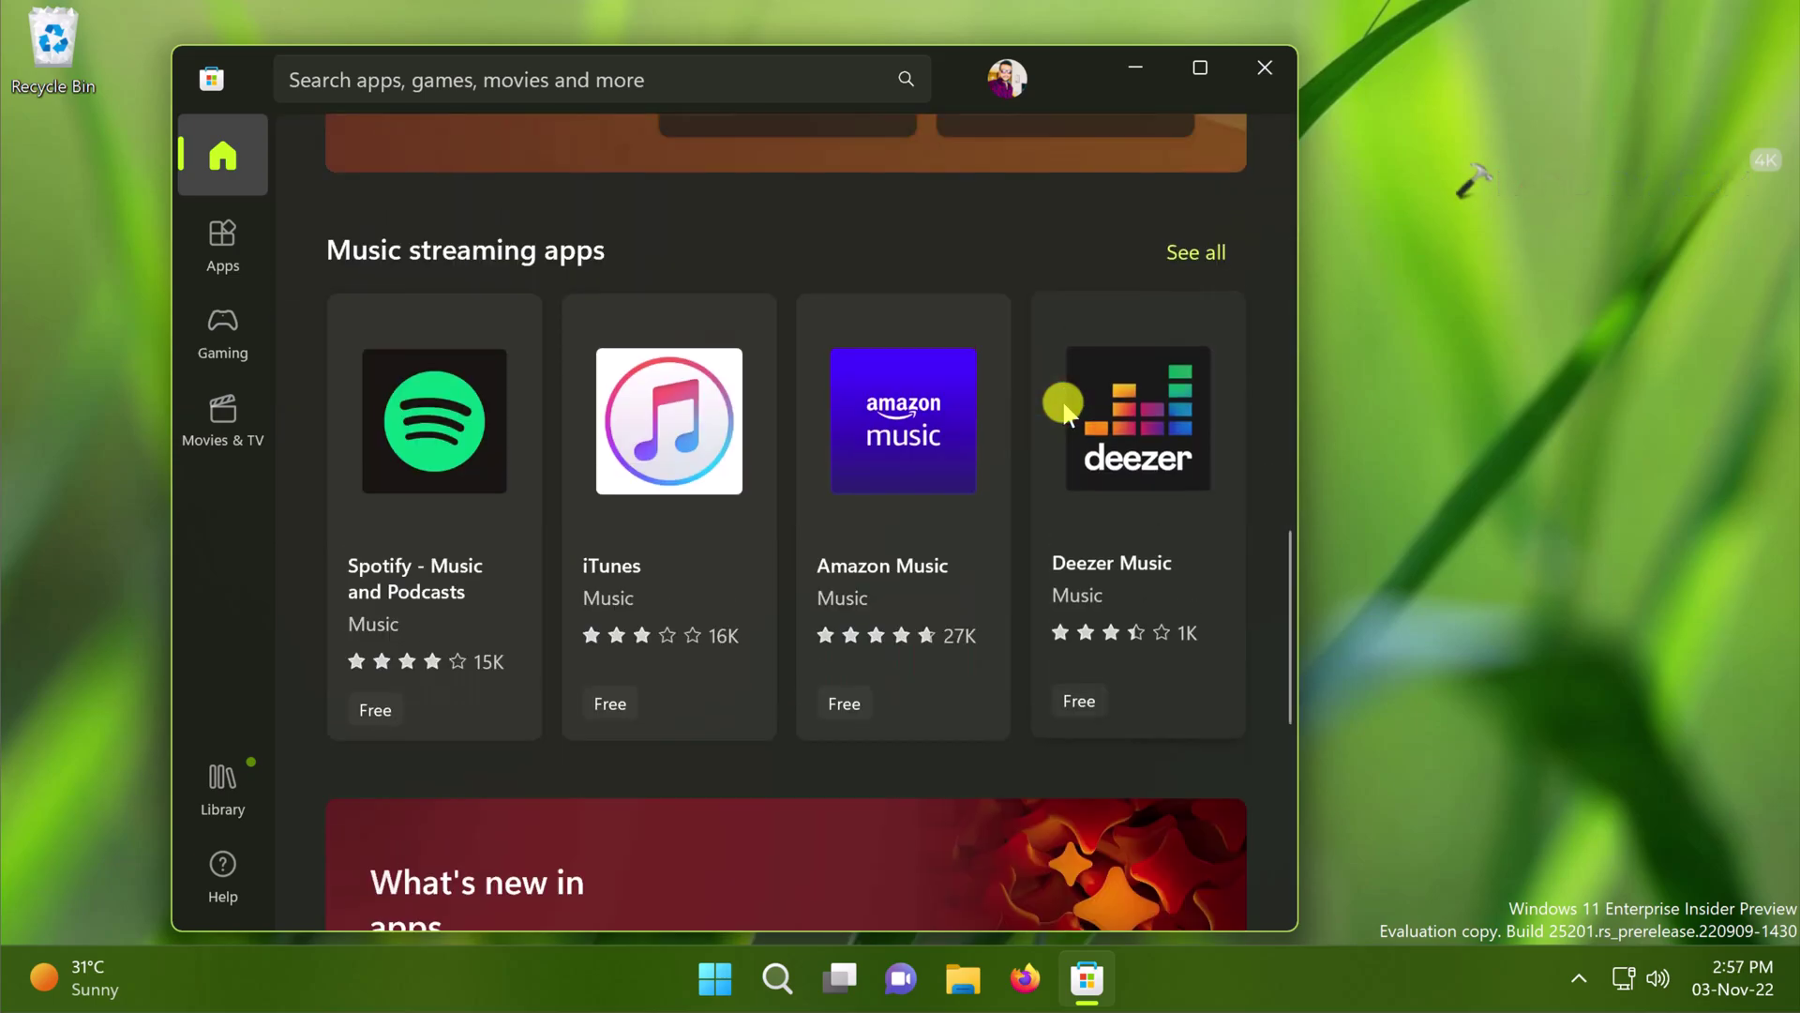
{"action": "scroll", "coordinate": [1066, 408], "scroll_direction": "up", "scroll_amount": 17}
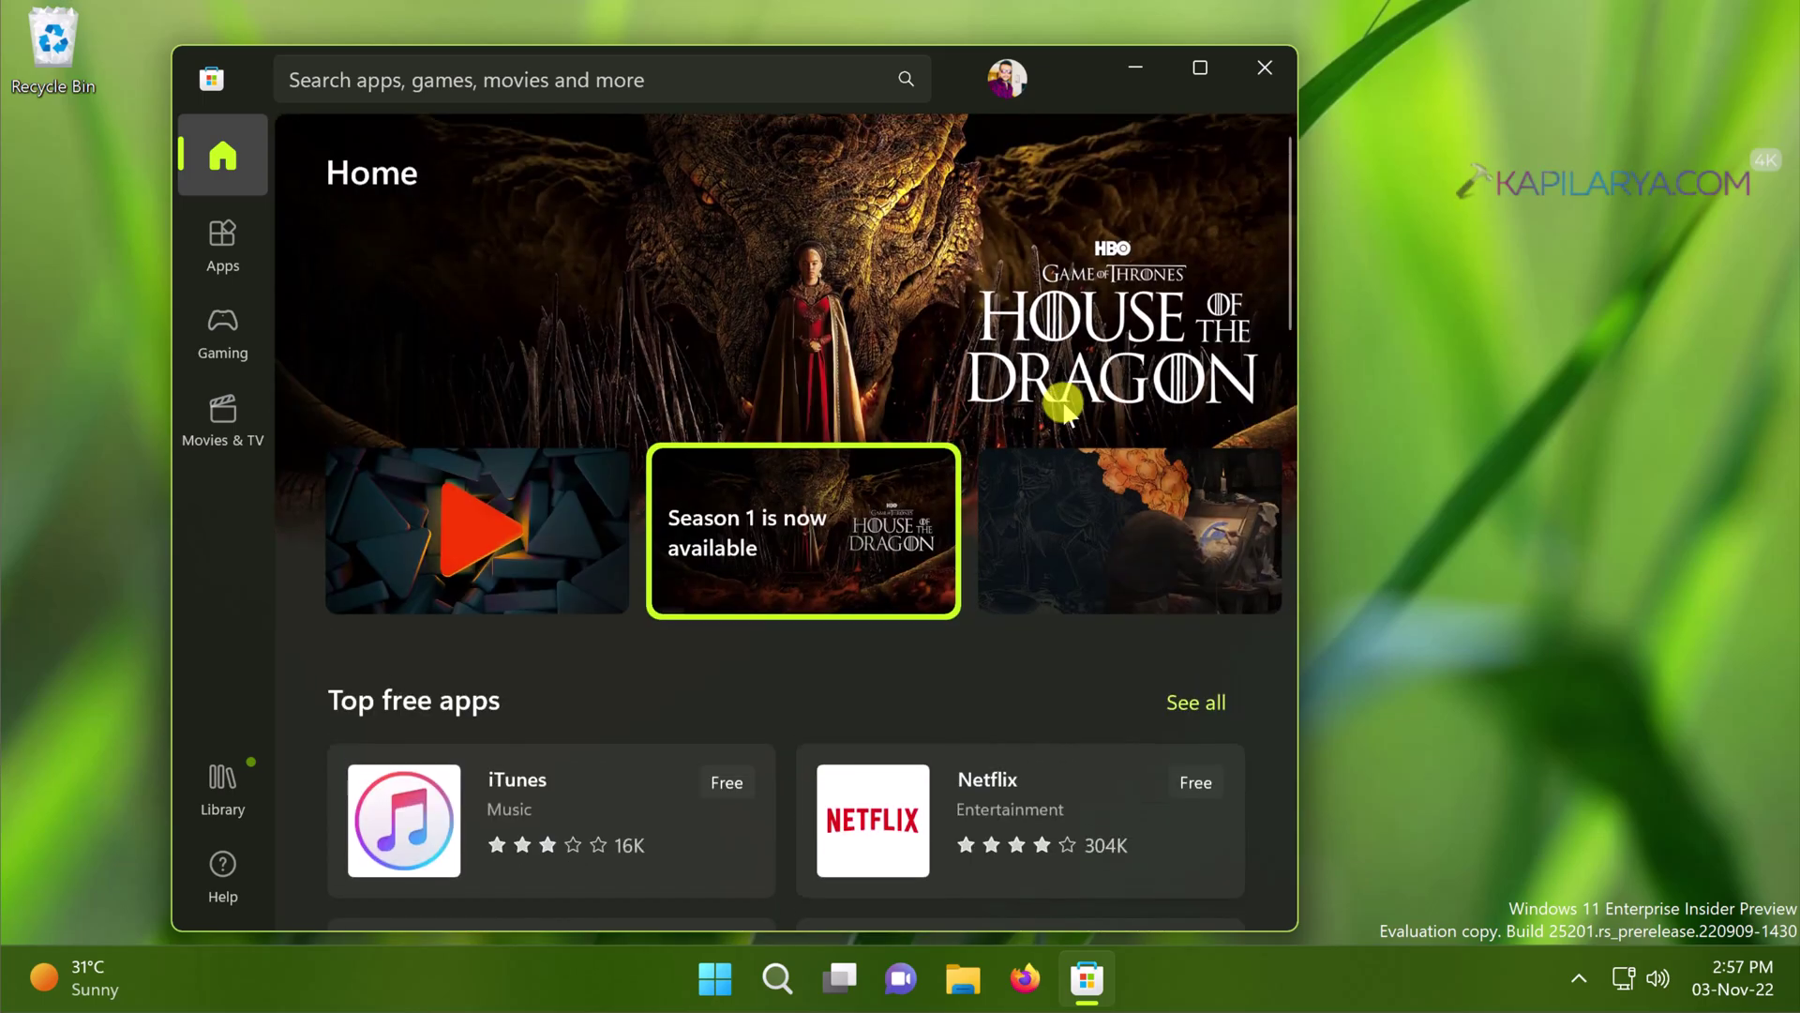